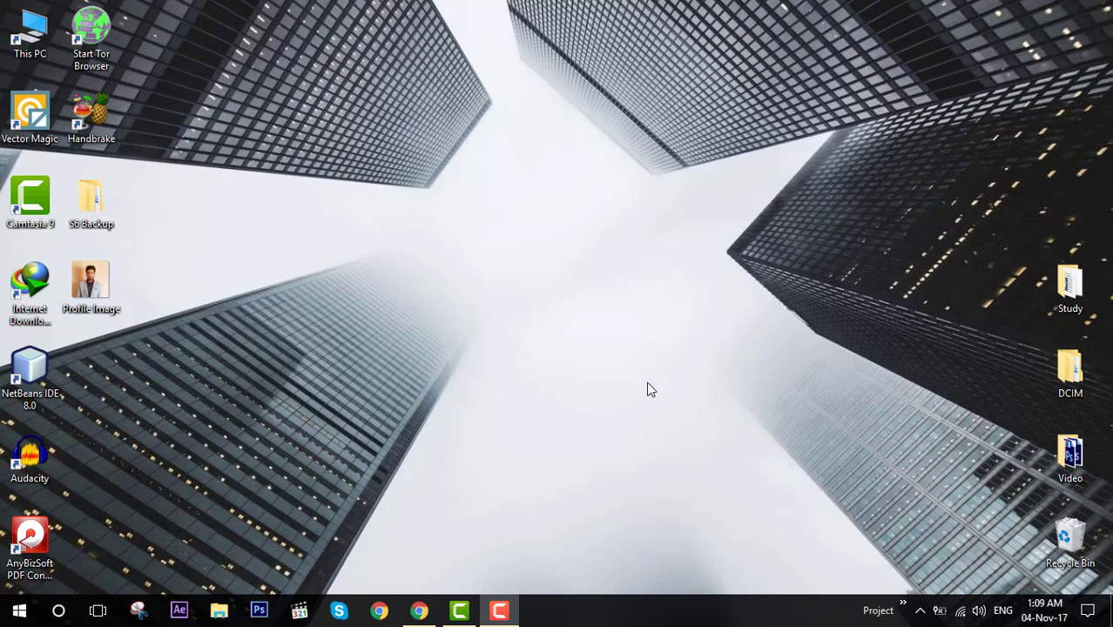
Bring up Chrome, browse the Guru, PeoplePerHour and Upwork tabs, and return to Freelancer.
left_click(419, 611)
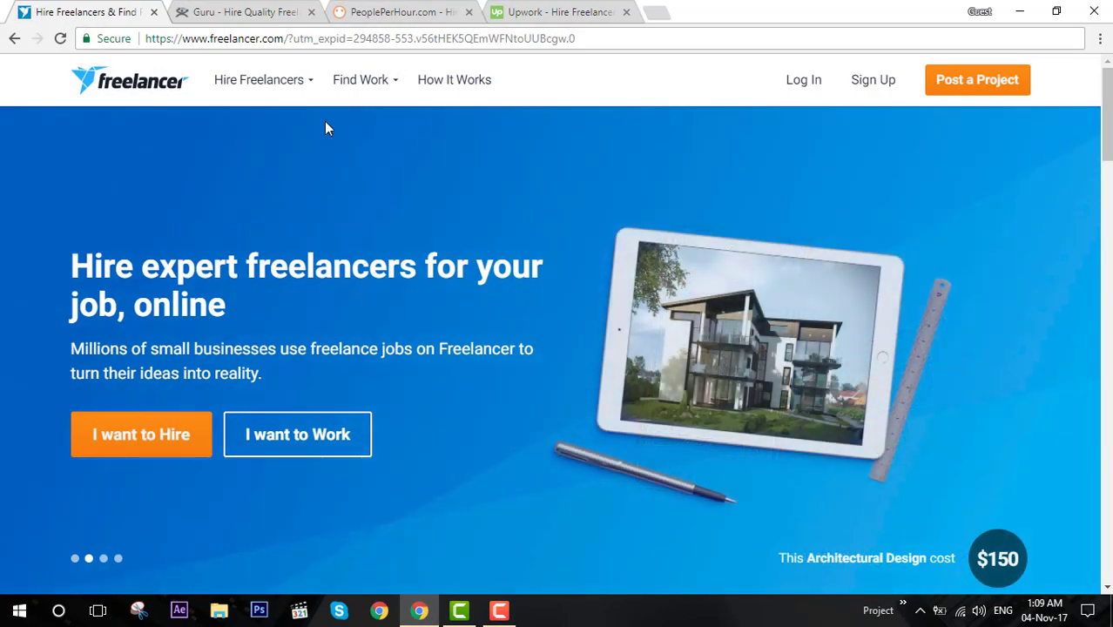
left_click(277, 19)
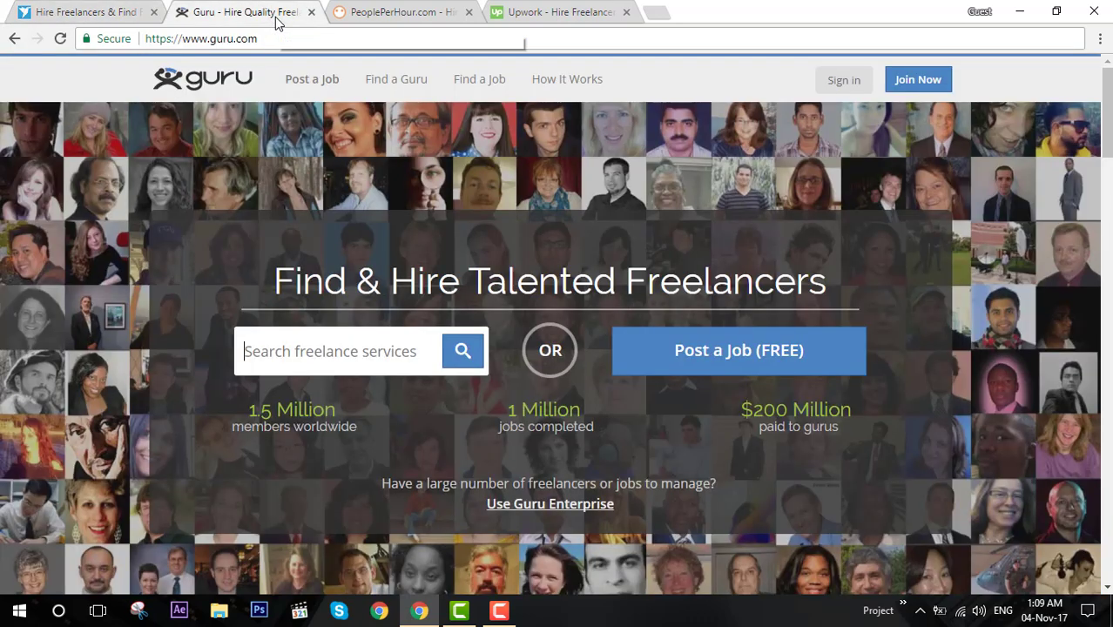
left_click(399, 14)
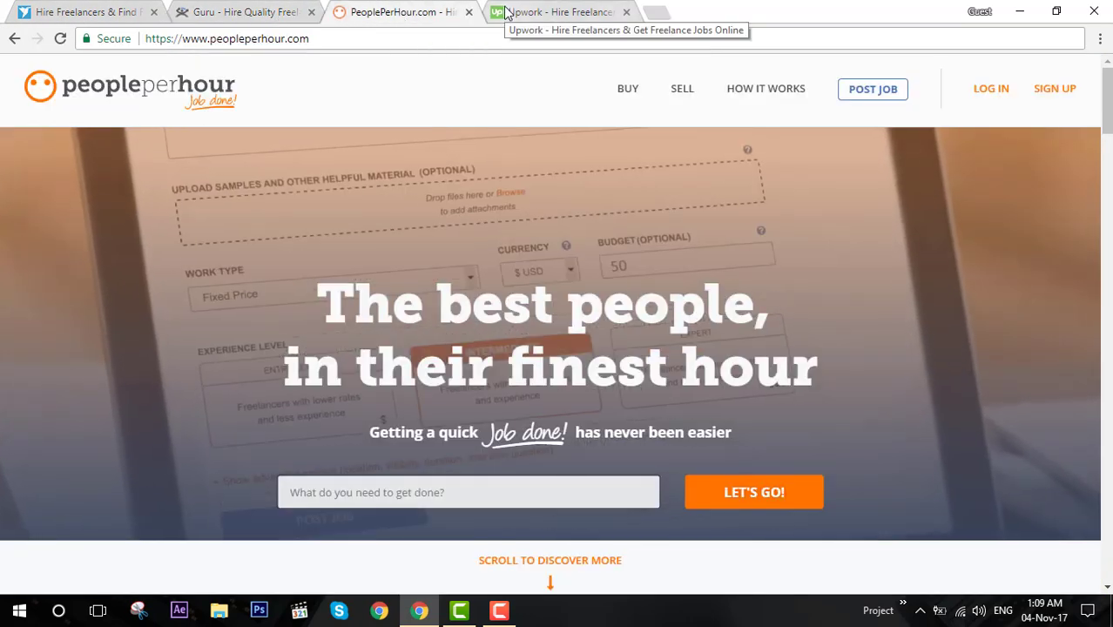
left_click(506, 12)
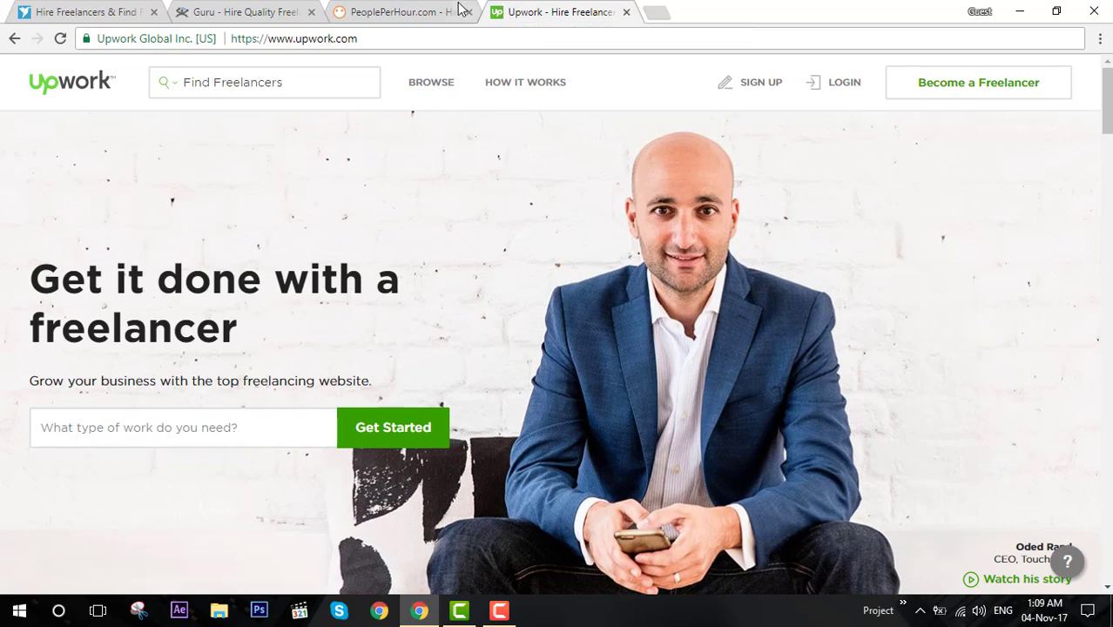
left_click(419, 10)
left_click(270, 10)
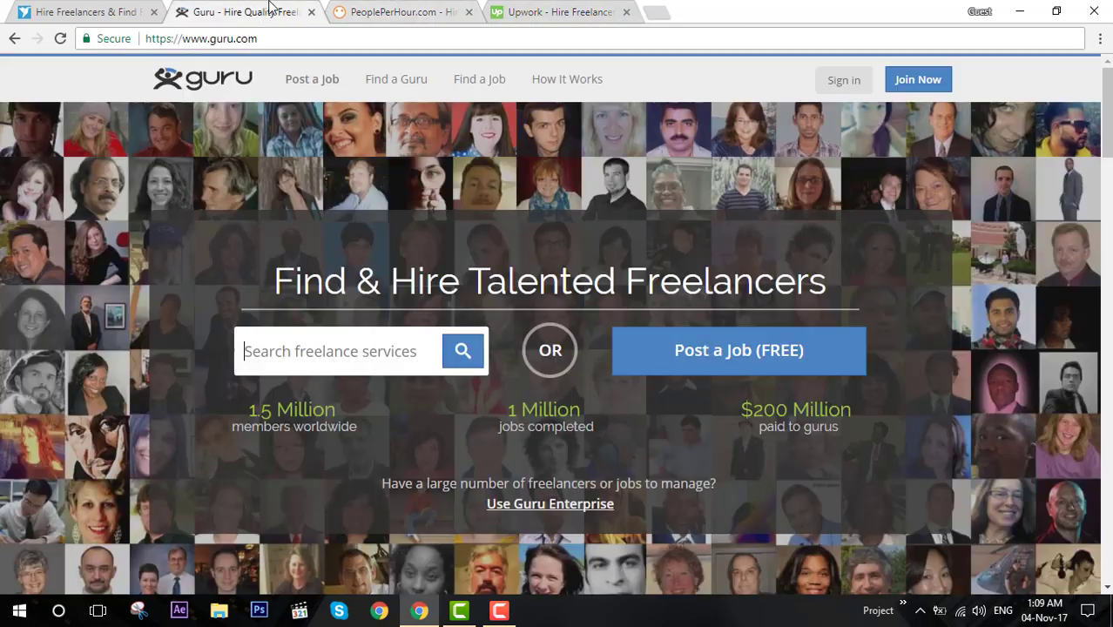
left_click(111, 10)
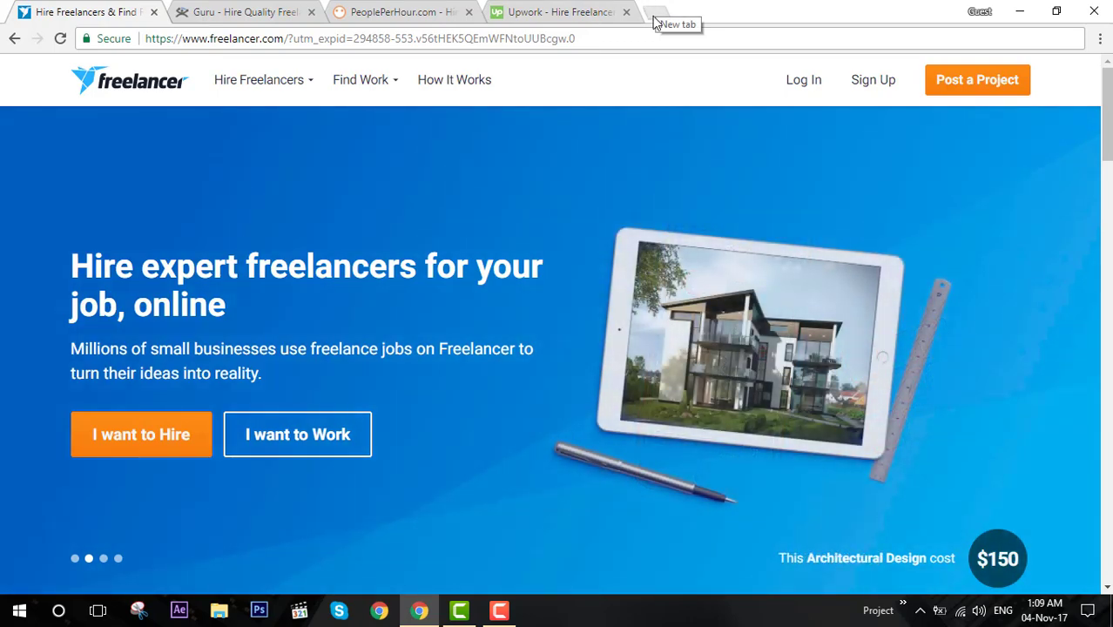
Go to gmail.com in a new tab and start creating a new Google account.
left_click(657, 22)
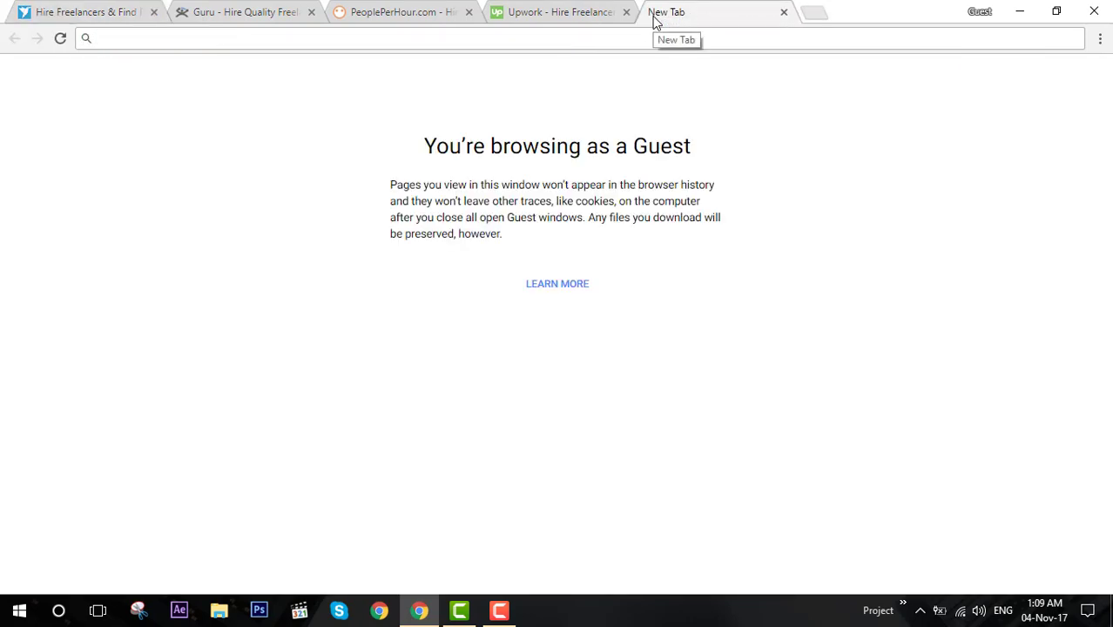
type("gmail.")
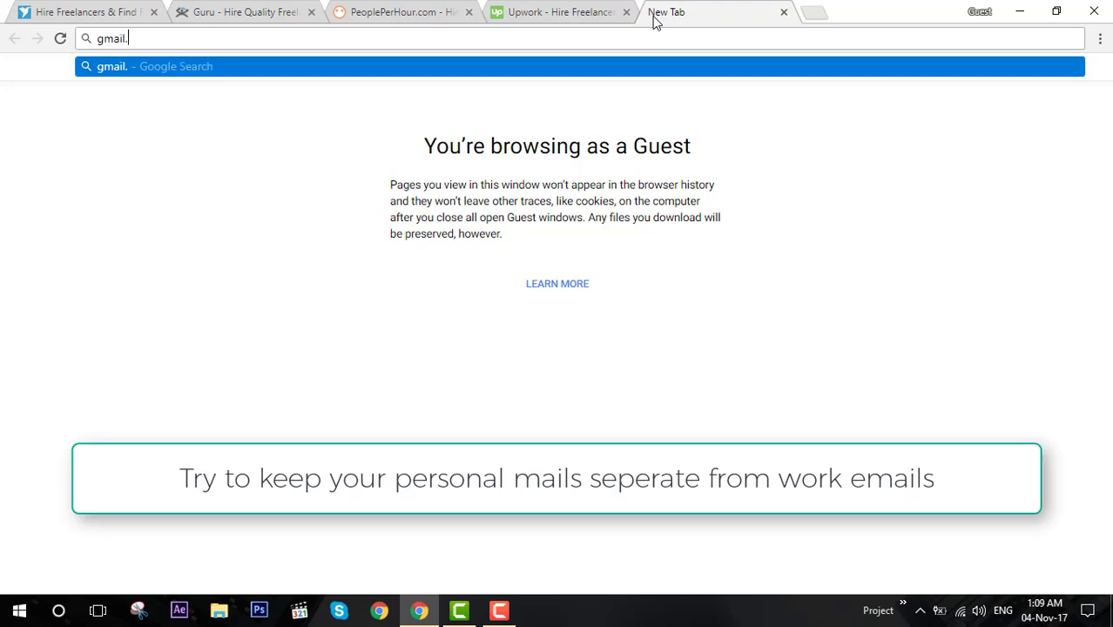
type("com")
key("Return")
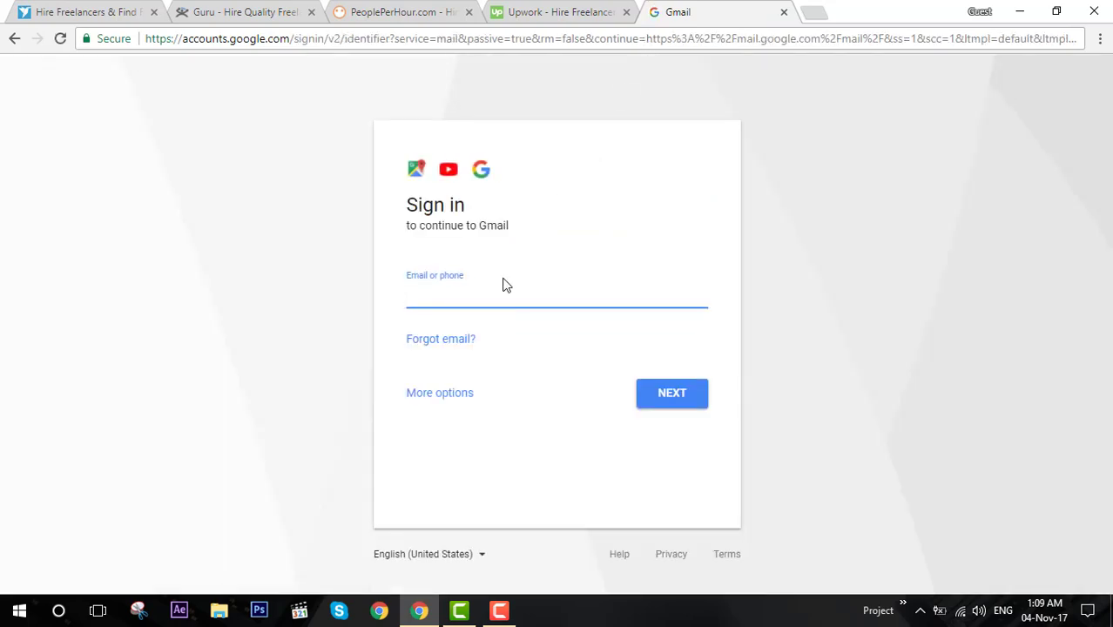
left_click(446, 396)
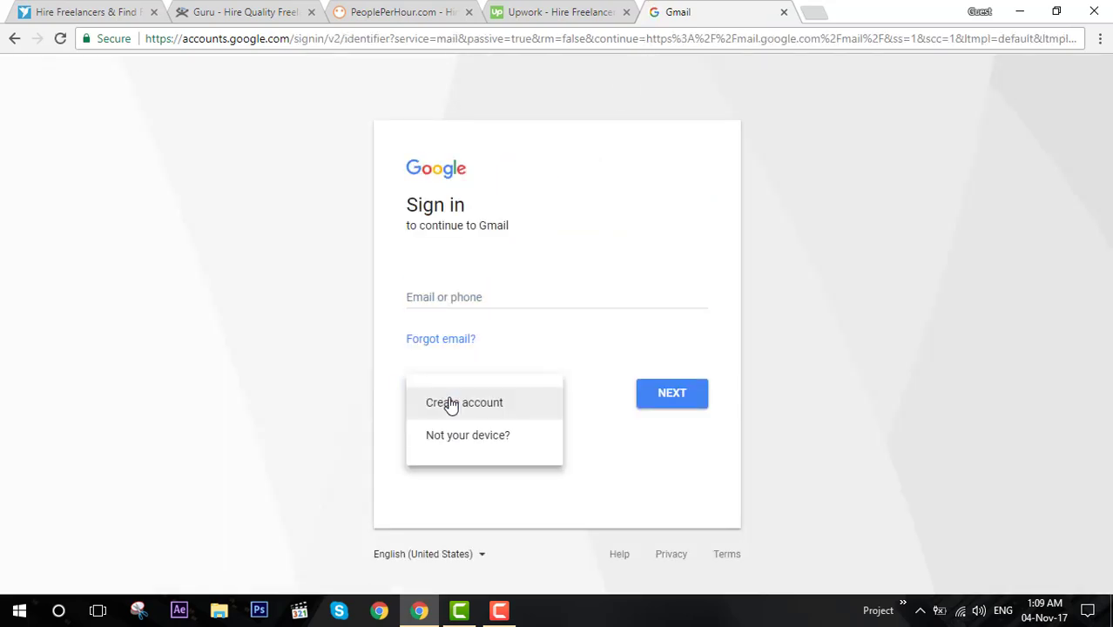
left_click(468, 410)
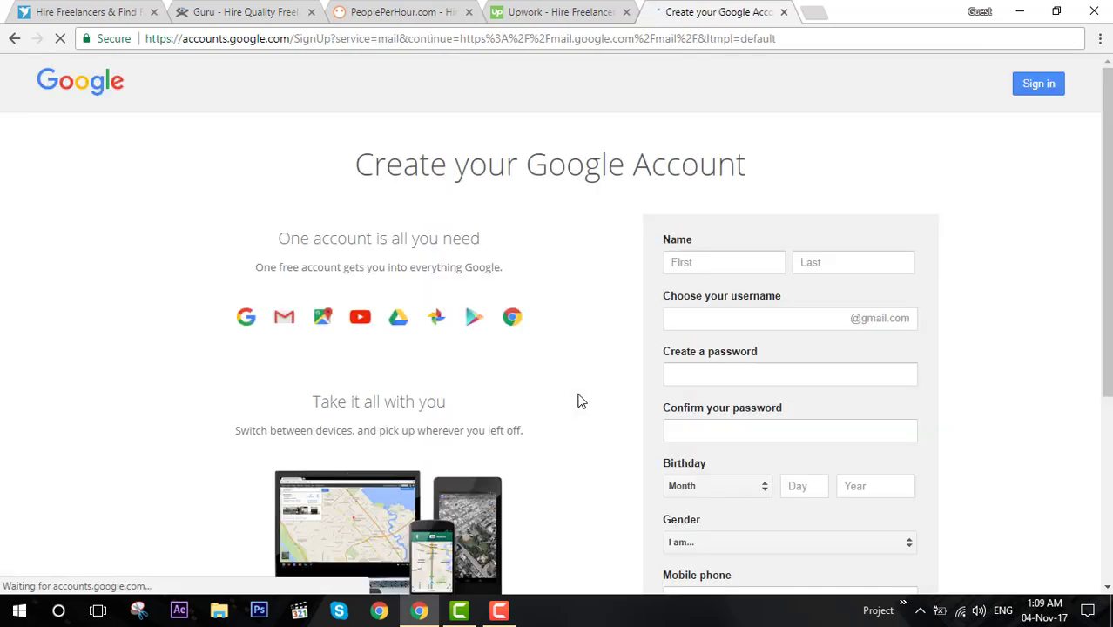
Enter the first name and take Google's suggested available username.
left_click(696, 264)
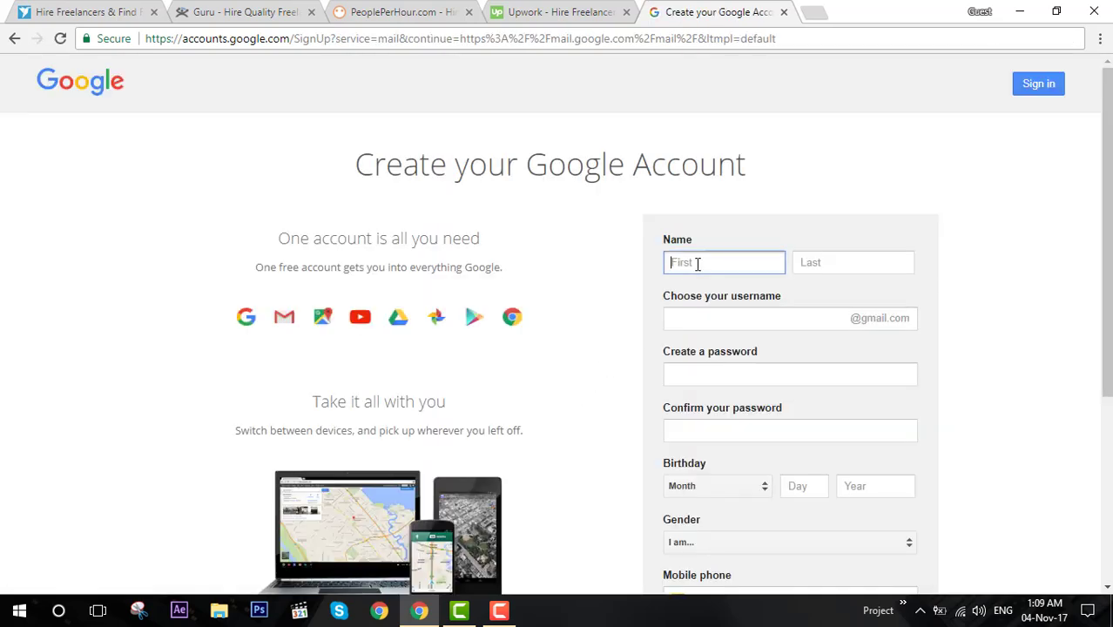
left_click(721, 317)
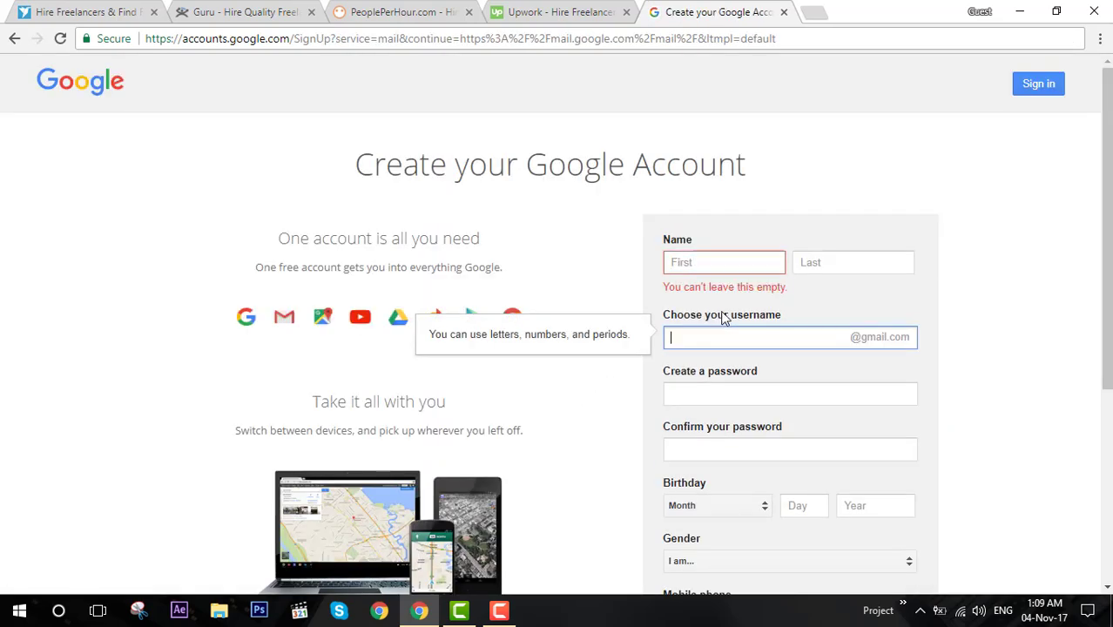
left_click(731, 273)
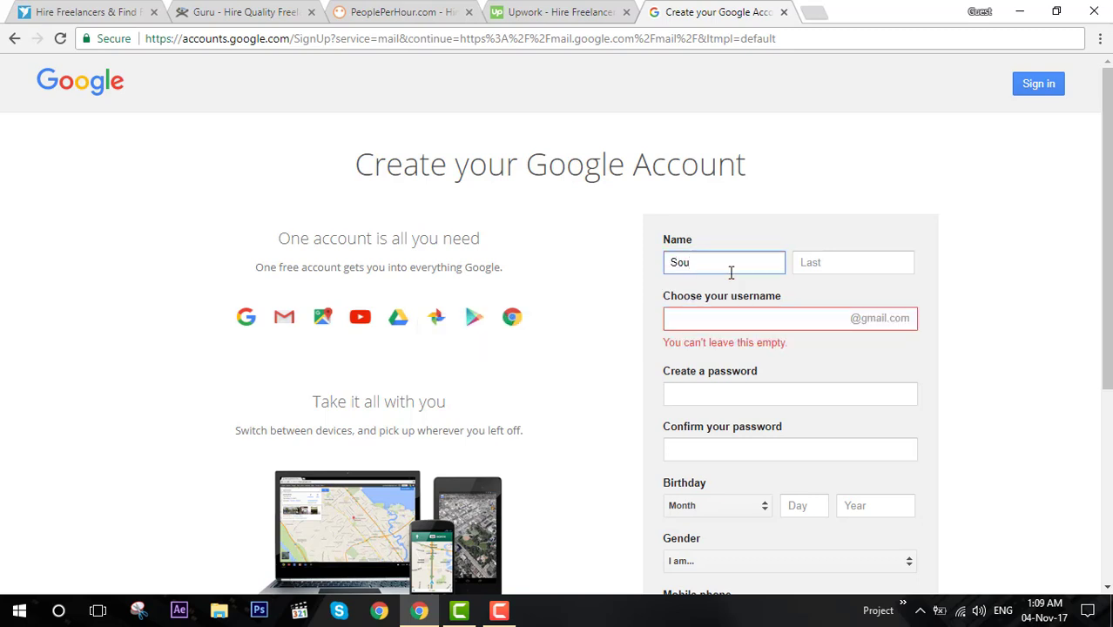
type("Soumy")
key("Tab")
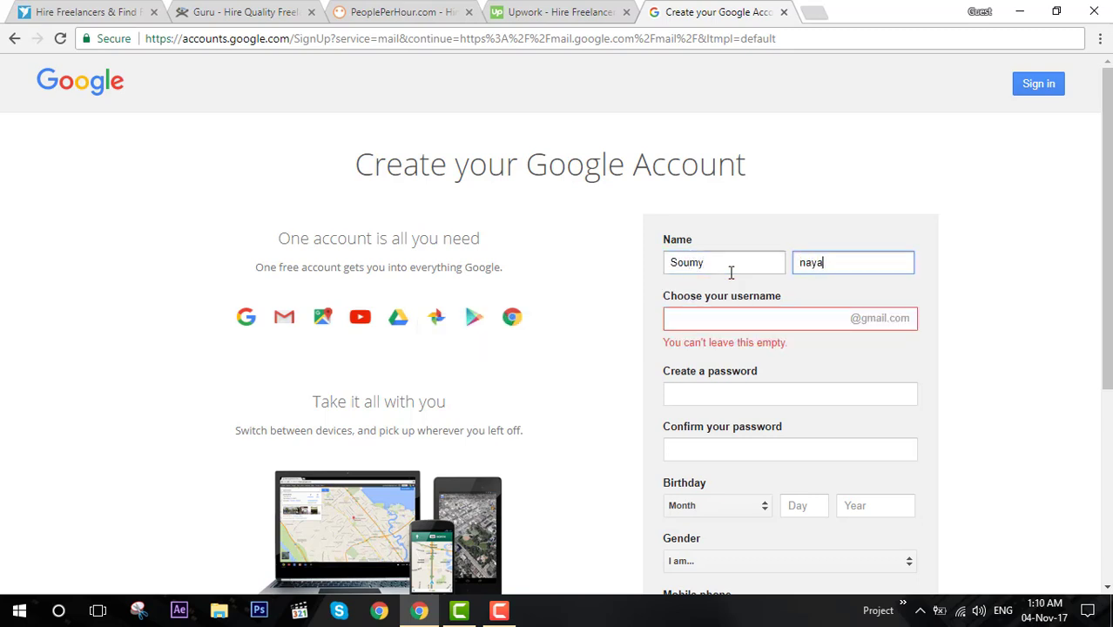
key("Tab")
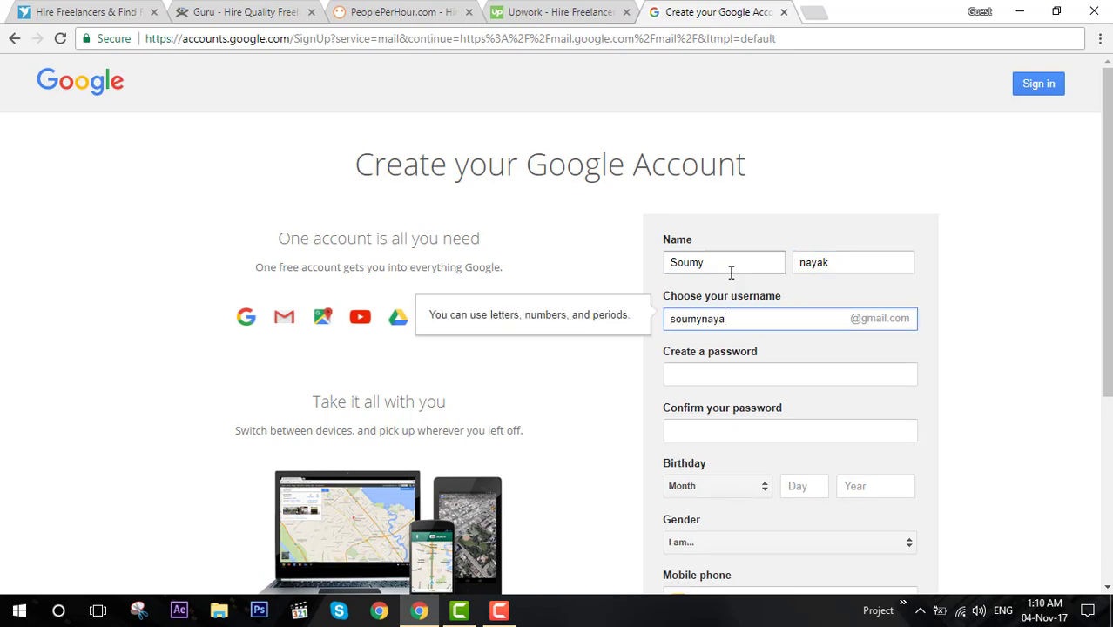
left_click(736, 396)
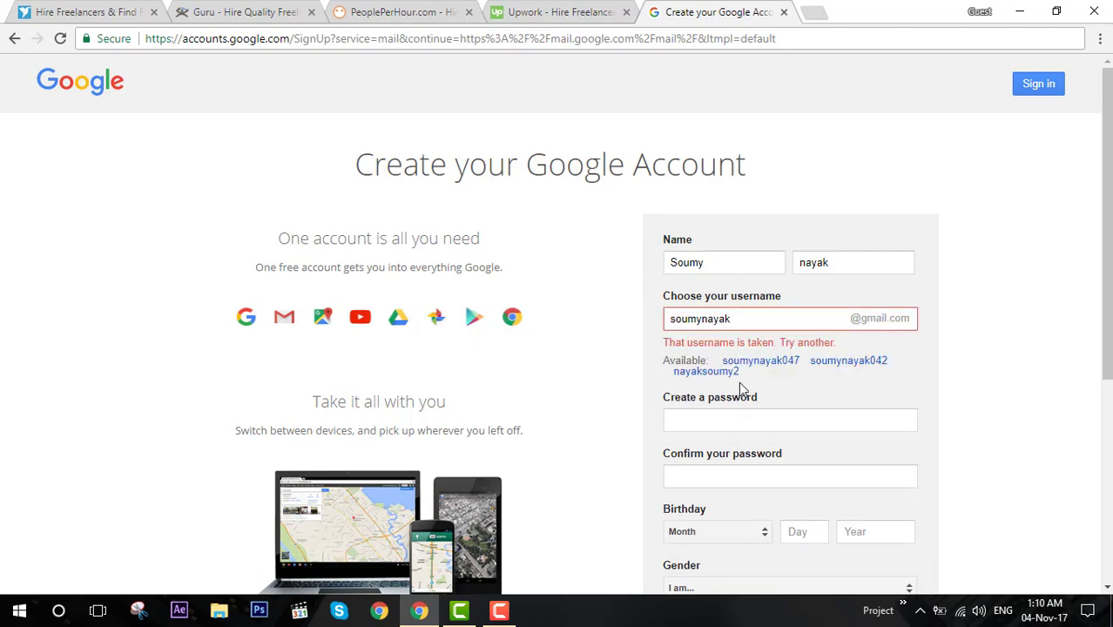
left_click(729, 373)
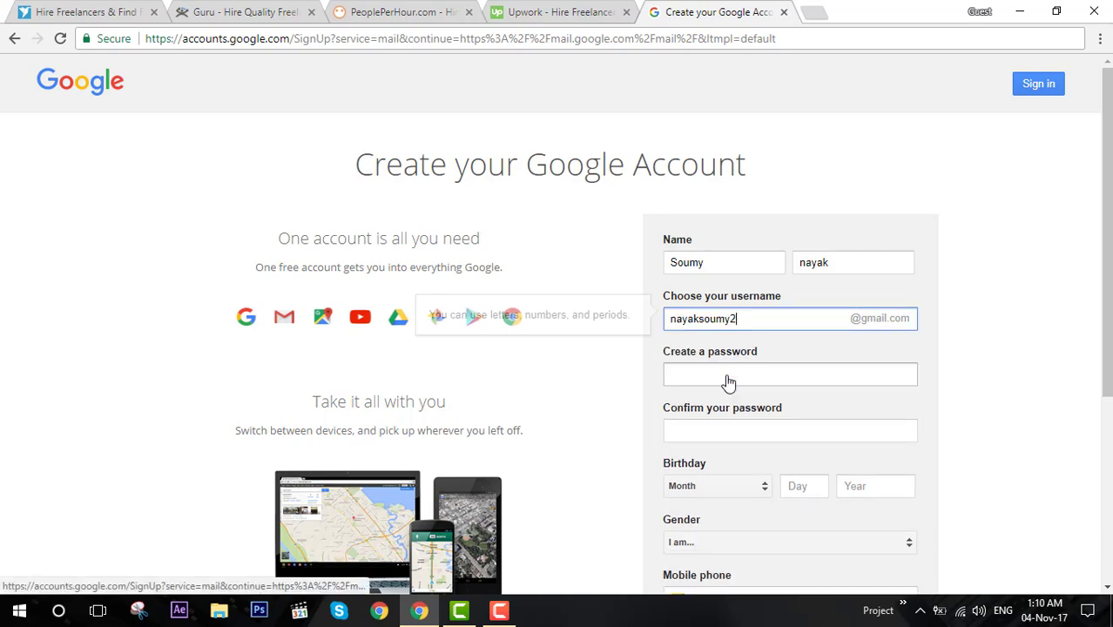
Set and confirm the password, fill in the birthday, submit, and accept Google's privacy terms.
left_click(735, 376)
type("••")
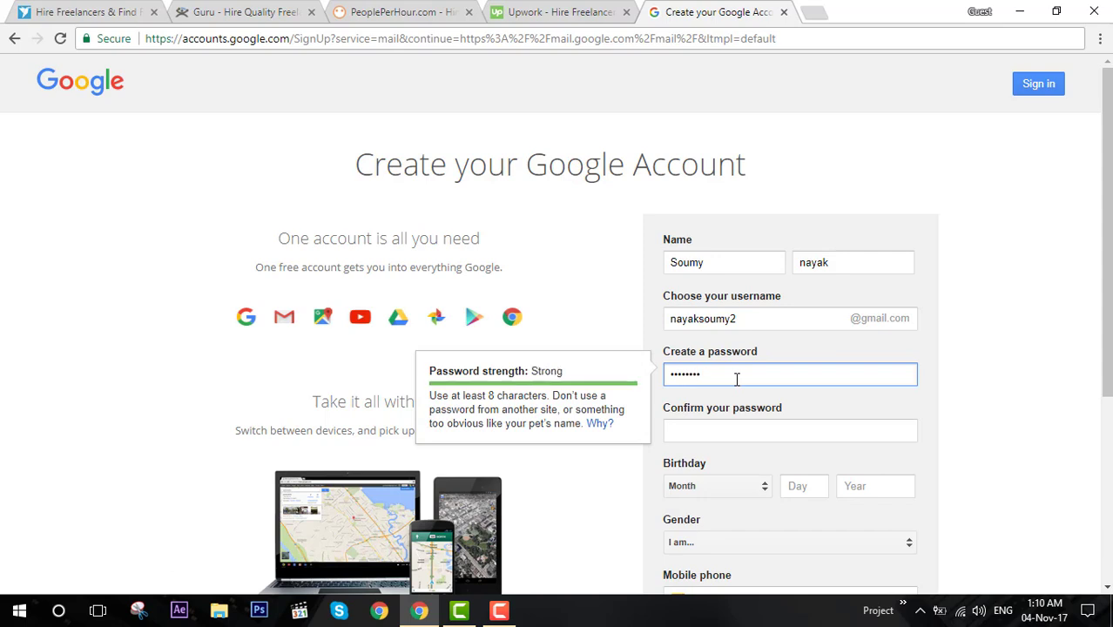
key("Tab")
type("••••••••")
key("Tab")
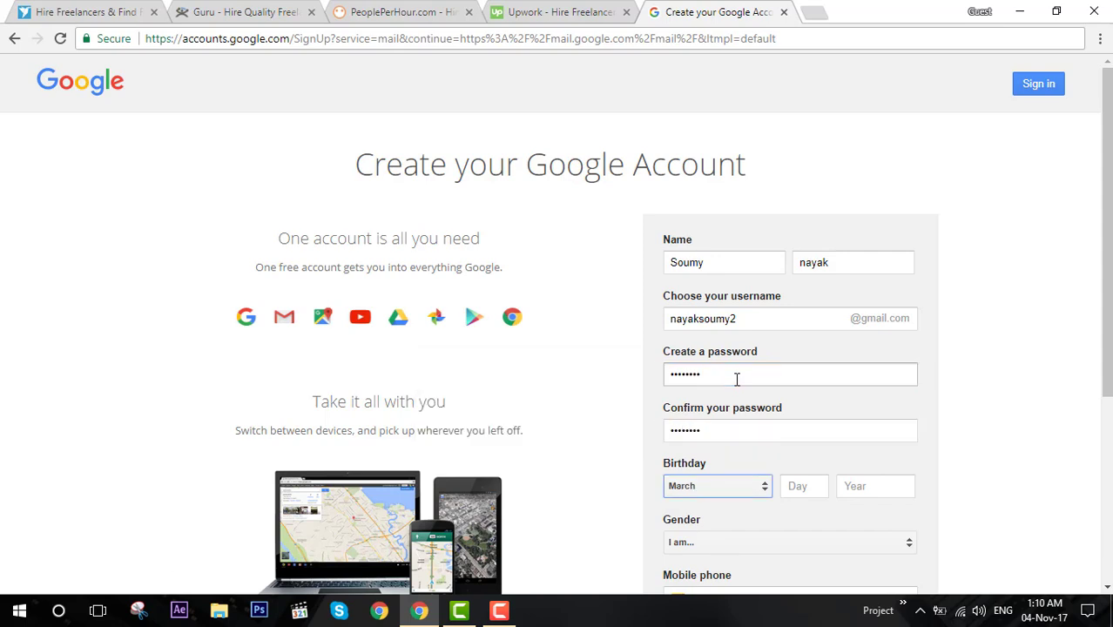
key("Tab")
key("Tab")
type("1")
key("Tab")
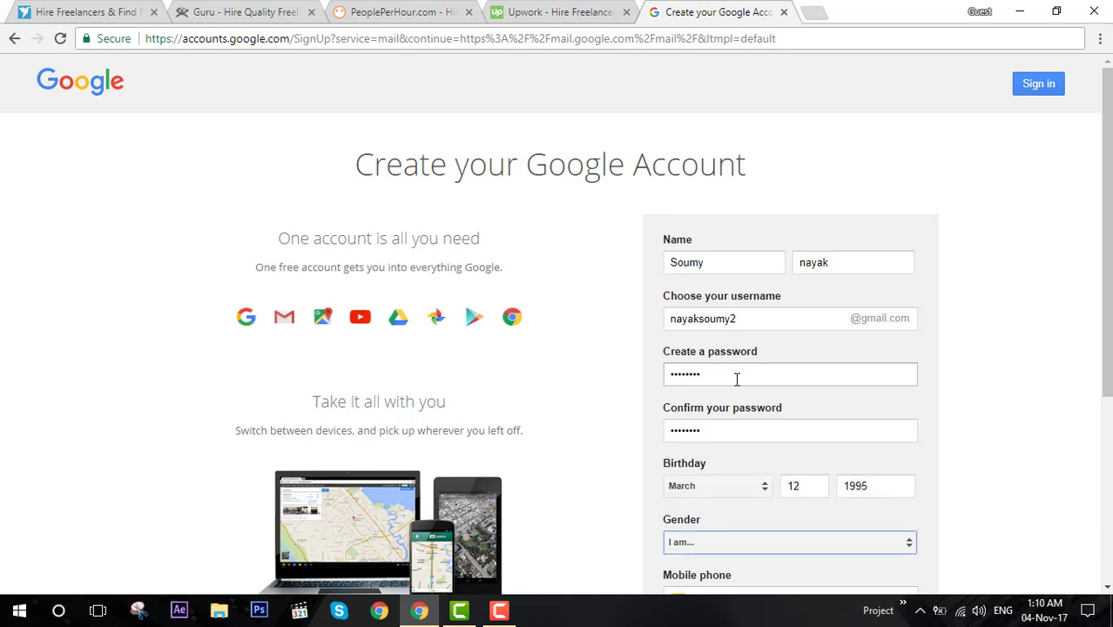
key("Return")
left_click(558, 493)
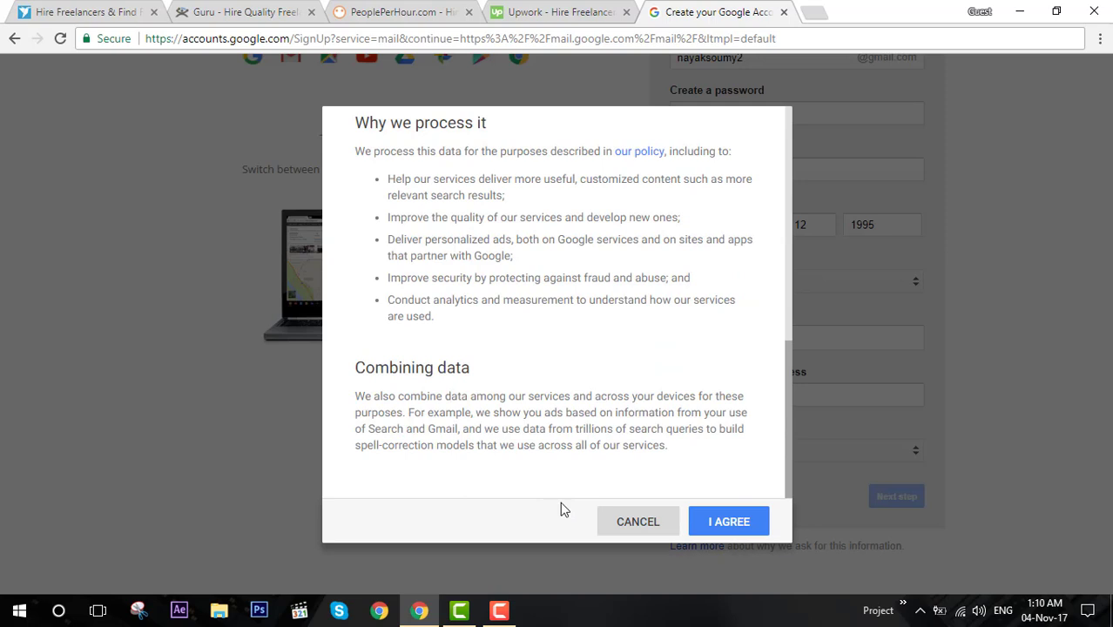
left_click(728, 521)
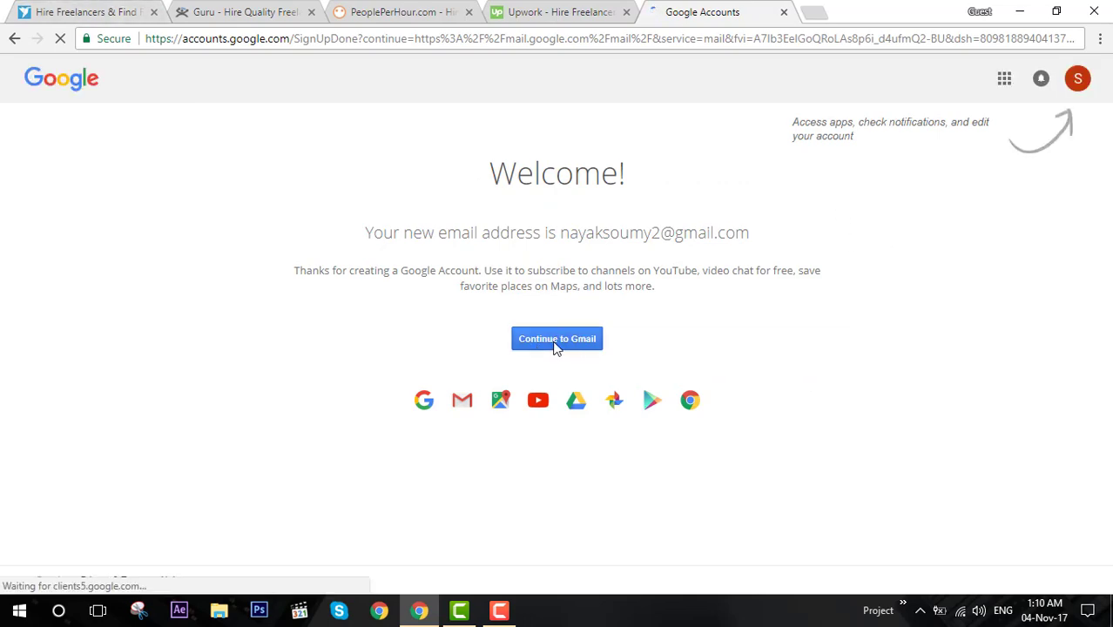
Open the Freelancer sign-up form and paste in the new Gmail address.
left_click(554, 341)
left_click(52, 12)
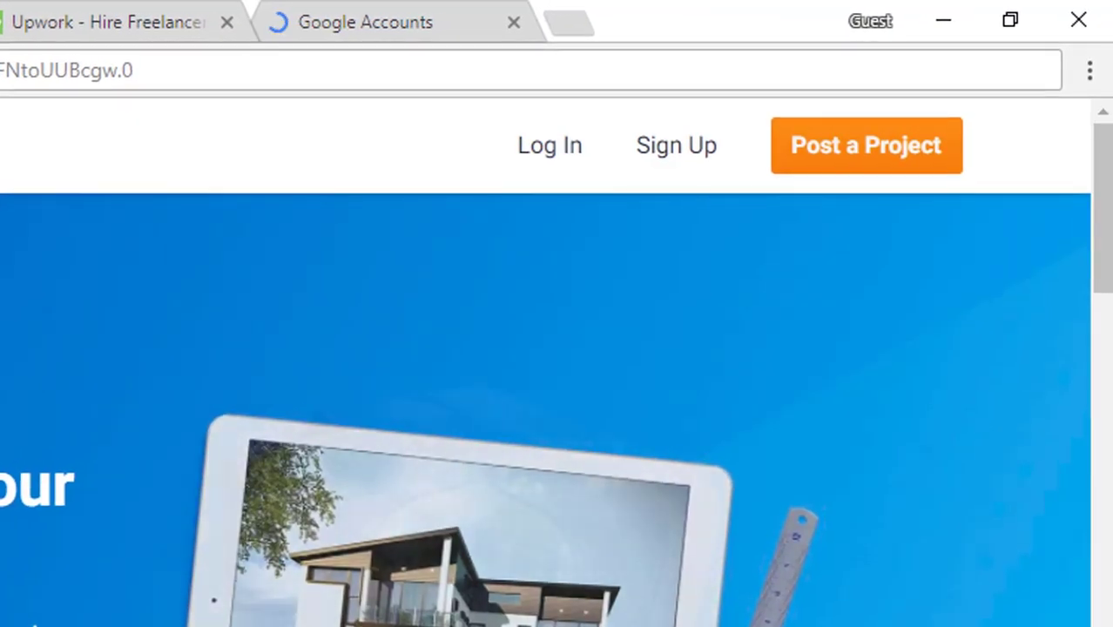
left_click(677, 148)
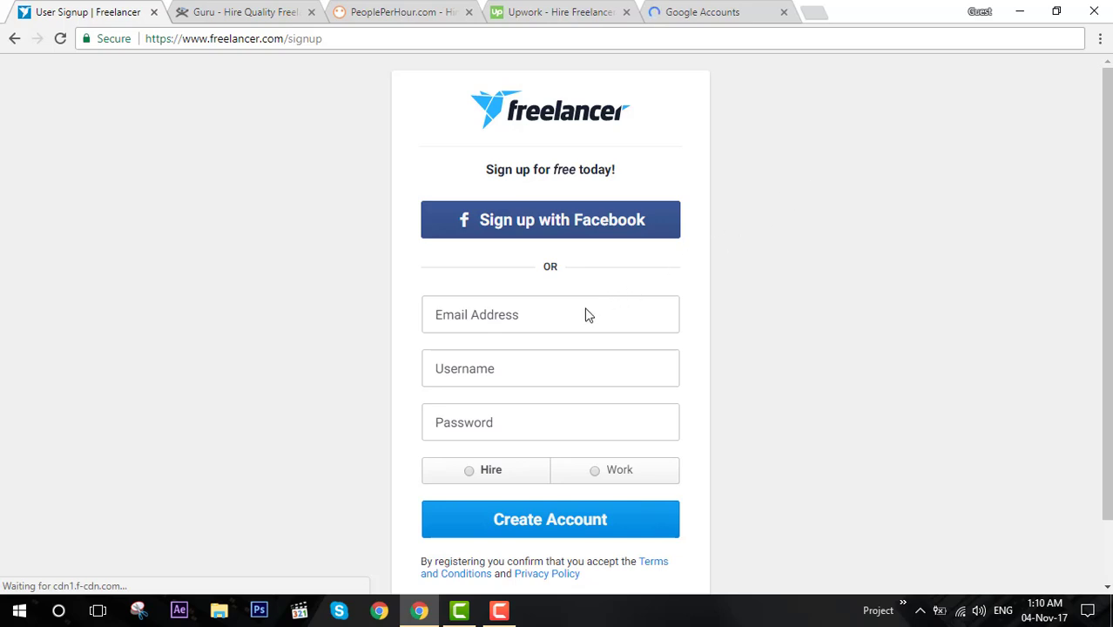
left_click(686, 13)
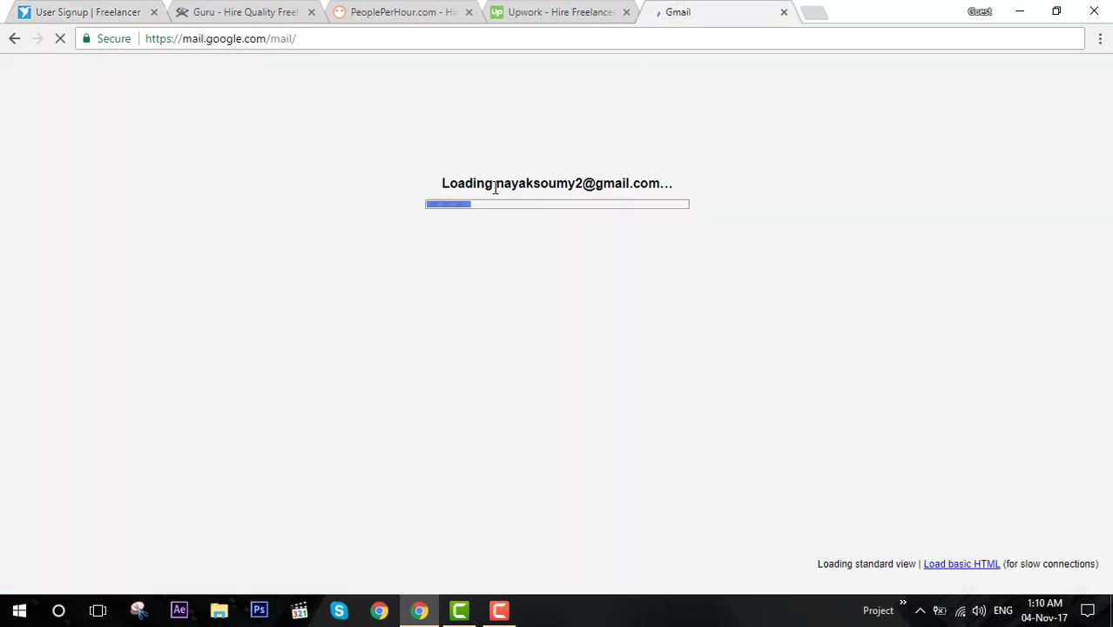
key("ctrl+c")
left_click_drag(495, 186, 661, 180)
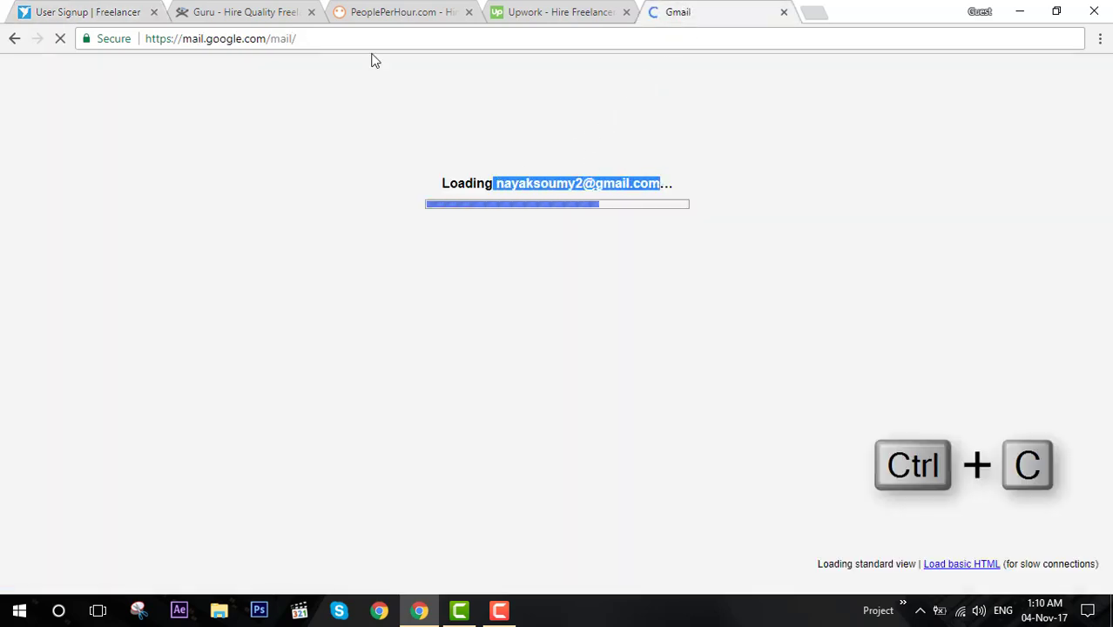
left_click(100, 11)
left_click(478, 302)
key("ctrl+v")
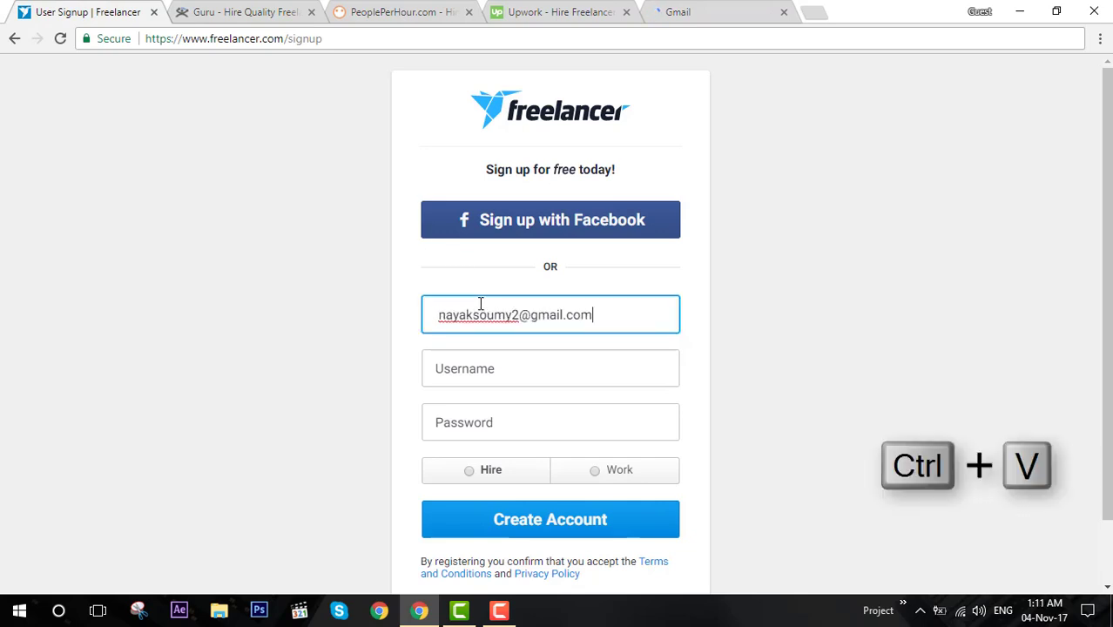
left_click_drag(445, 317, 439, 319)
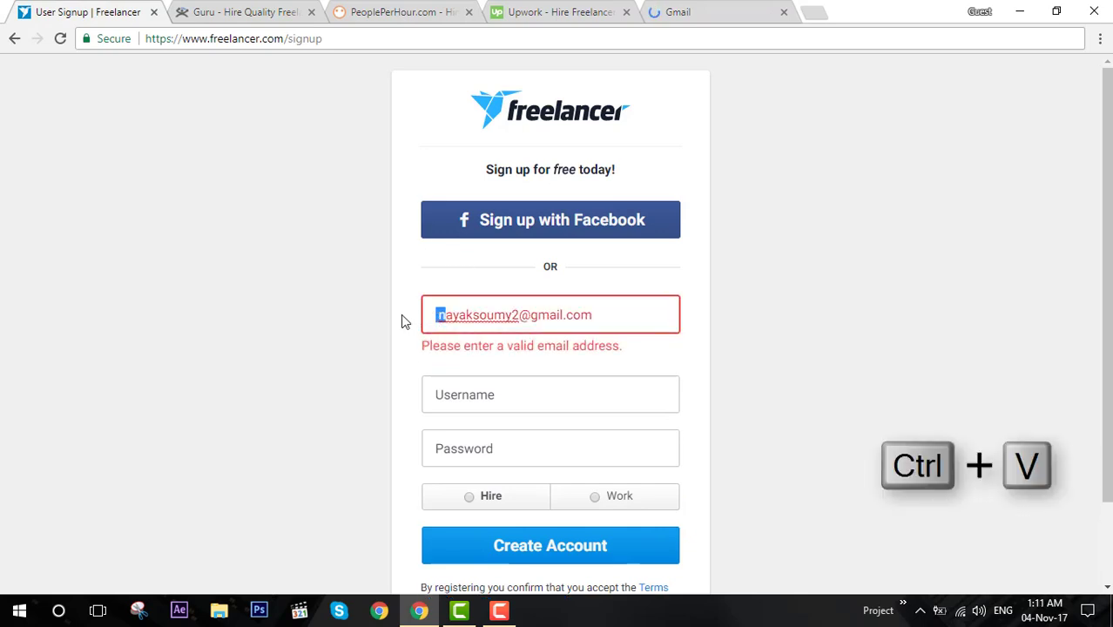
Enter a Freelancer username and password and choose the Work role.
left_click(492, 395)
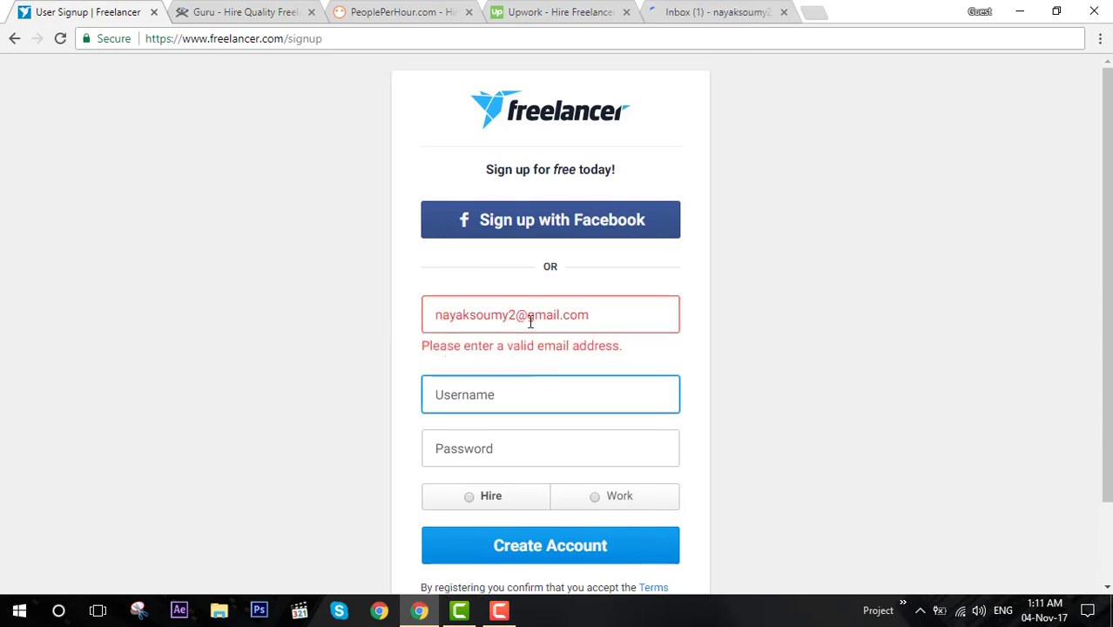
left_click(629, 324)
left_click(589, 368)
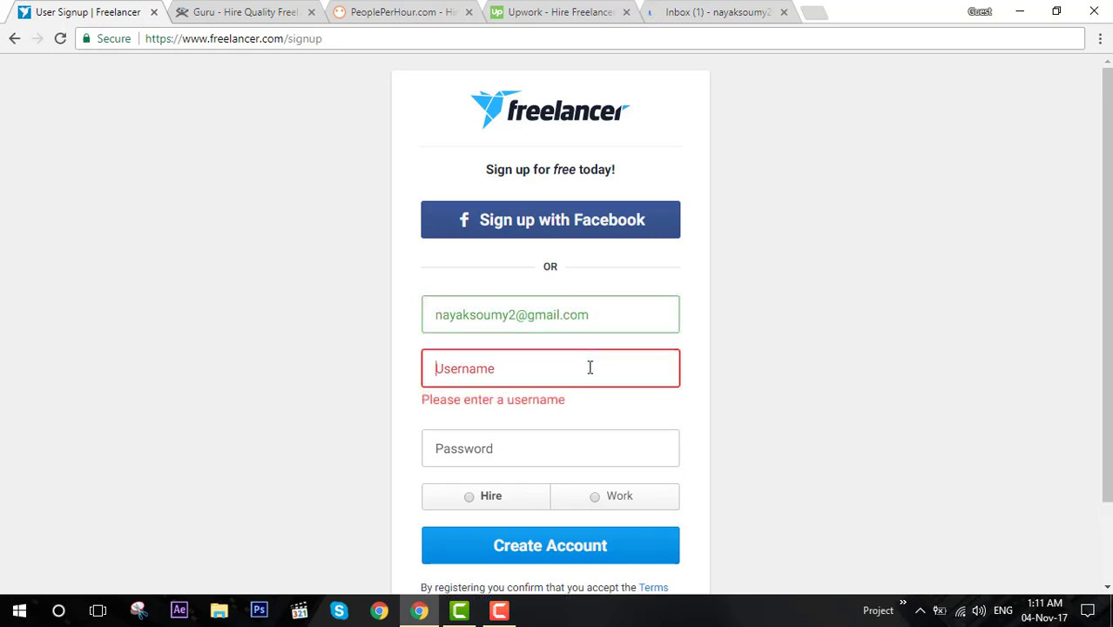
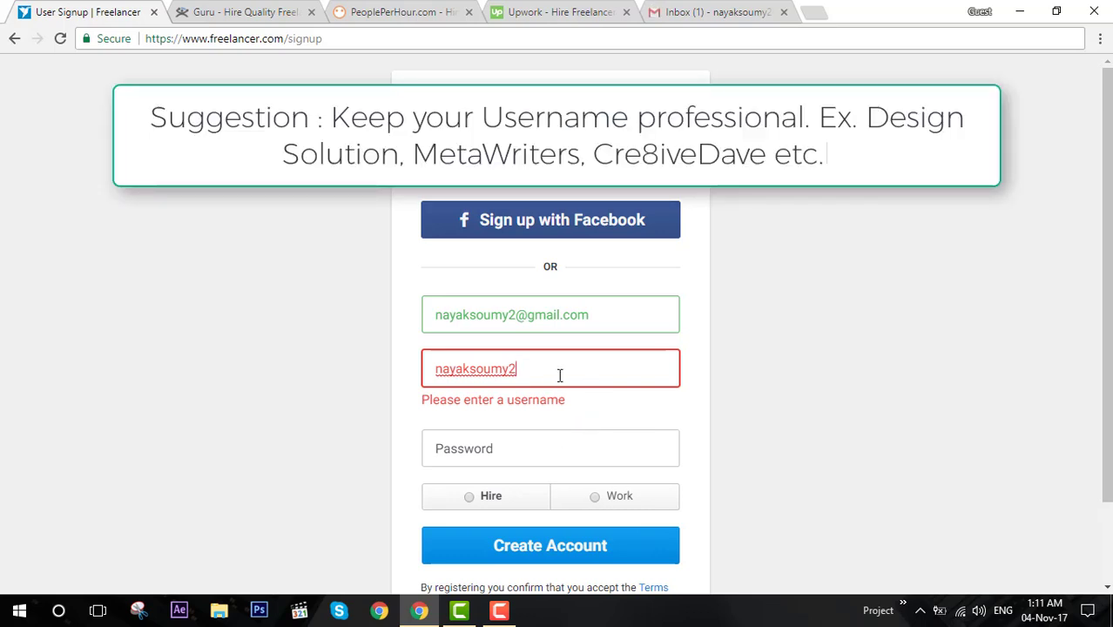
left_click_drag(560, 375, 405, 378)
left_click(505, 460)
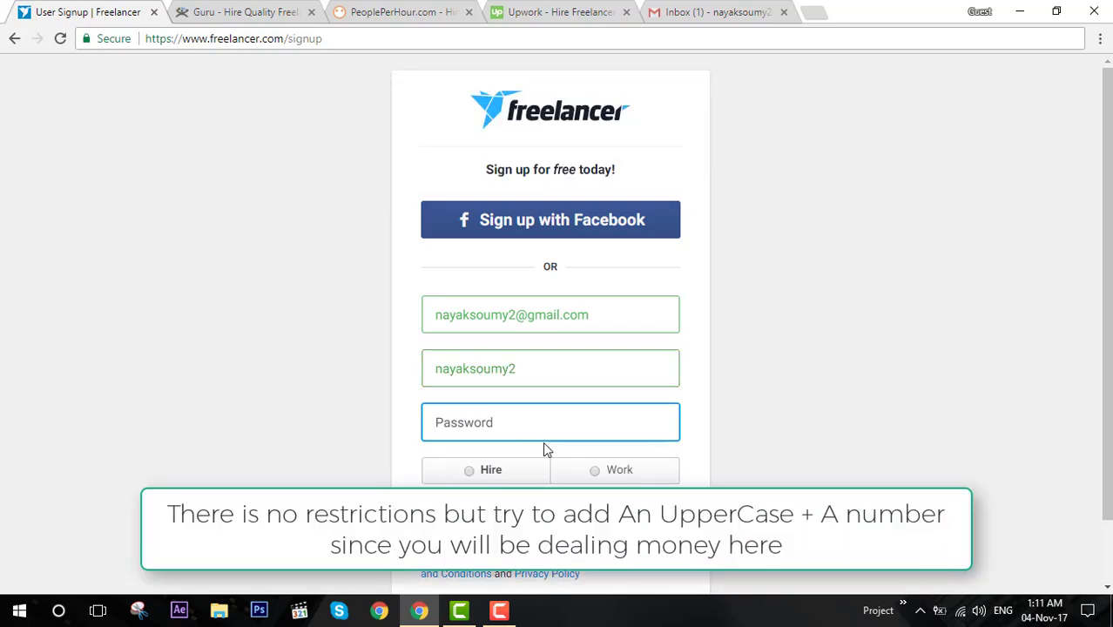
type("********")
left_click(598, 477)
Create the Freelancer account, preview the Websites, IT & Software skills, and return to the categories.
left_click(571, 524)
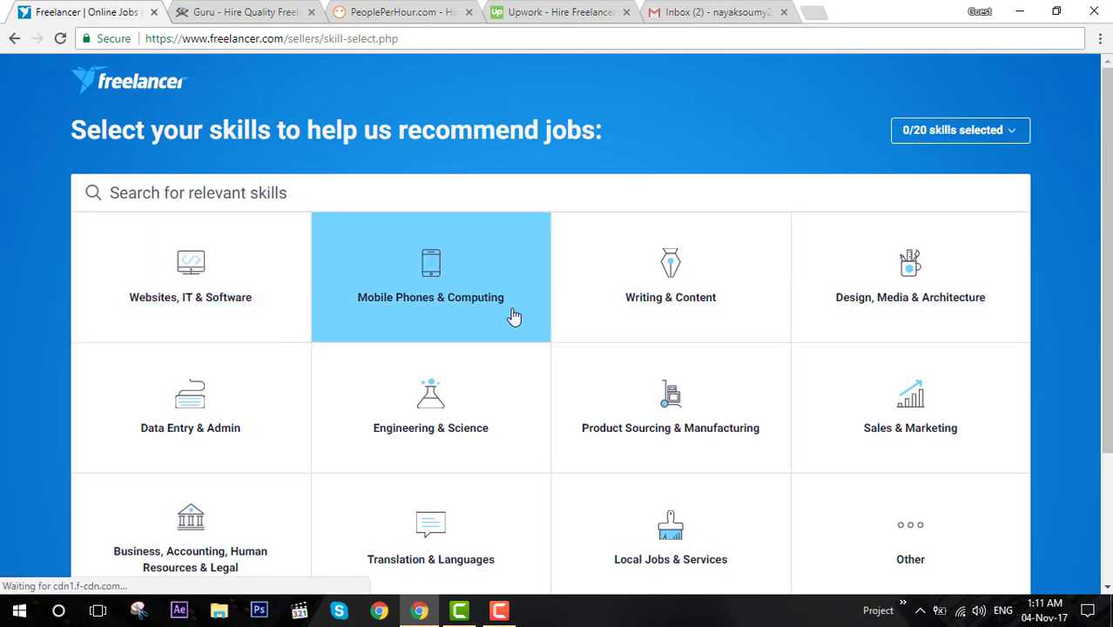
scroll(515, 316, "down", 1)
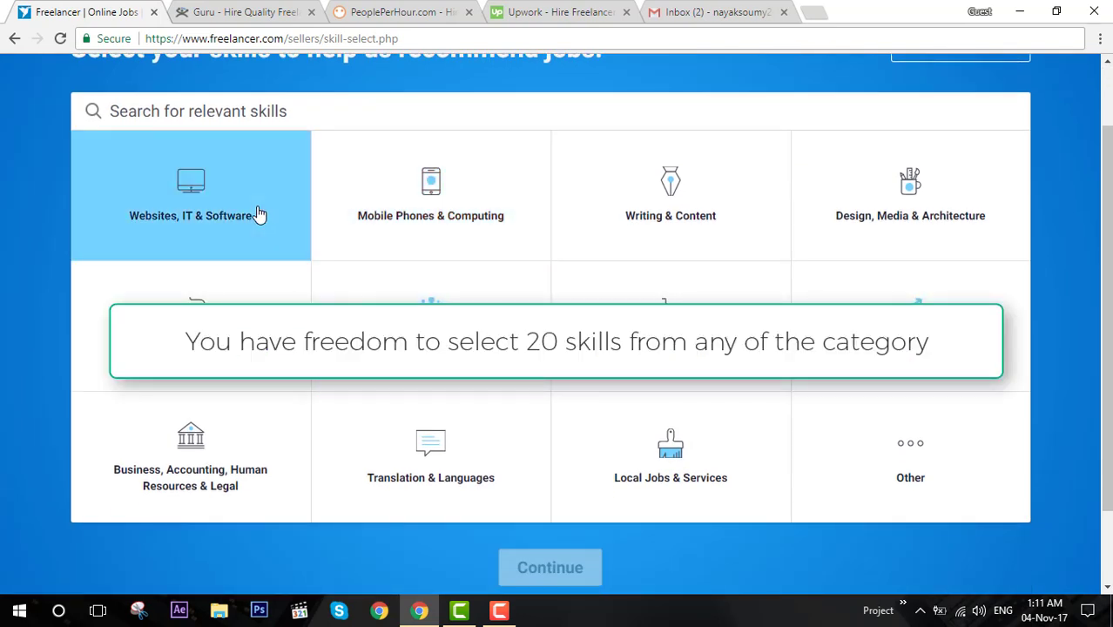
left_click(237, 235)
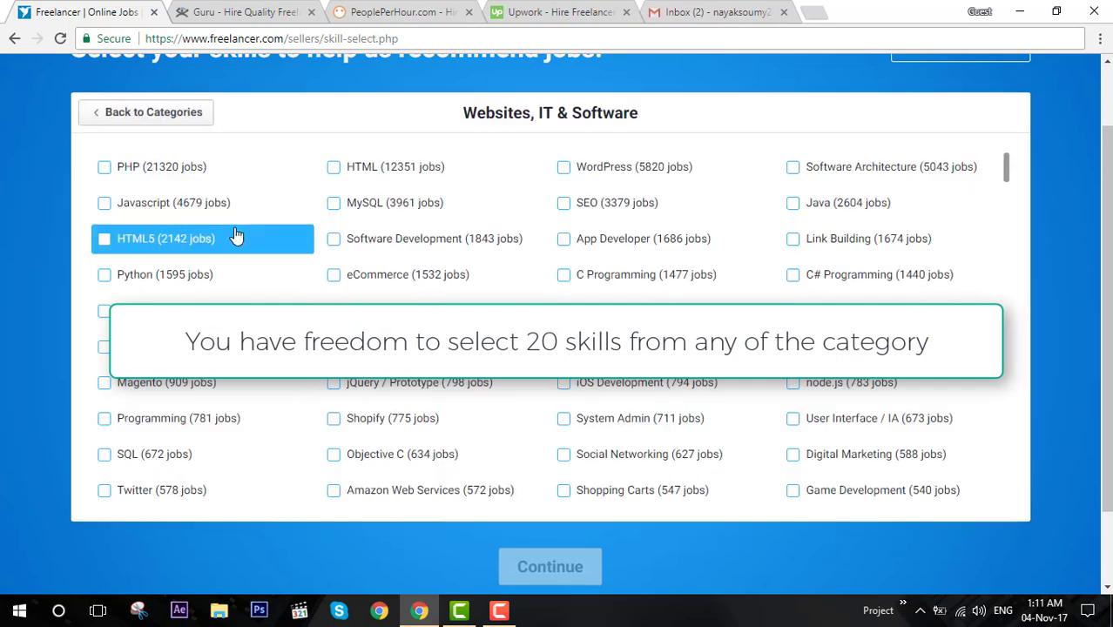
left_click(170, 113)
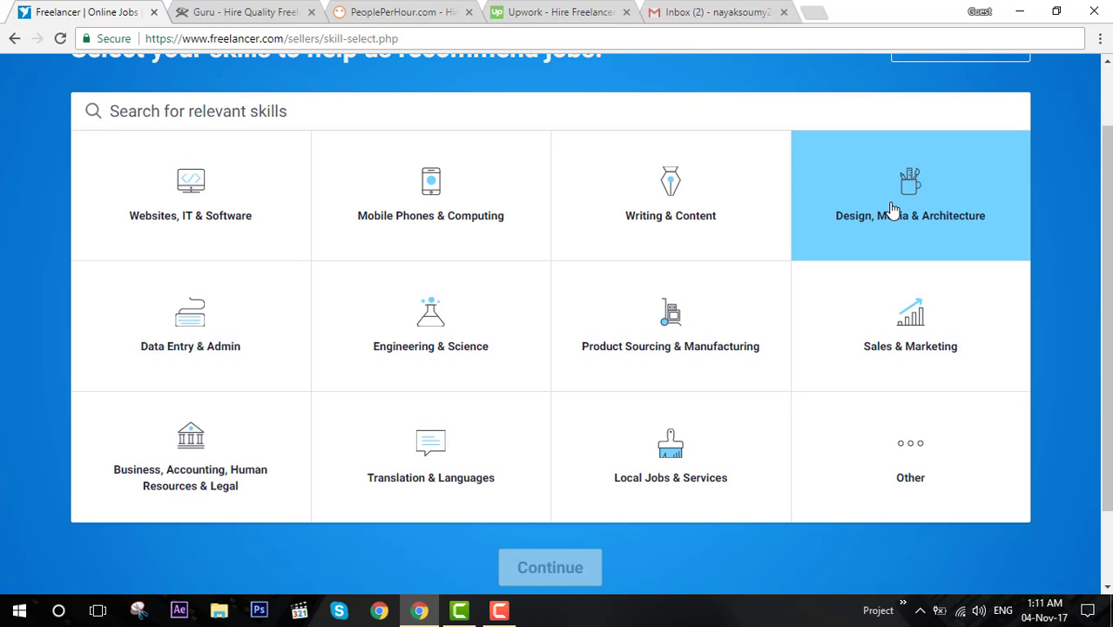
Add Graphic Design, Website Design, Logo Design and Photoshop from Design, Media & Architecture.
left_click(893, 209)
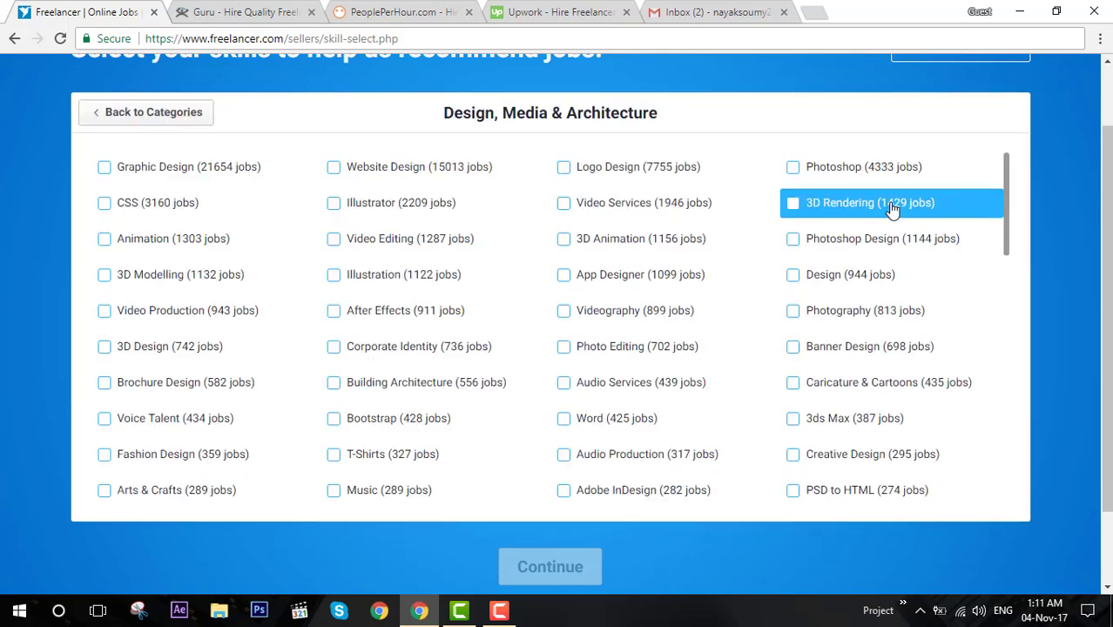
left_click(131, 174)
left_click(452, 169)
left_click(589, 172)
left_click(819, 179)
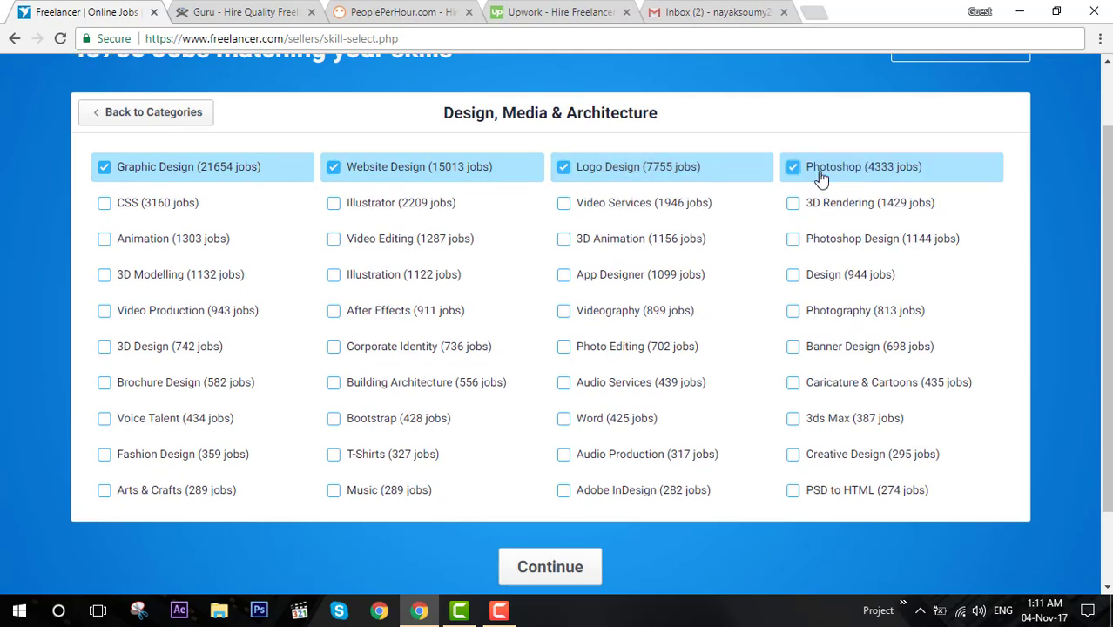
scroll(629, 278, "down", 15)
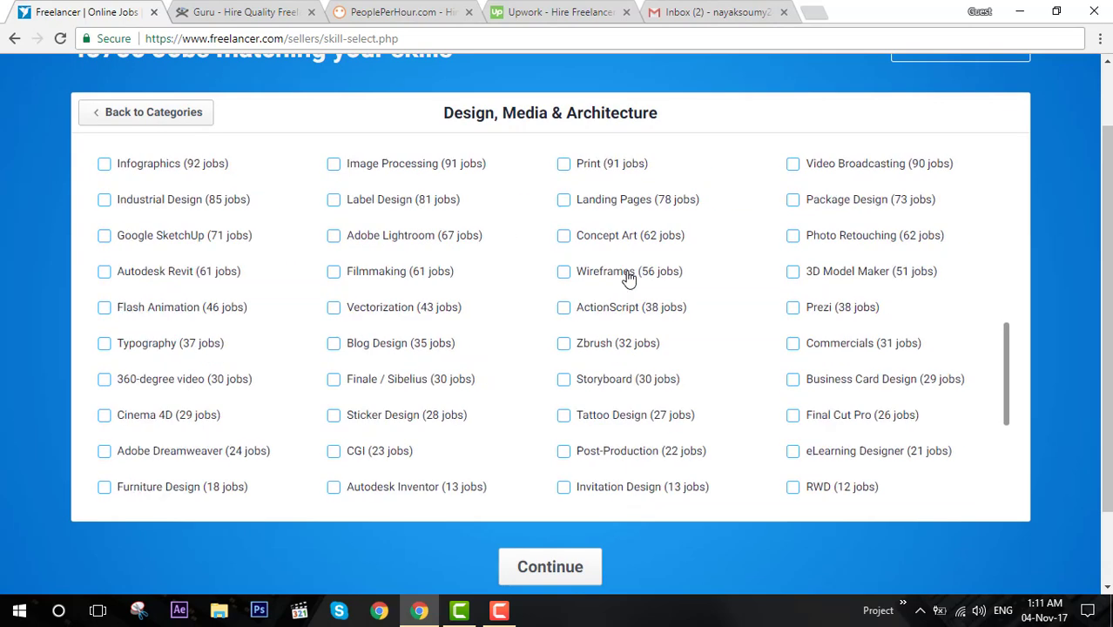
scroll(629, 278, "up", 14)
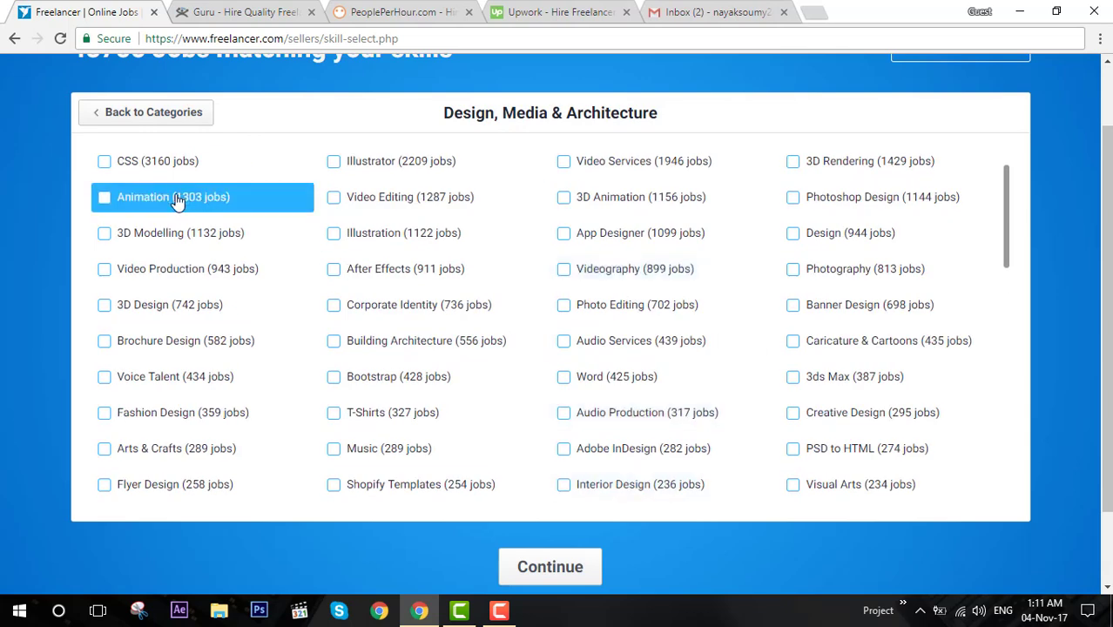
scroll(209, 185, "up", 1)
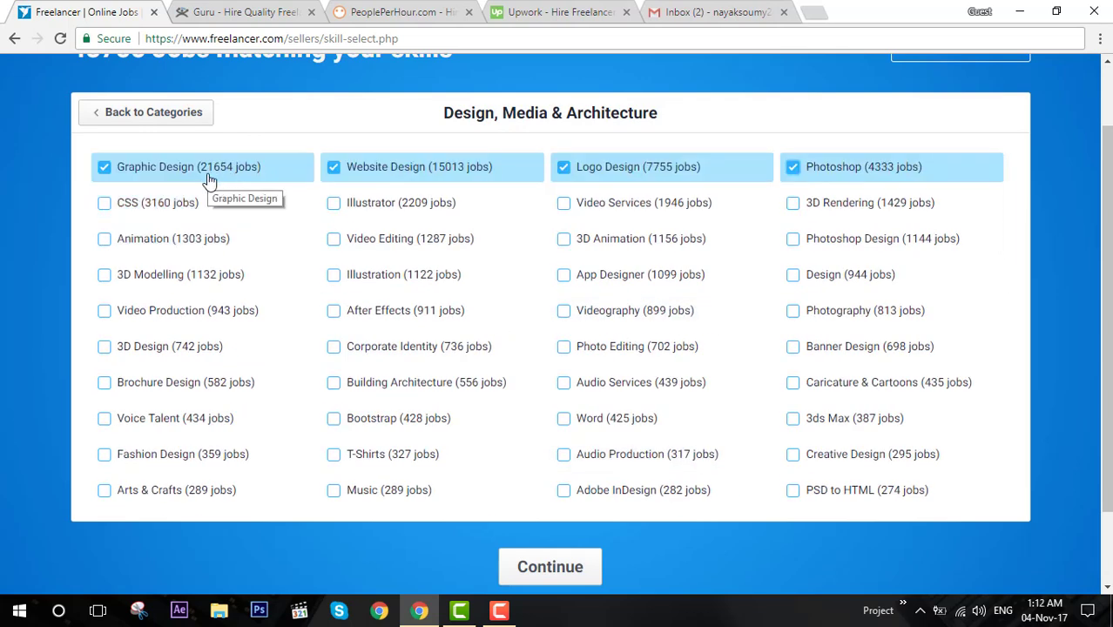
scroll(225, 178, "down", 15)
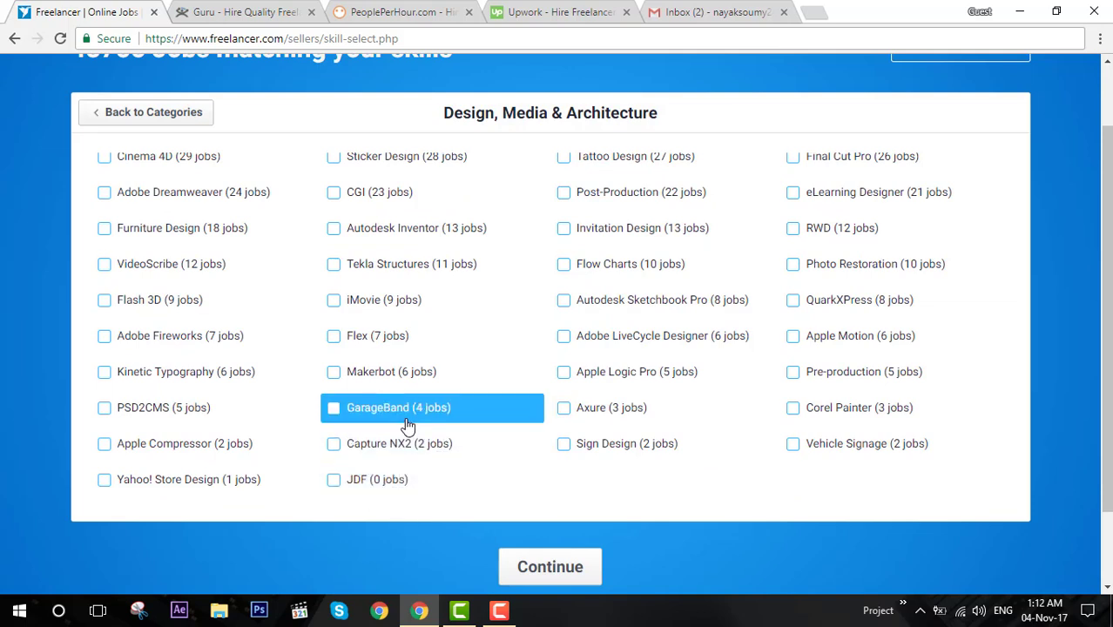
left_click(190, 122)
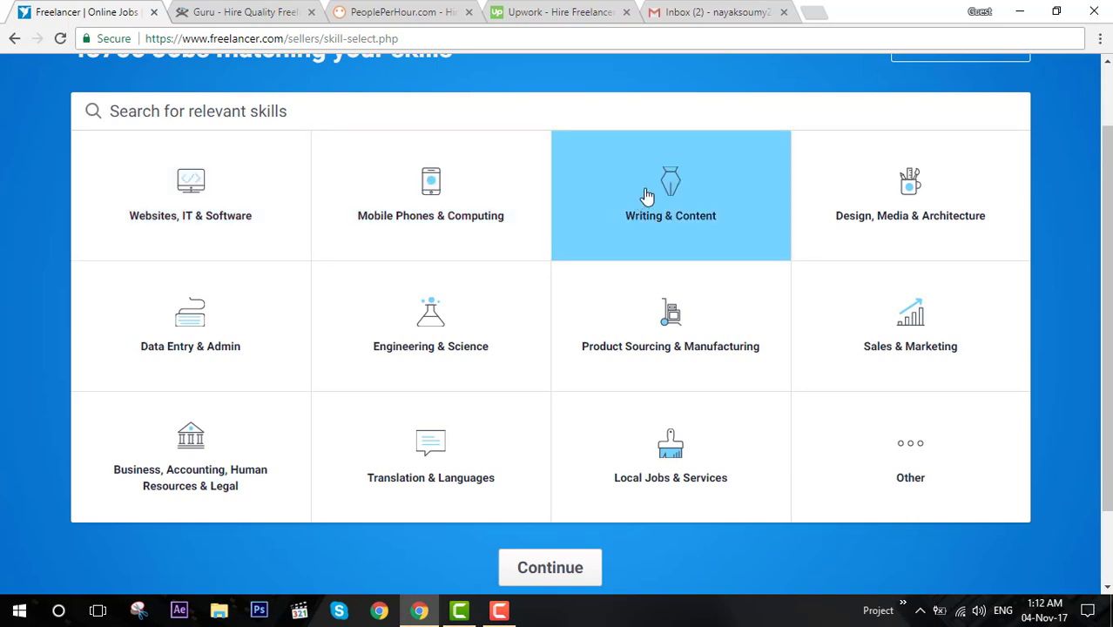
Add Copywriting and Translation from Writing & Content, and HTML from Websites, IT & Software.
left_click(680, 190)
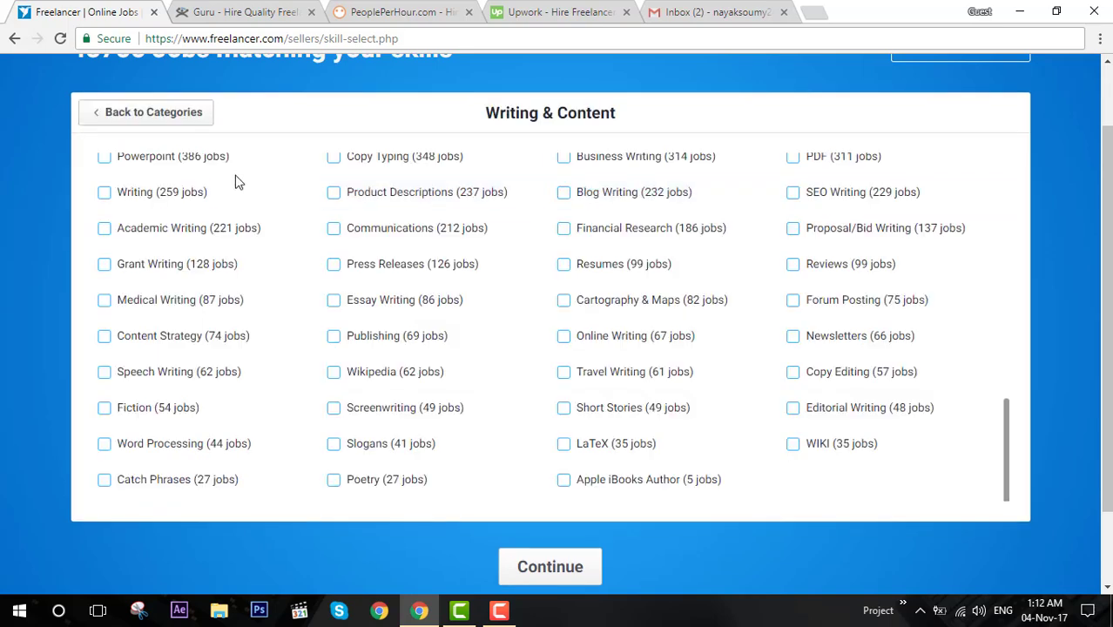
scroll(221, 189, "up", 2)
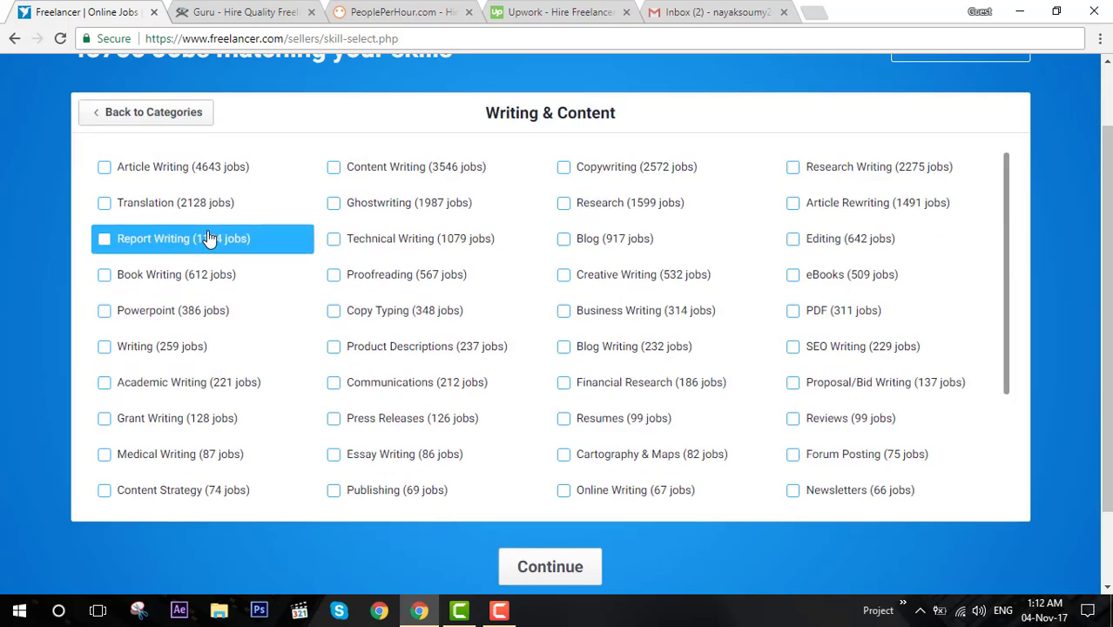
left_click(655, 176)
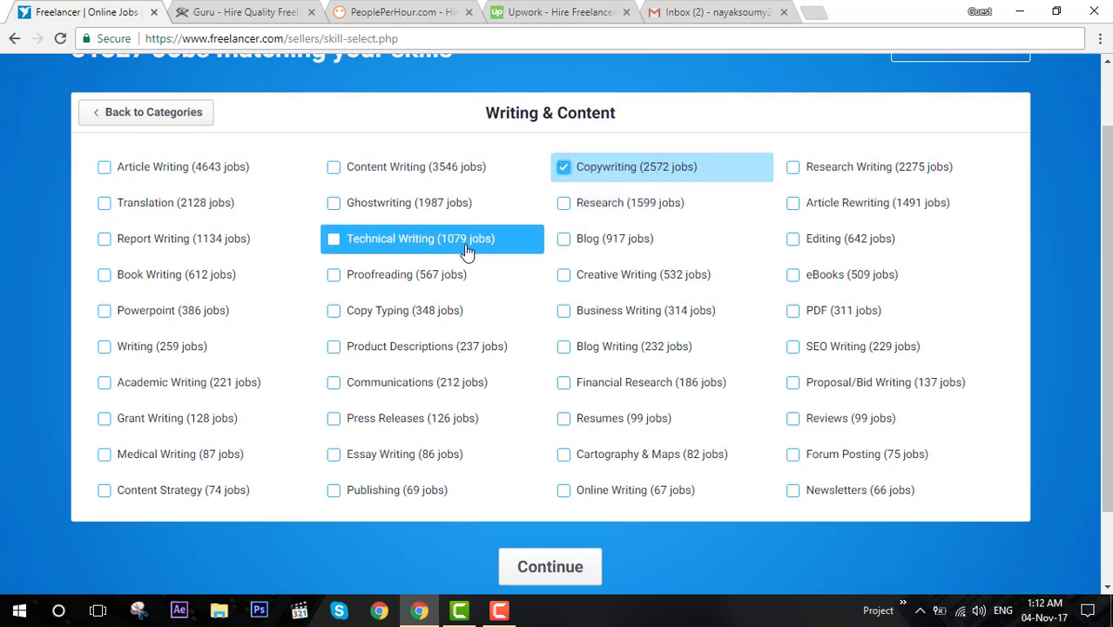
left_click(205, 209)
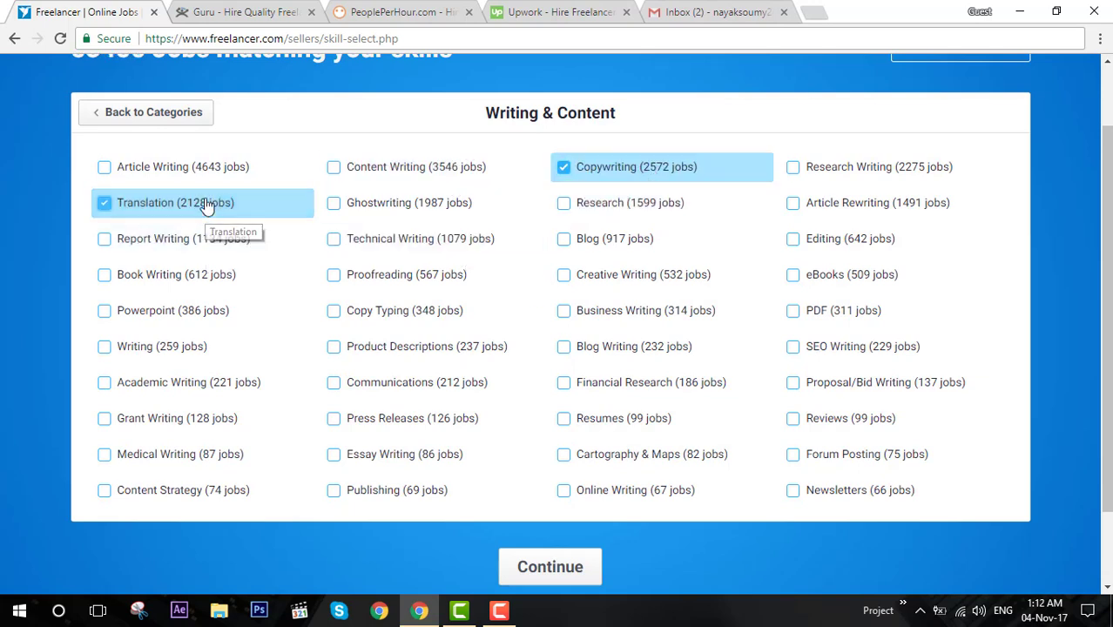
left_click(154, 112)
left_click(193, 198)
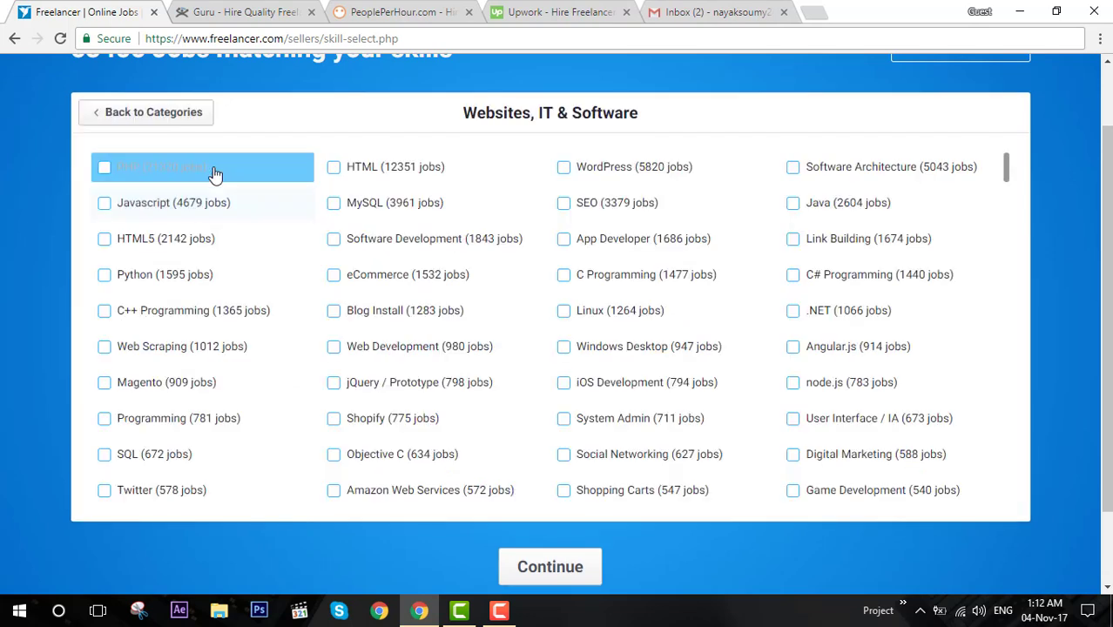
left_click(378, 173)
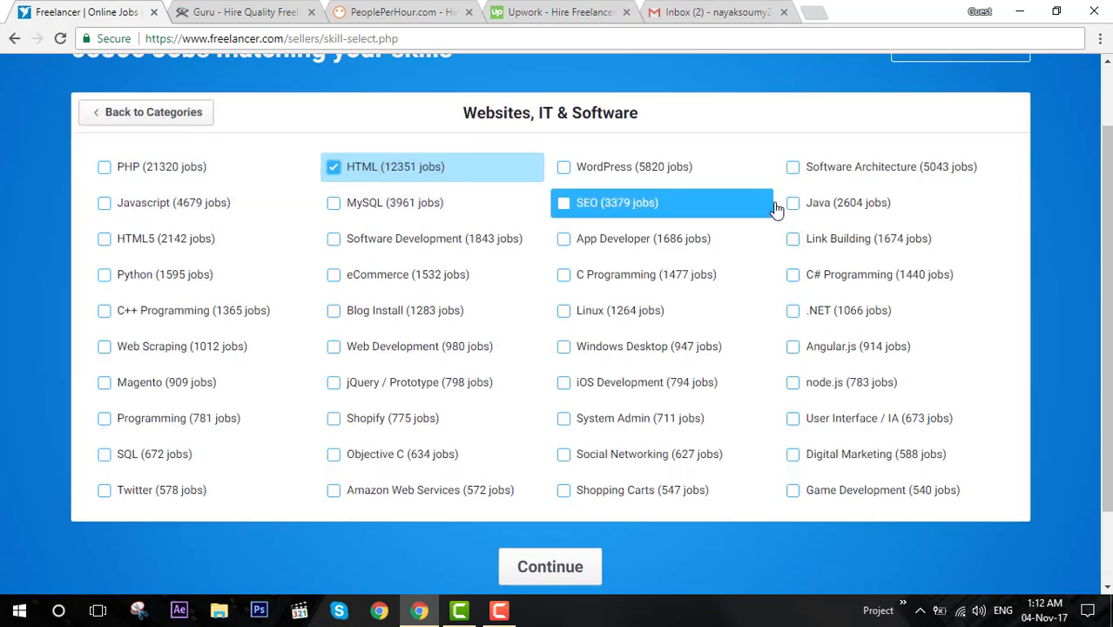
left_click(206, 114)
Add Mobile App Development and Android from Mobile Phones & Computing.
scroll(445, 225, "up", 1)
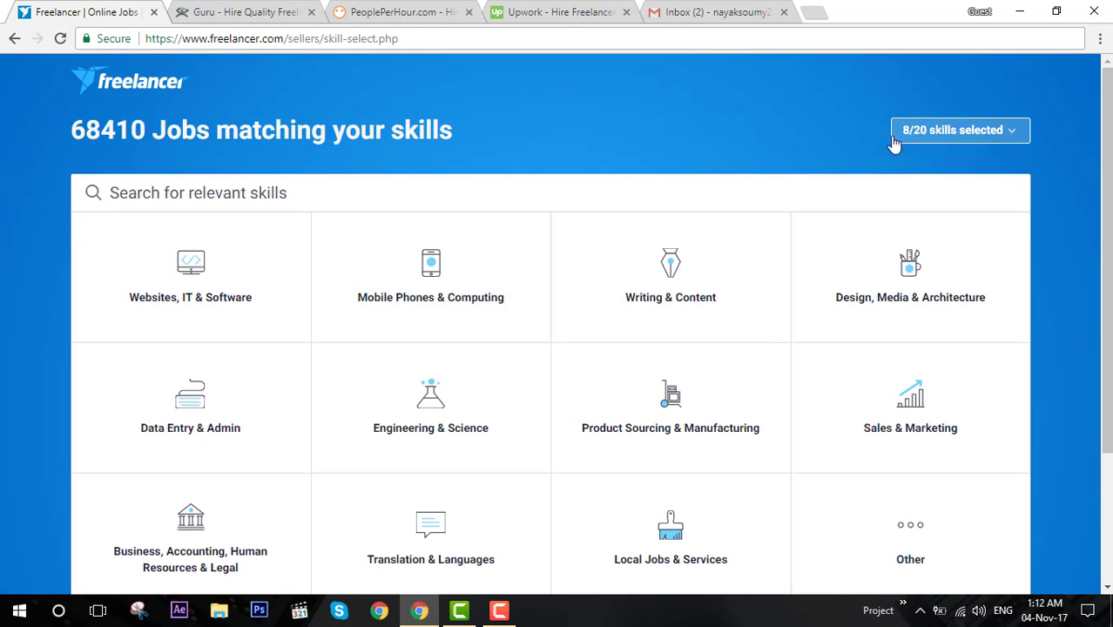
scroll(610, 288, "down", 2)
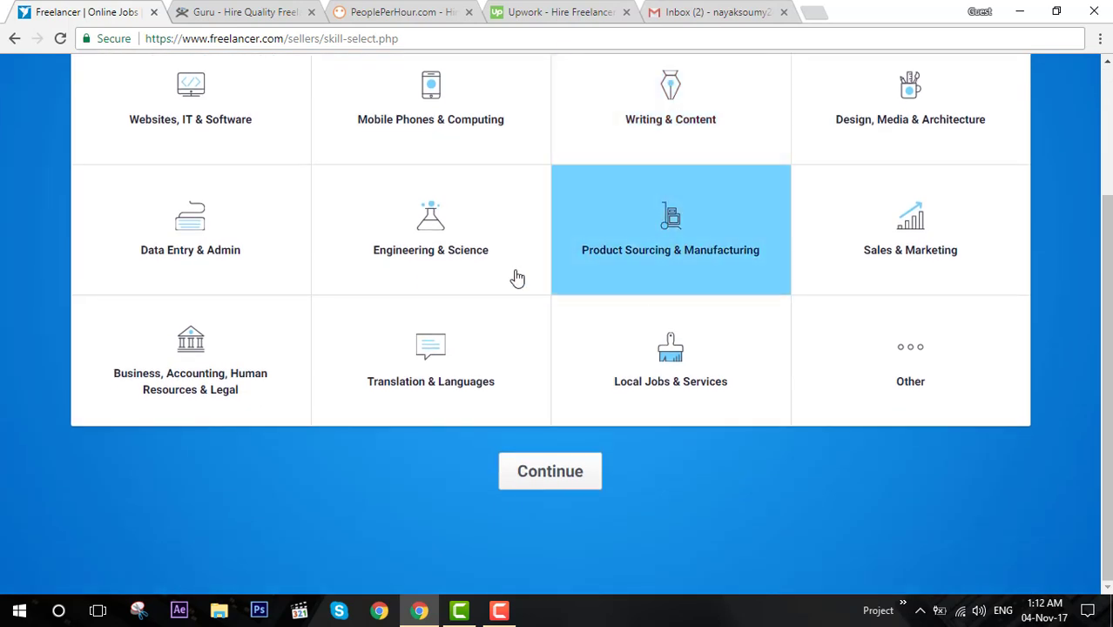
scroll(418, 279, "up", 2)
left_click(440, 261)
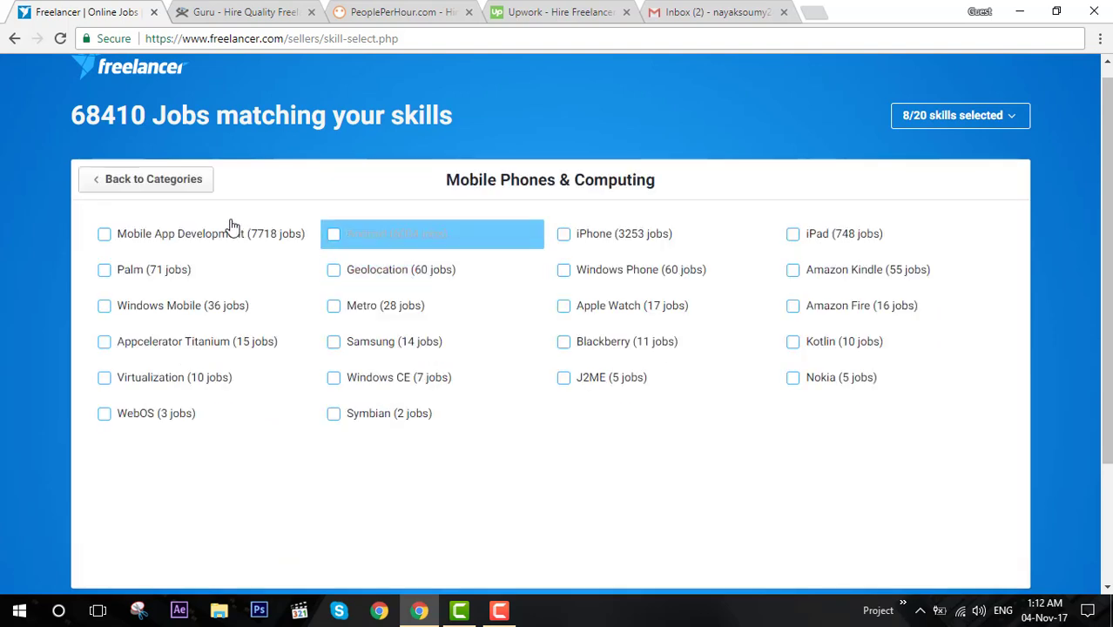
left_click(187, 234)
left_click(367, 236)
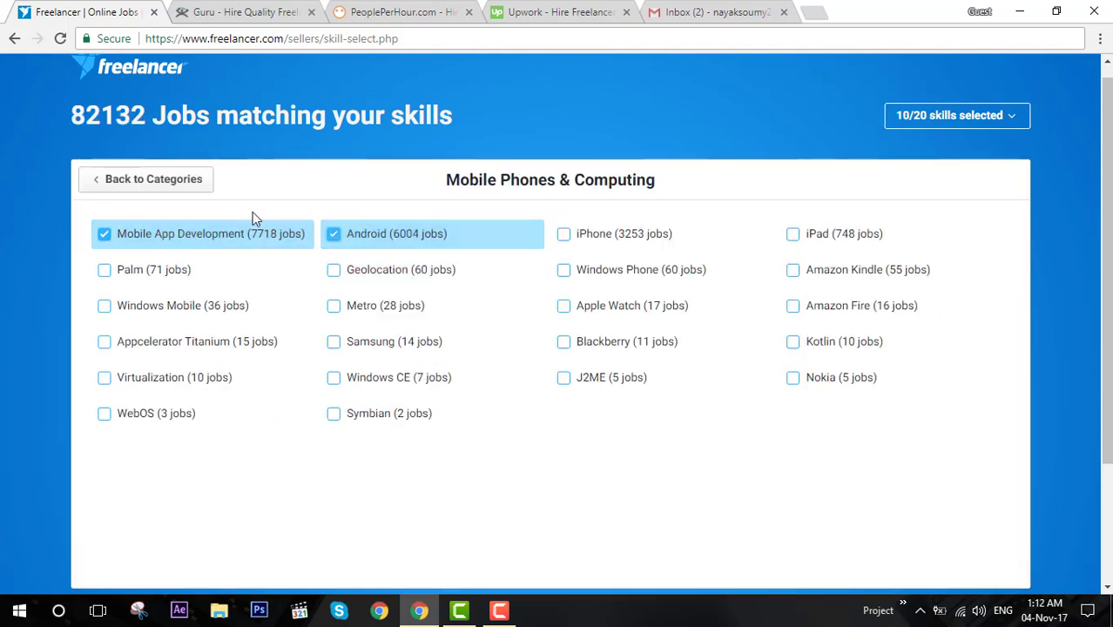
left_click(157, 180)
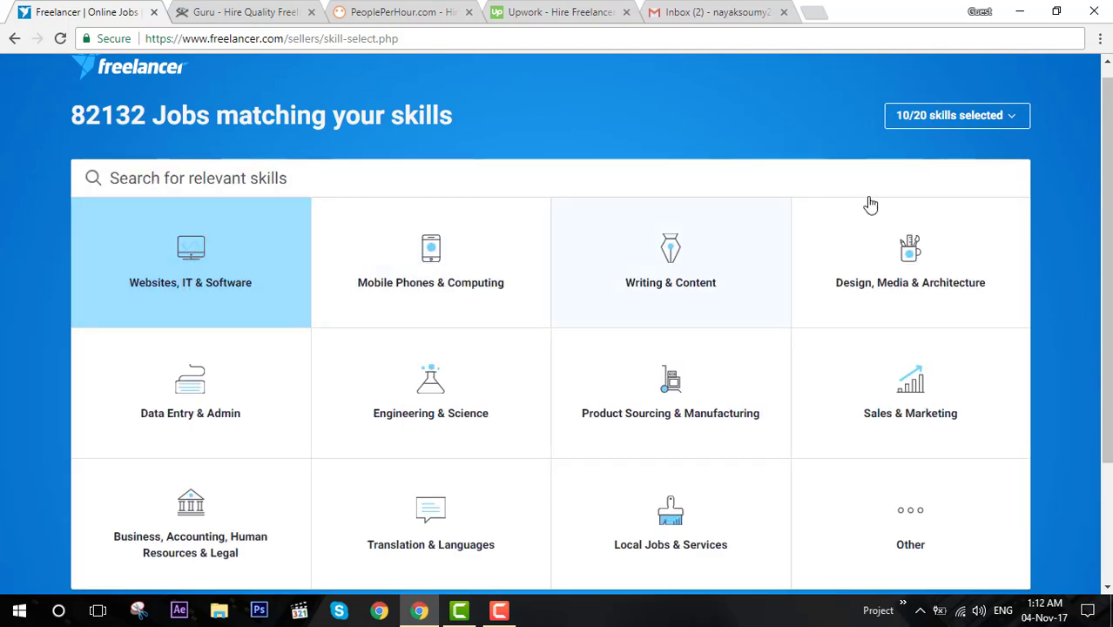
left_click(443, 262)
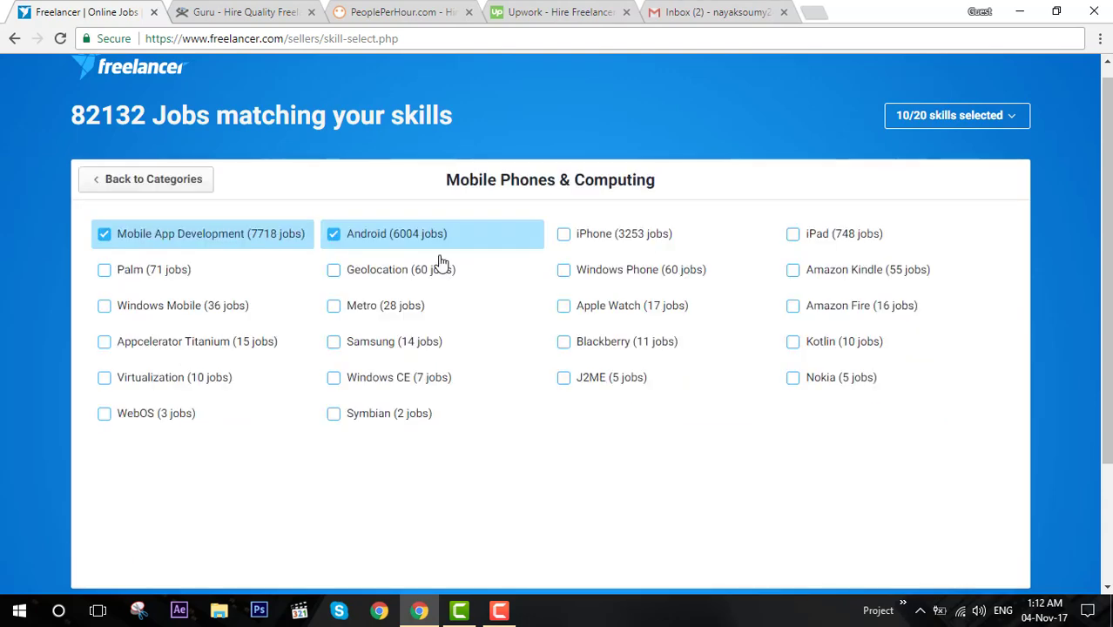
left_click(154, 179)
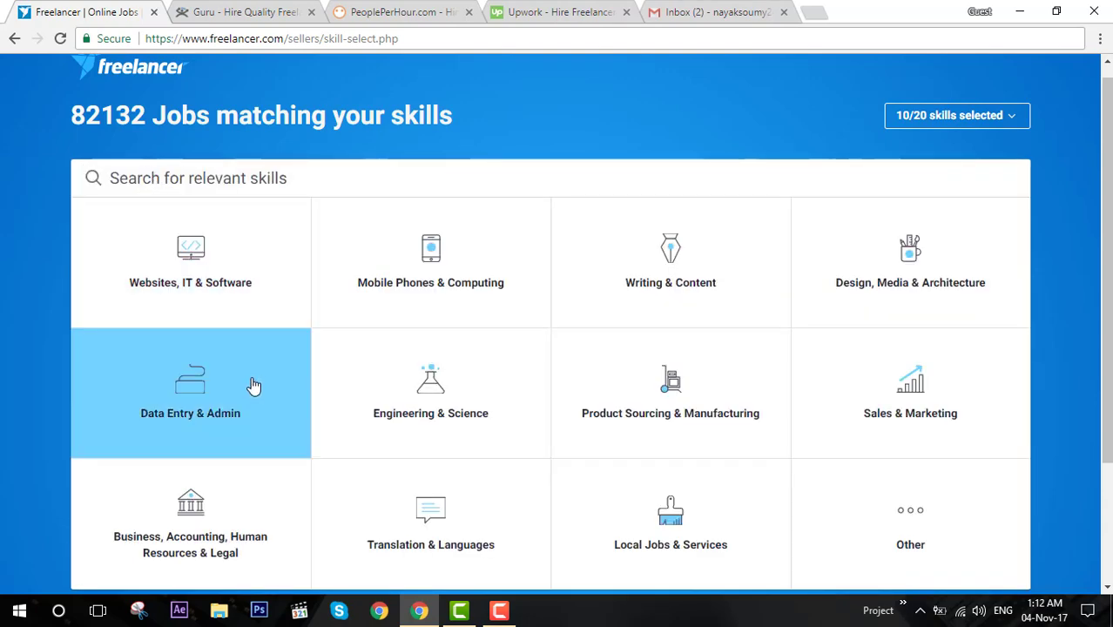
Add Data Entry and Data Processing, then glance at Product Sourcing & Manufacturing skills.
left_click(251, 375)
scroll(209, 261, "up", 1)
left_click(374, 257)
left_click(702, 252)
scroll(701, 253, "down", 2)
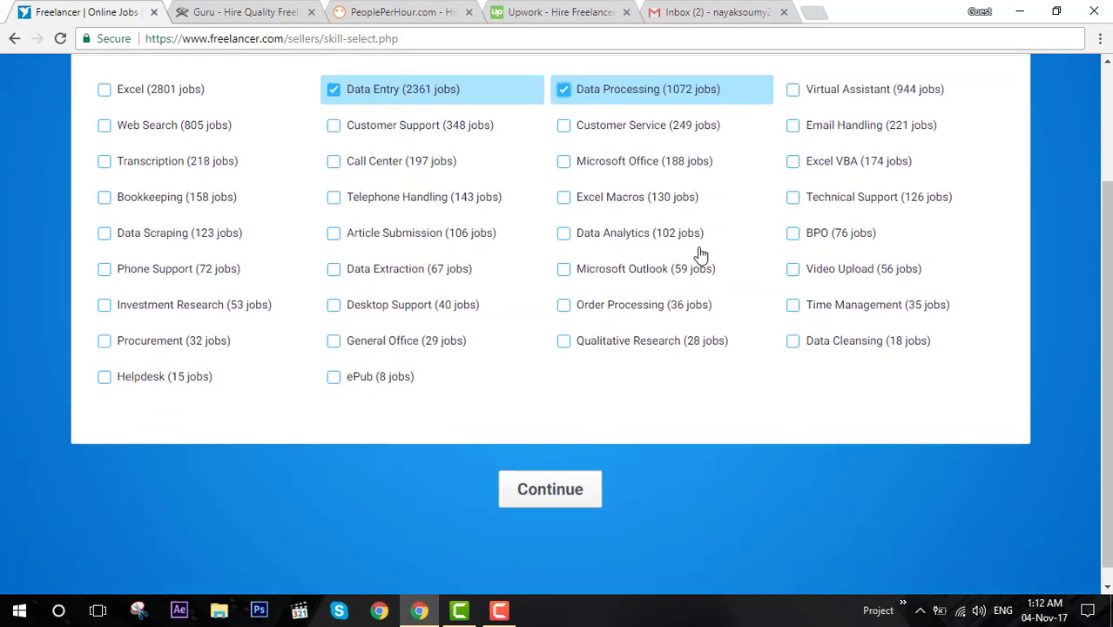
scroll(153, 79, "up", 2)
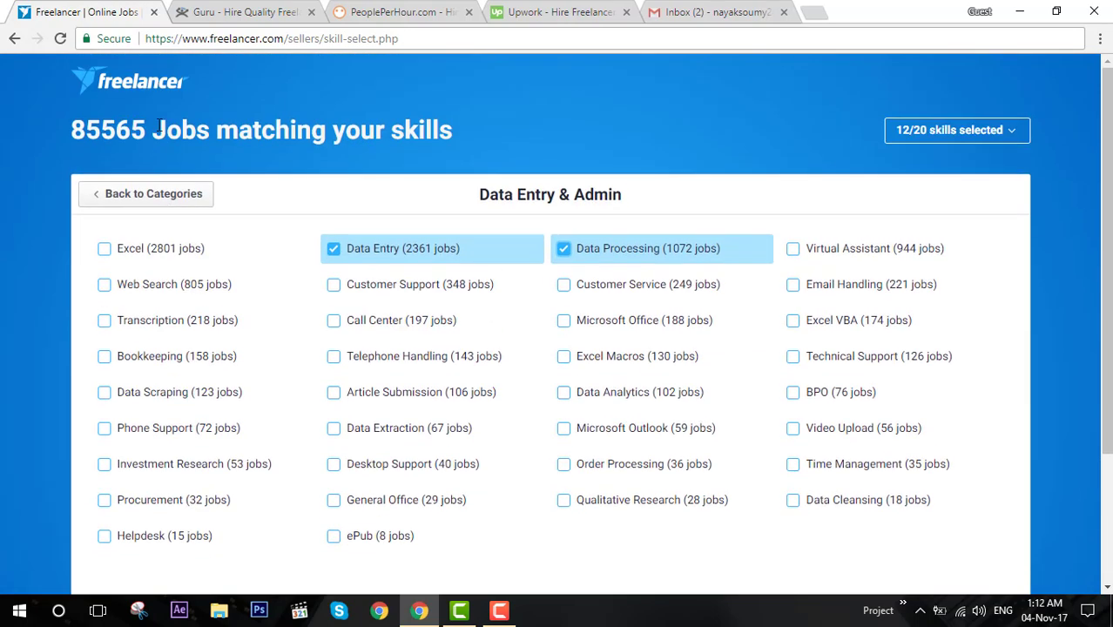
left_click(153, 199)
scroll(189, 258, "down", 2)
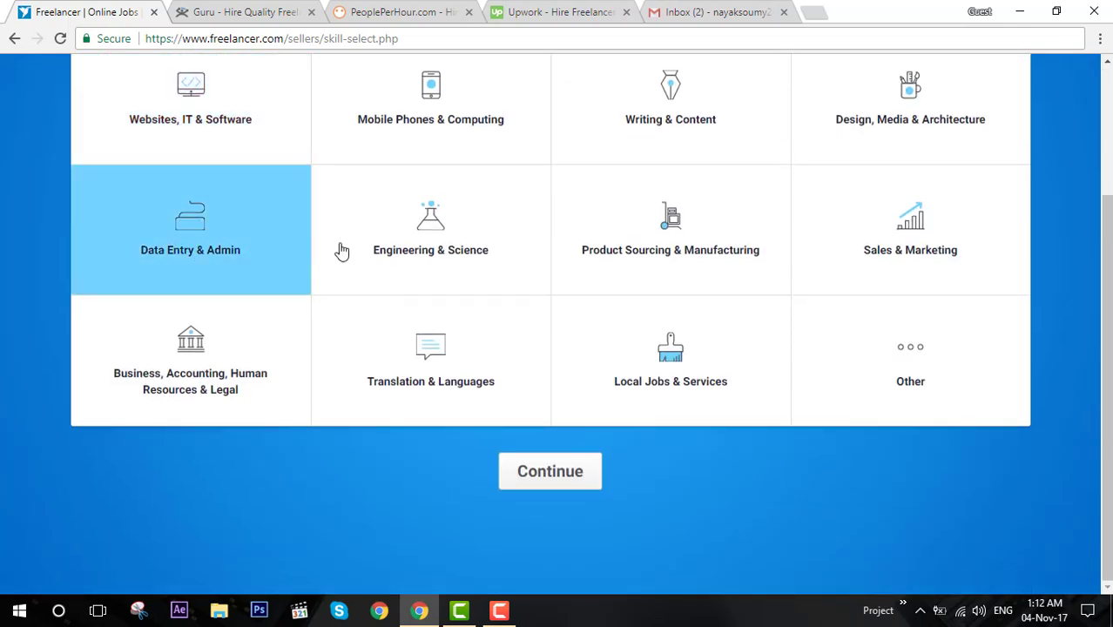
left_click(673, 229)
scroll(261, 144, "up", 2)
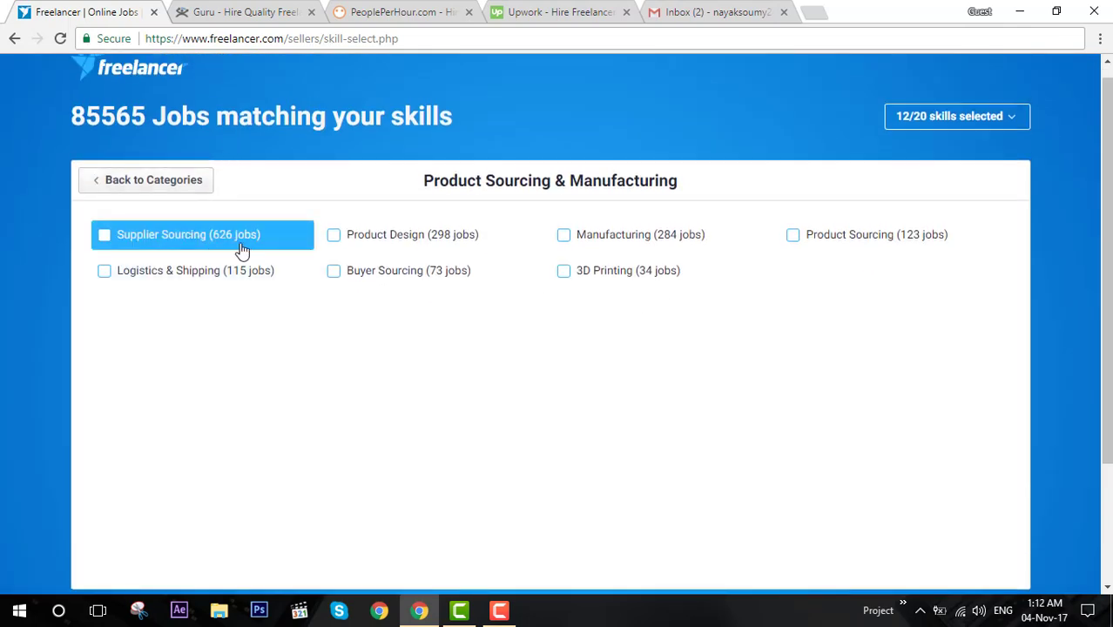
left_click(155, 181)
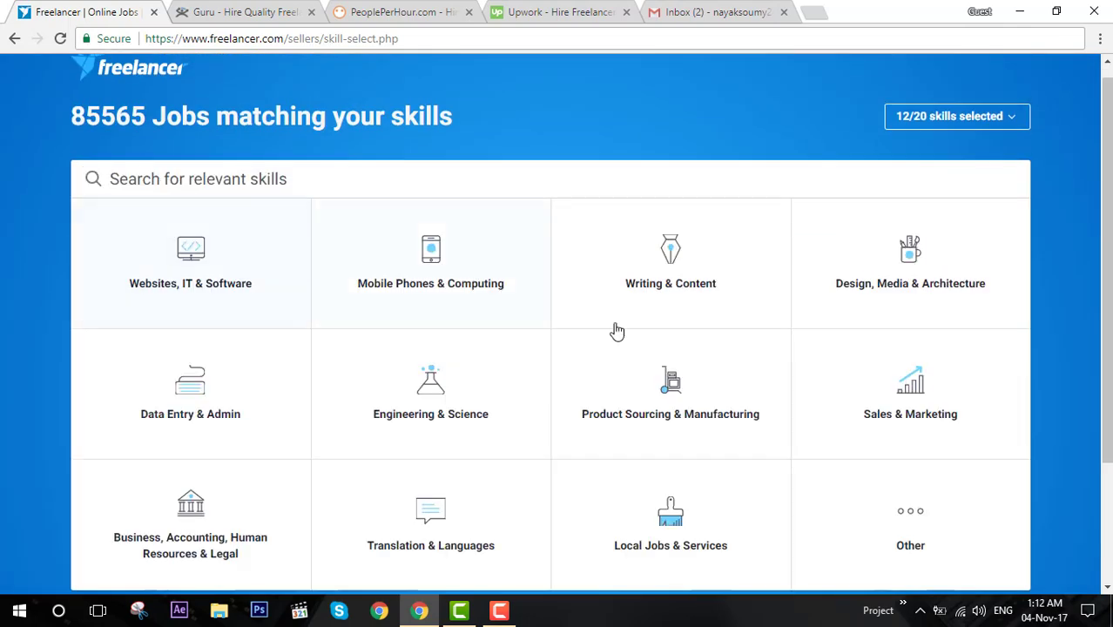
Add Internet Marketing, Marketing, Sales, Leads and Software Architecture to the skills.
left_click(908, 386)
left_click(218, 237)
left_click(414, 246)
left_click(649, 249)
left_click(793, 235)
left_click(150, 180)
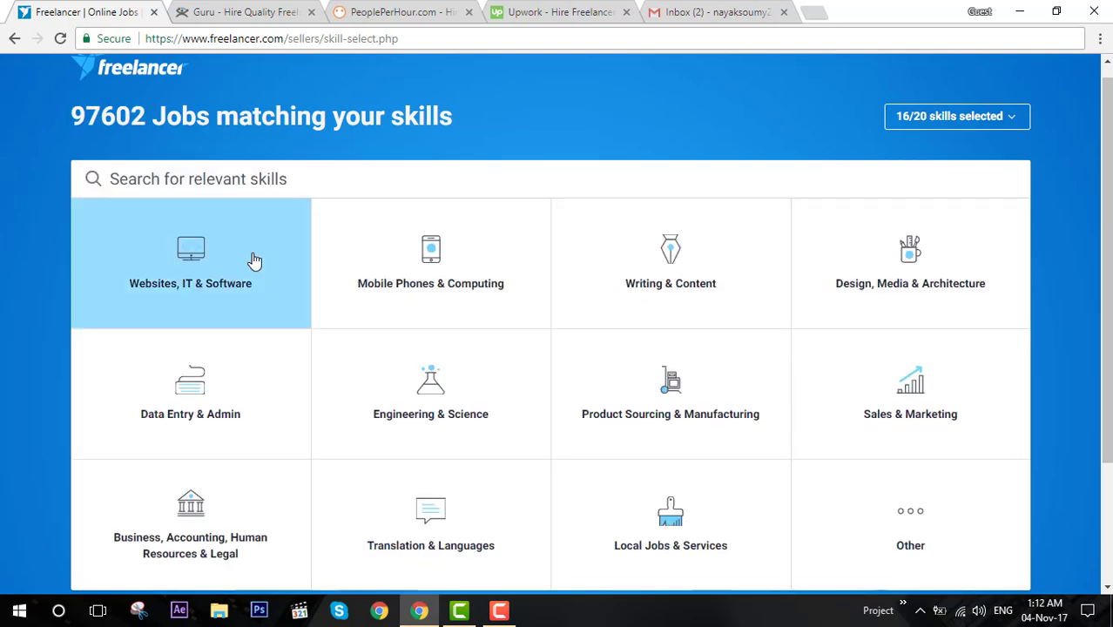
left_click(178, 250)
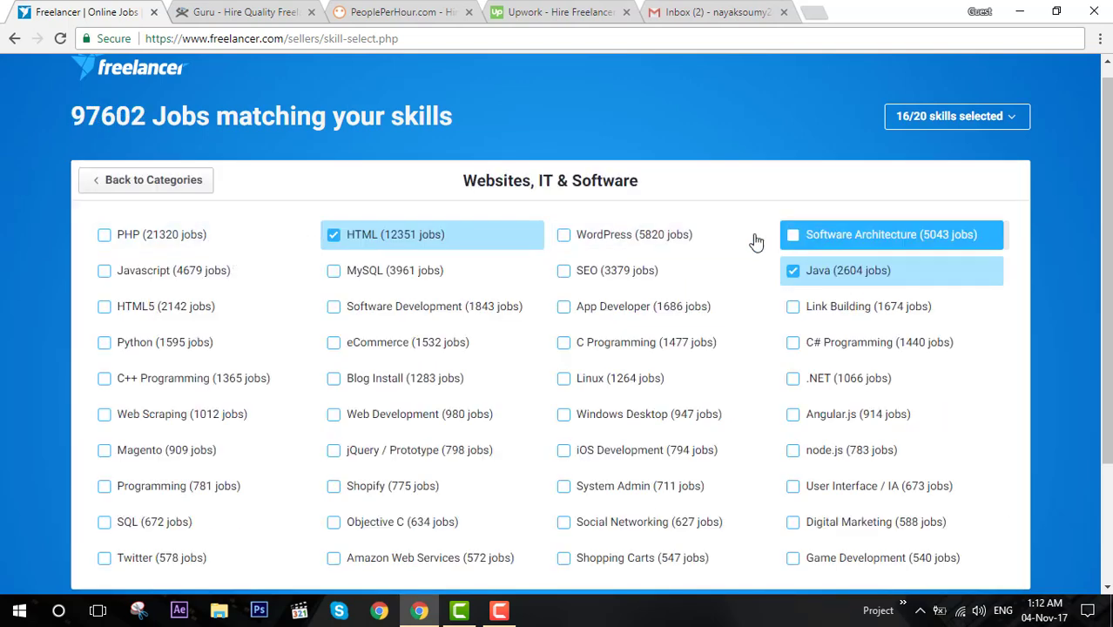
left_click(794, 235)
left_click(153, 180)
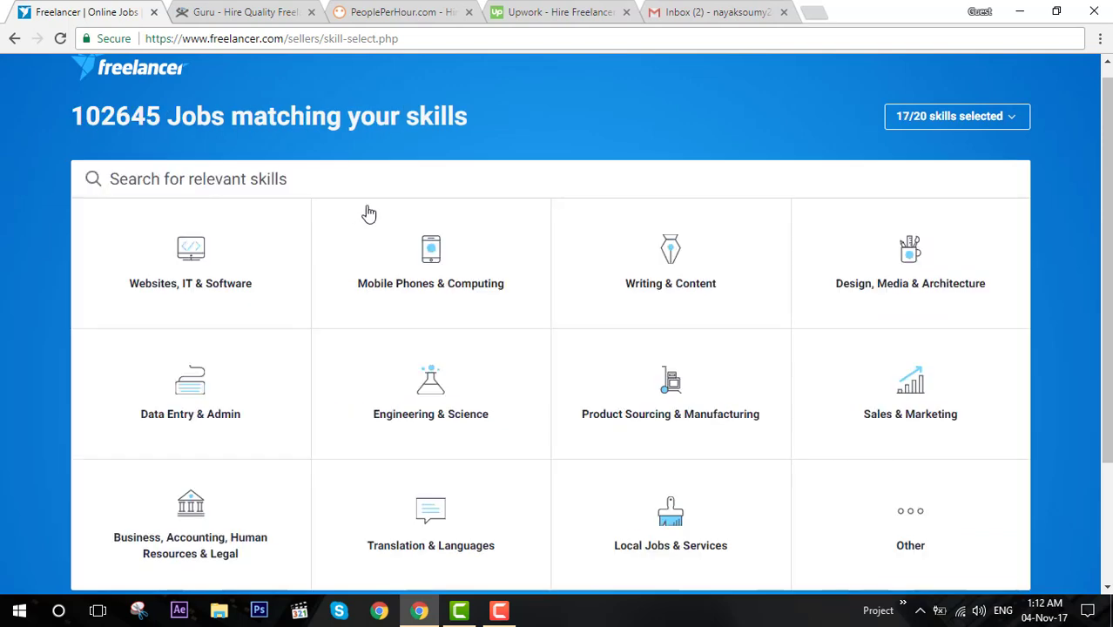
Add Article Writing and Research Writing from Writing & Content.
left_click(667, 252)
left_click(228, 235)
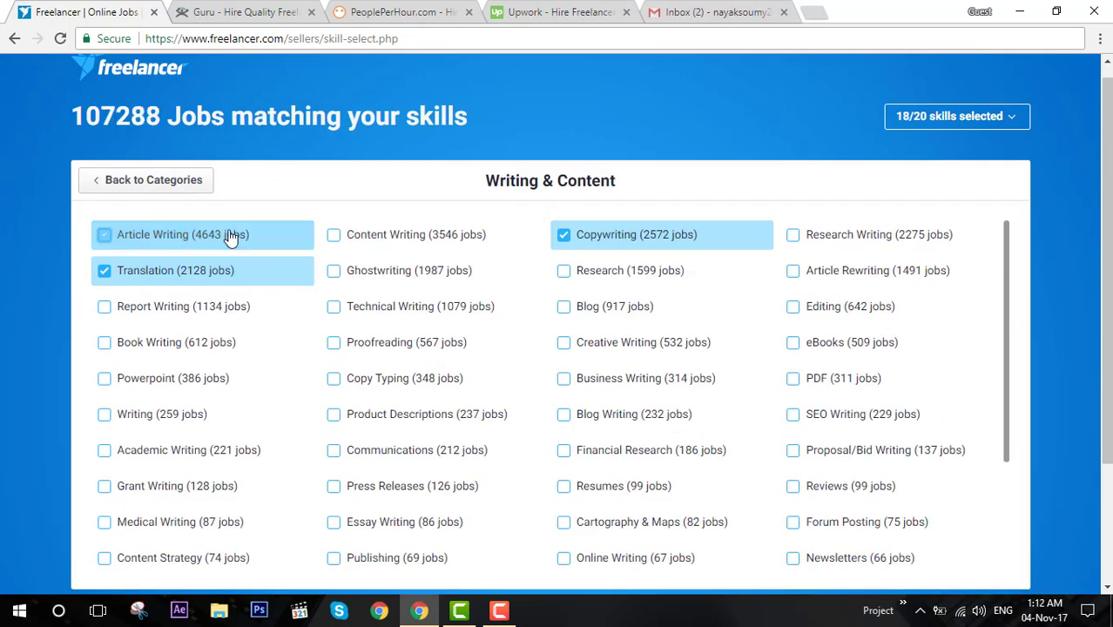
left_click(803, 234)
left_click(192, 180)
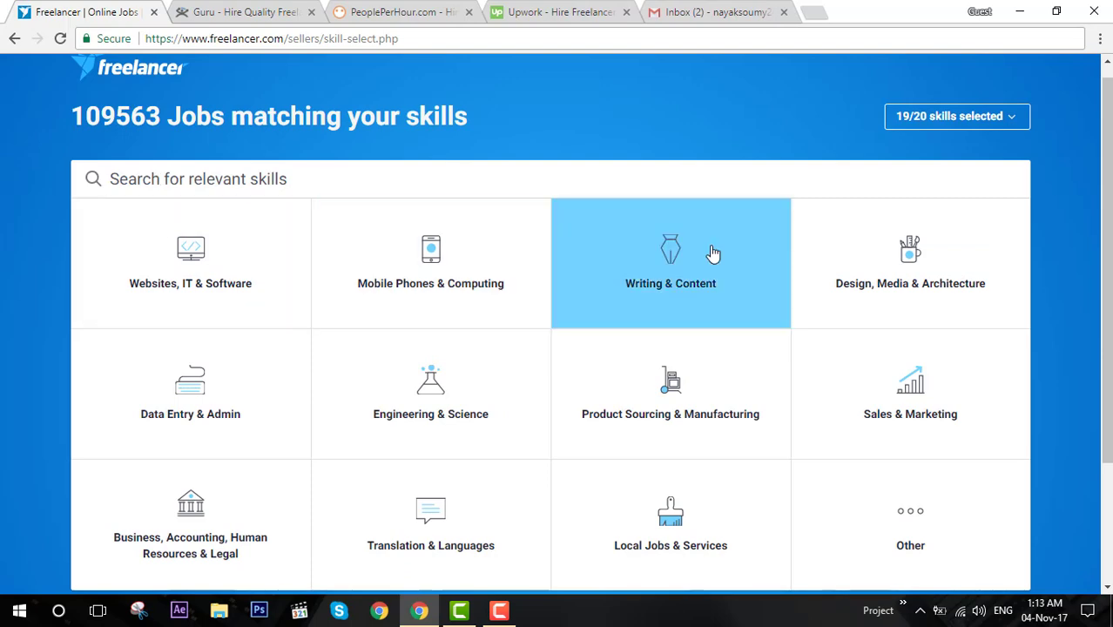
left_click(713, 253)
left_click(116, 179)
Add Photoshop Design as the twentieth skill and continue with 20/20 selected.
left_click(833, 252)
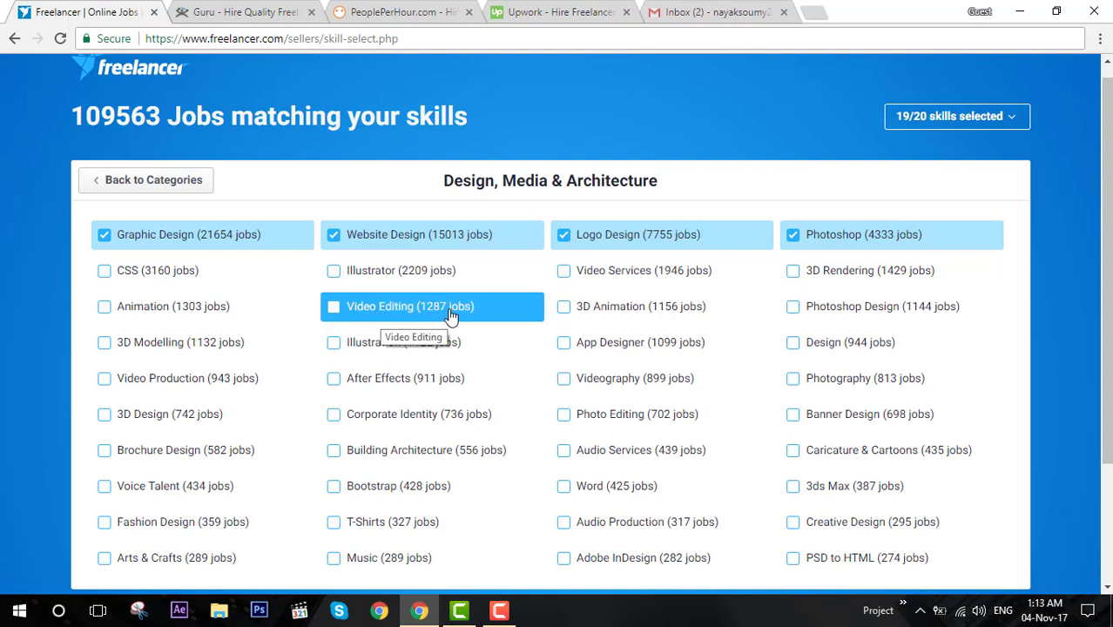
scroll(450, 316, "down", 1)
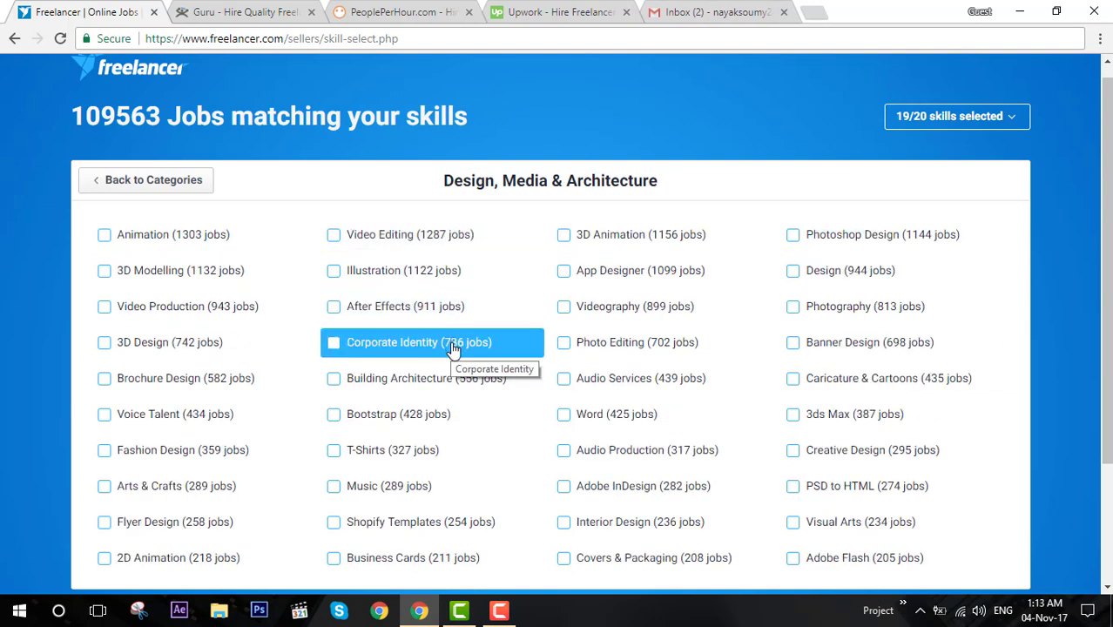
left_click(853, 235)
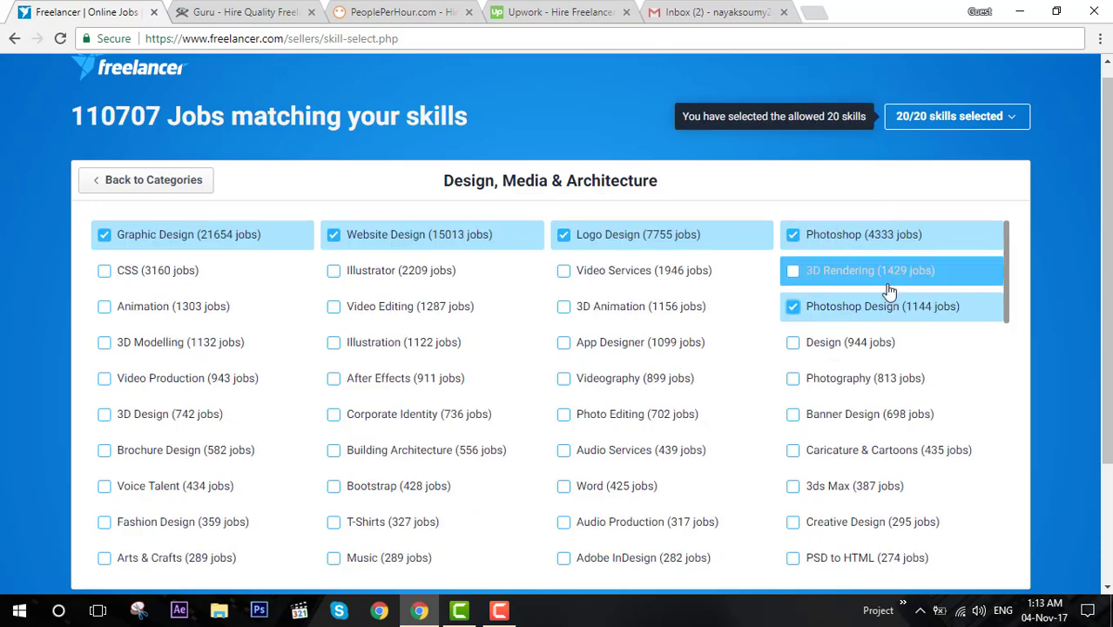
scroll(889, 349, "down", 5)
scroll(798, 122, "up", 1)
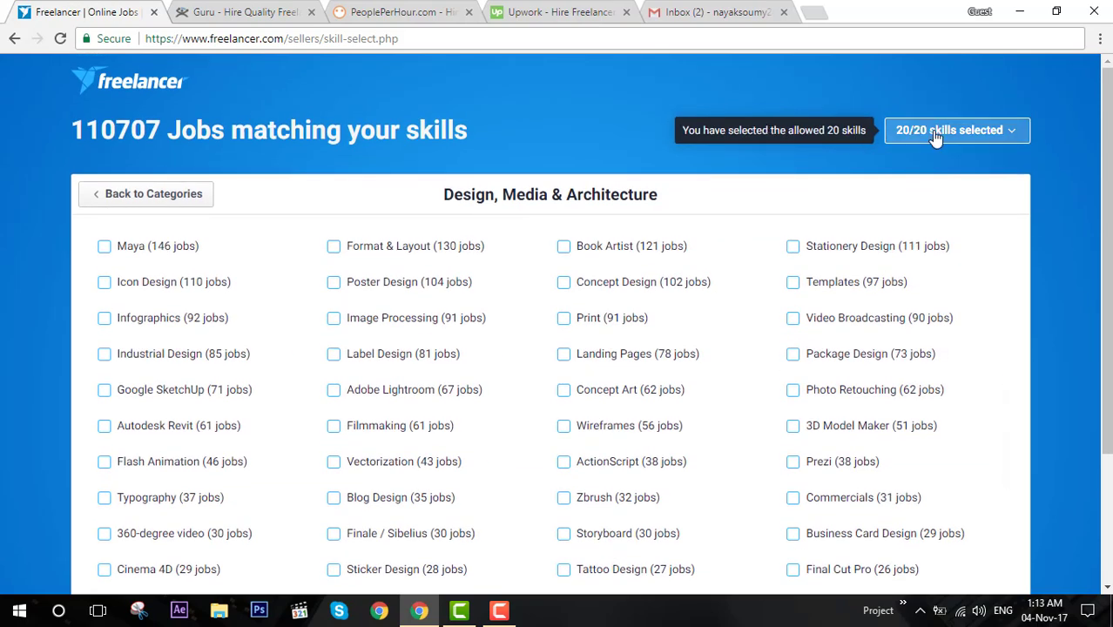
scroll(686, 209, "down", 6)
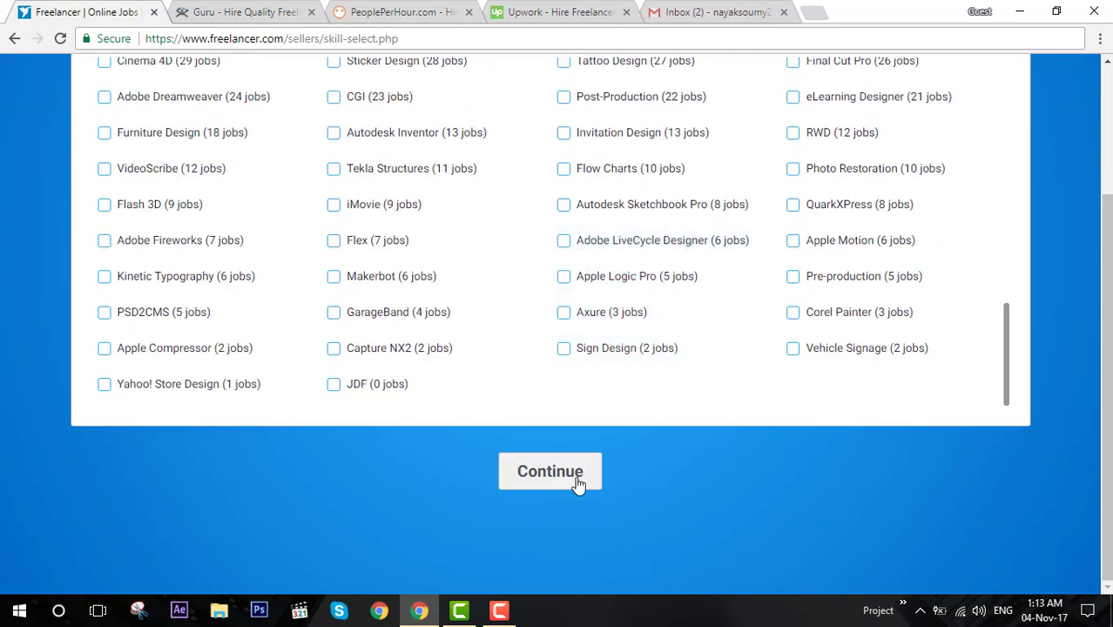
left_click(552, 475)
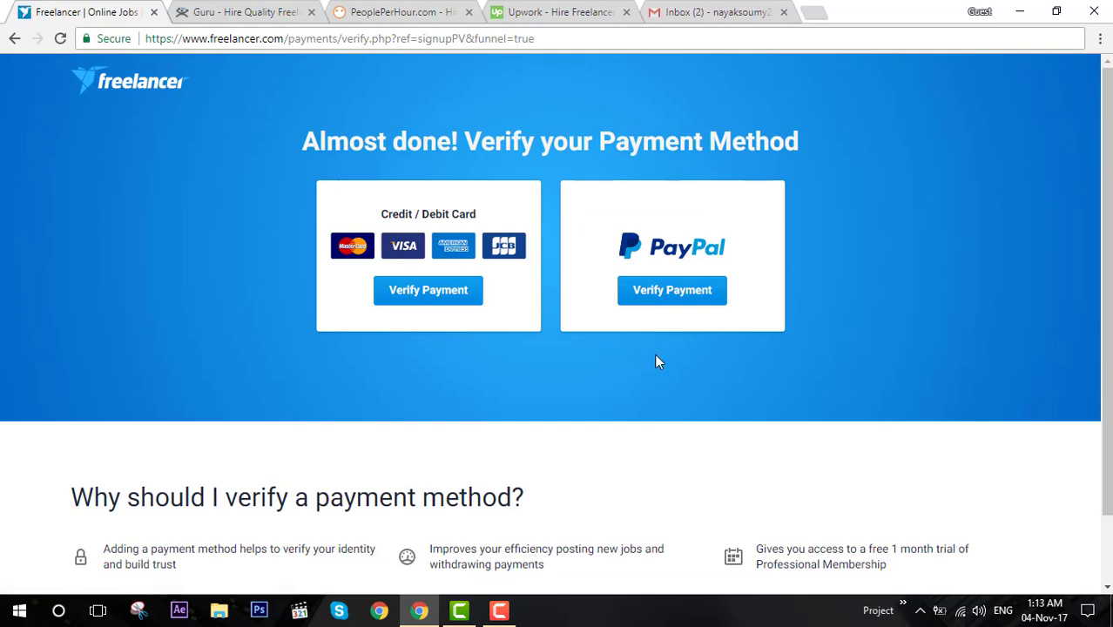
Skip verifying a payment method for now.
left_click_drag(496, 222, 219, 193)
left_click(218, 193)
scroll(707, 261, "down", 1)
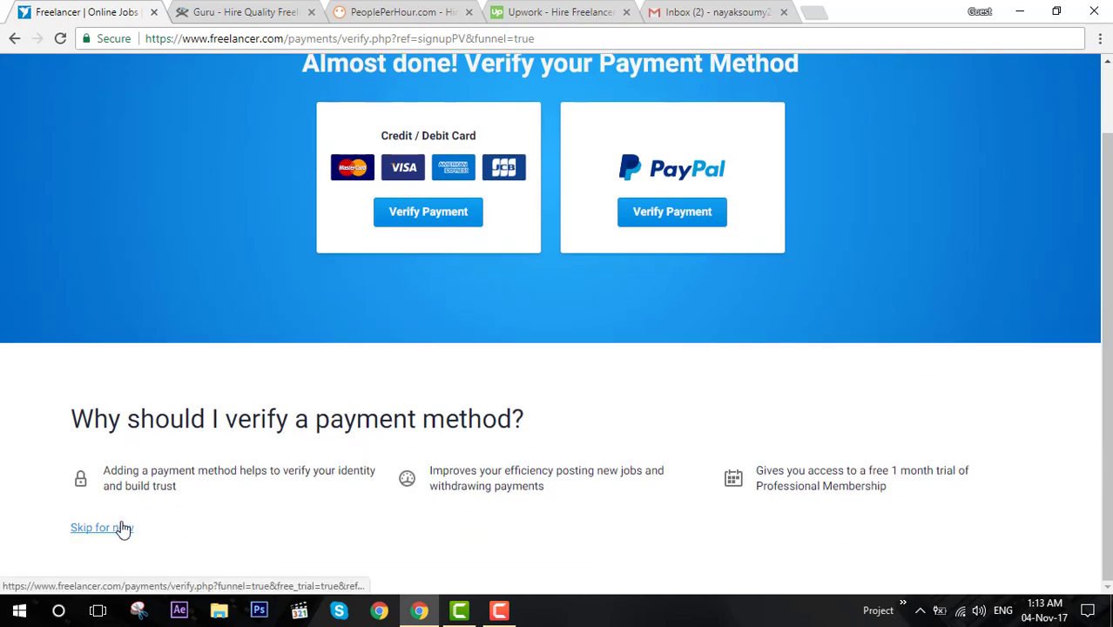
left_click(122, 533)
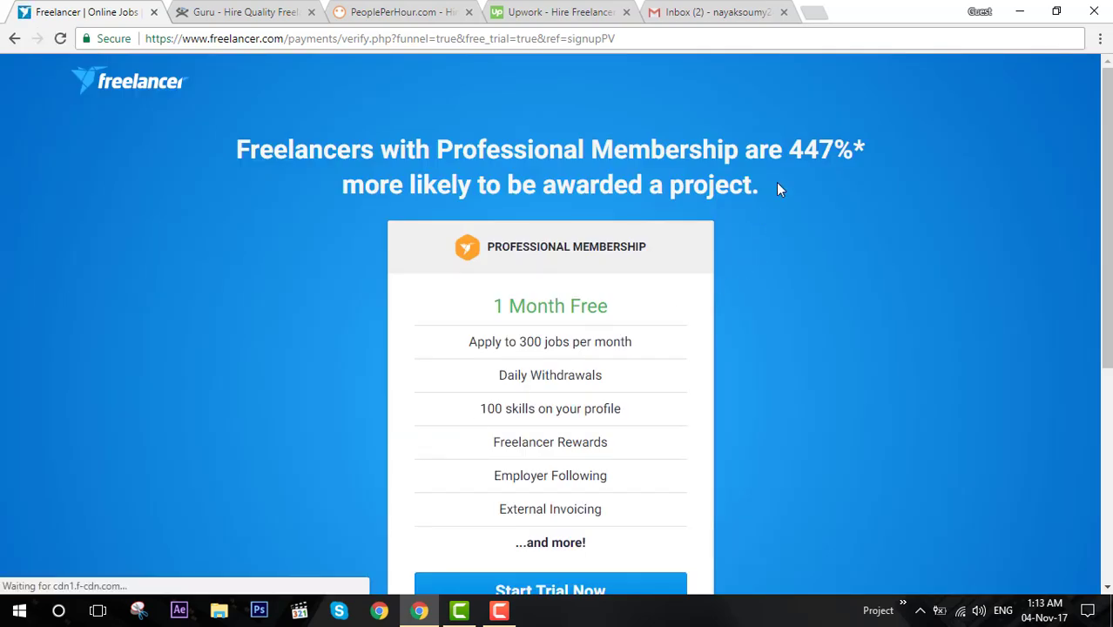
Try starting the free Professional Membership trial.
scroll(436, 331, "down", 1)
scroll(436, 331, "down", 2)
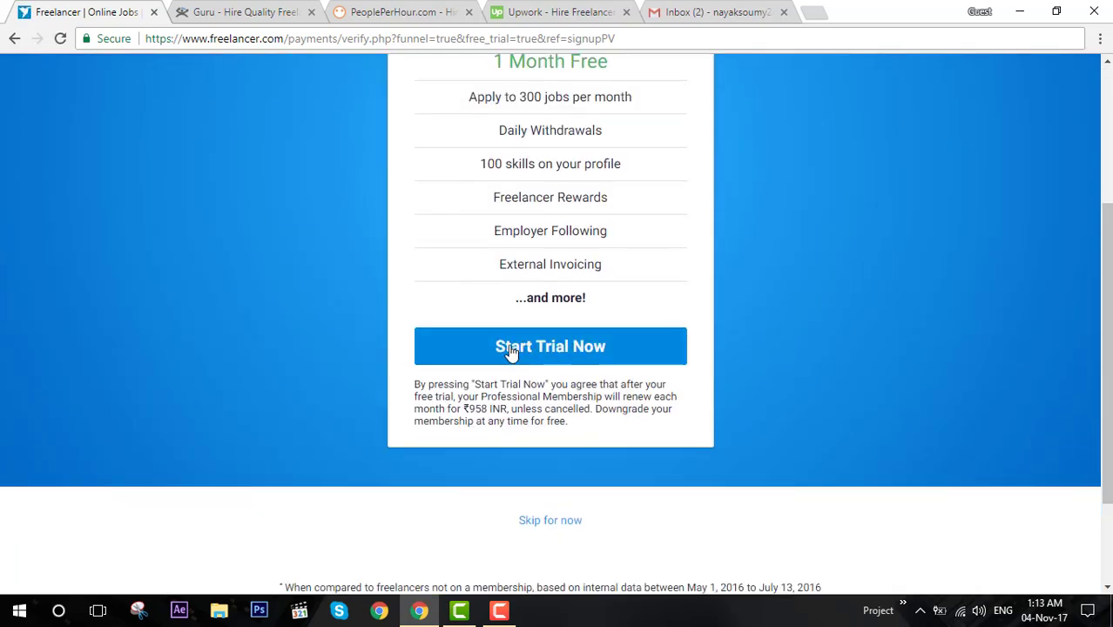
scroll(562, 357, "up", 3)
scroll(558, 355, "down", 3)
left_click(570, 353)
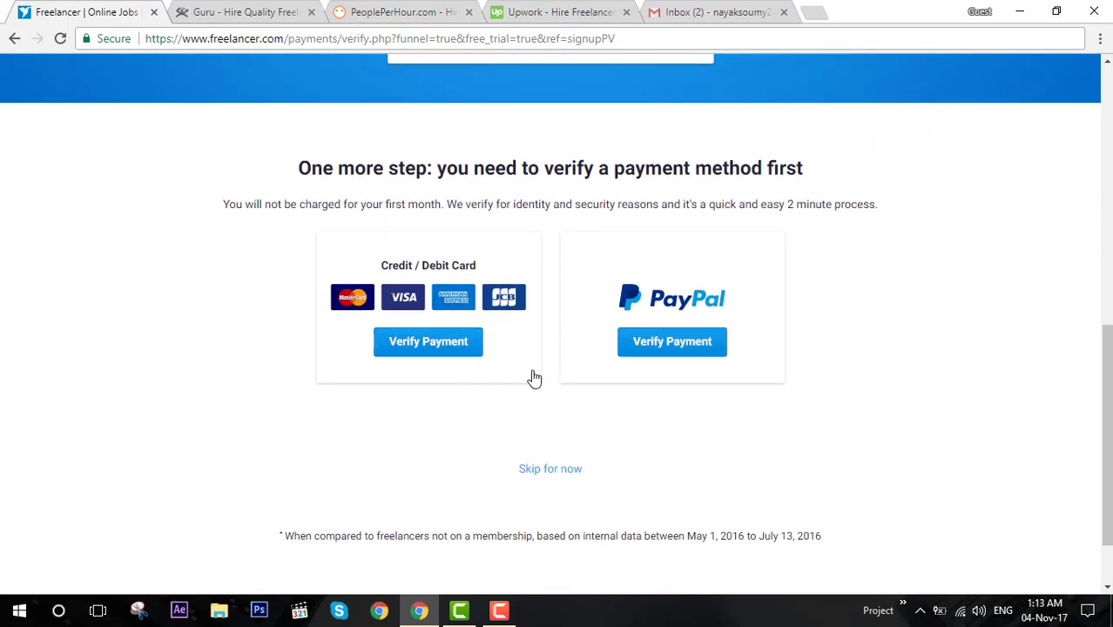
Review the 1 Month Free, 300 jobs and 100 skills offer, then skip it for now.
scroll(531, 377, "up", 3)
scroll(534, 373, "down", 4)
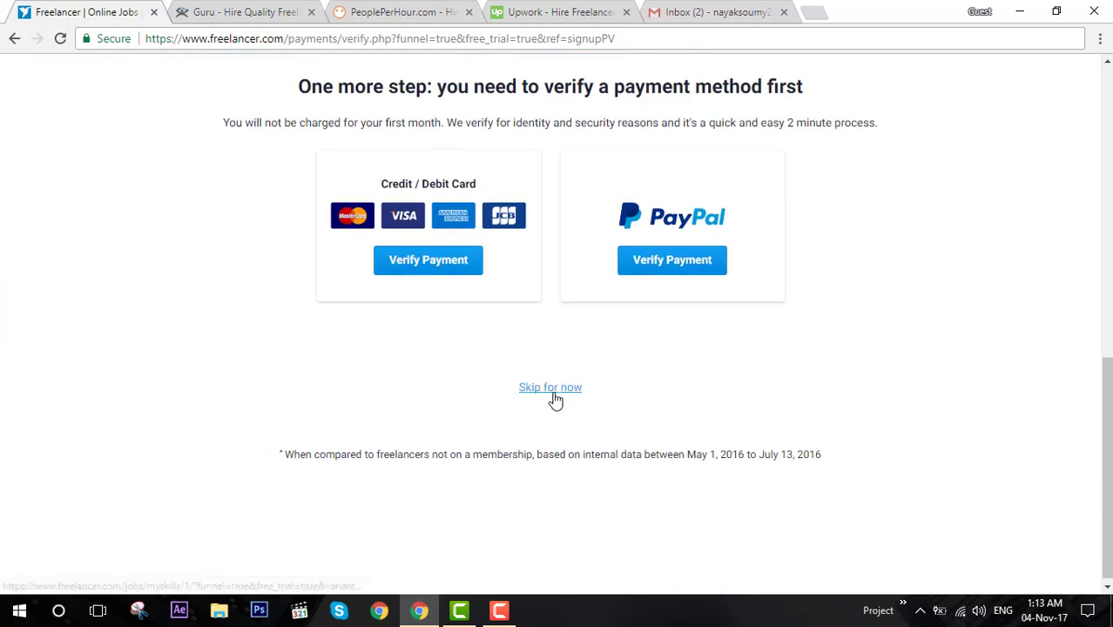
scroll(554, 397, "up", 8)
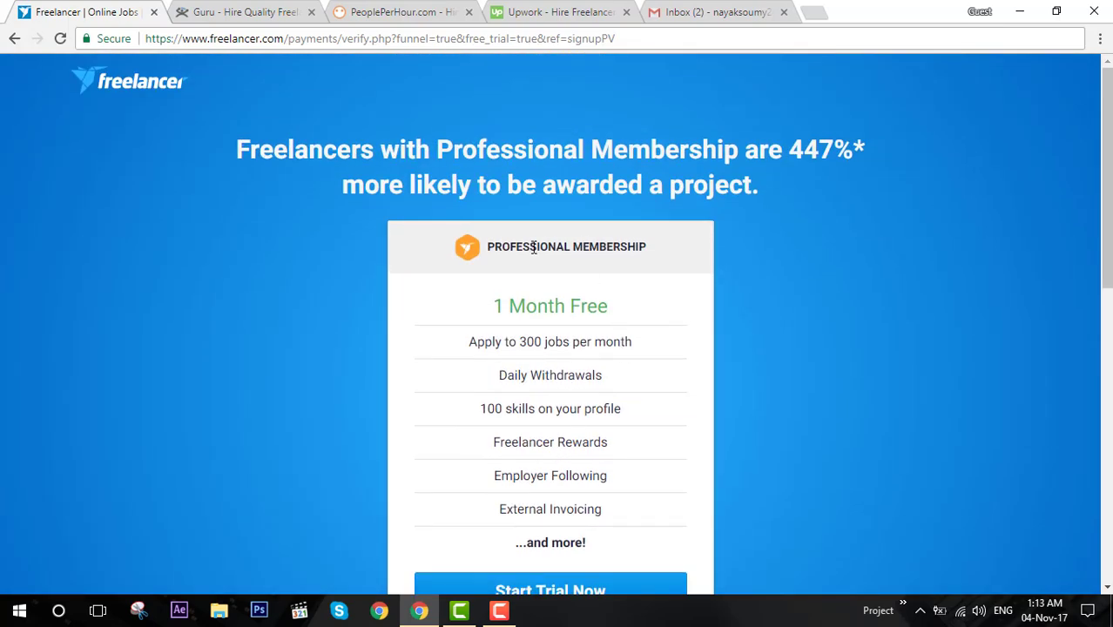
scroll(504, 450, "down", 8)
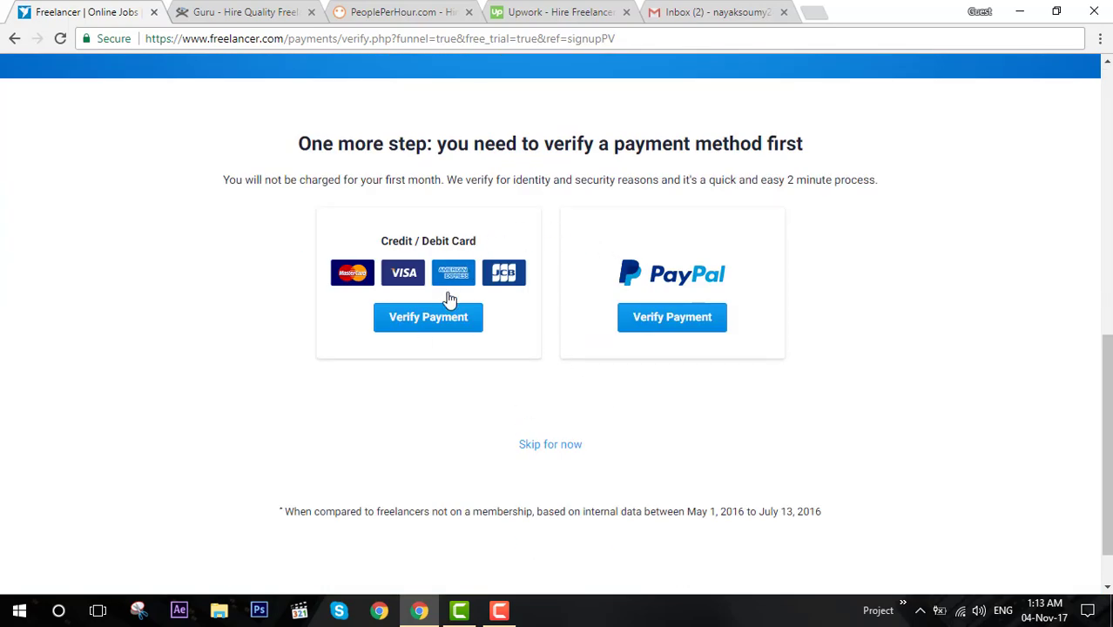
scroll(462, 327, "up", 8)
scroll(577, 263, "down", 1)
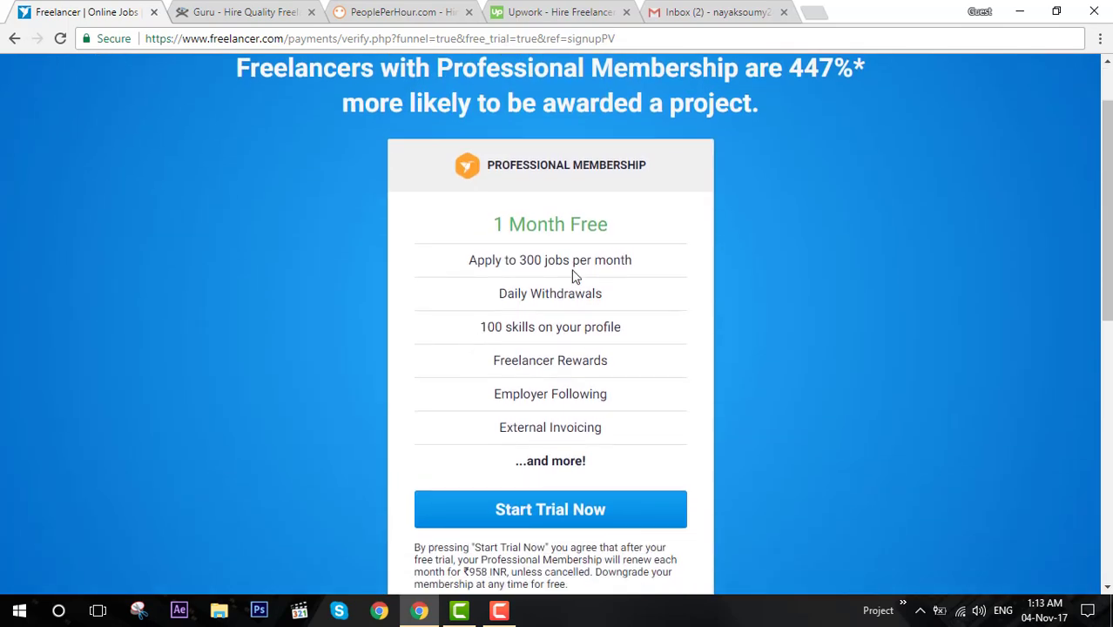
left_click_drag(506, 228, 470, 265)
left_click(627, 227)
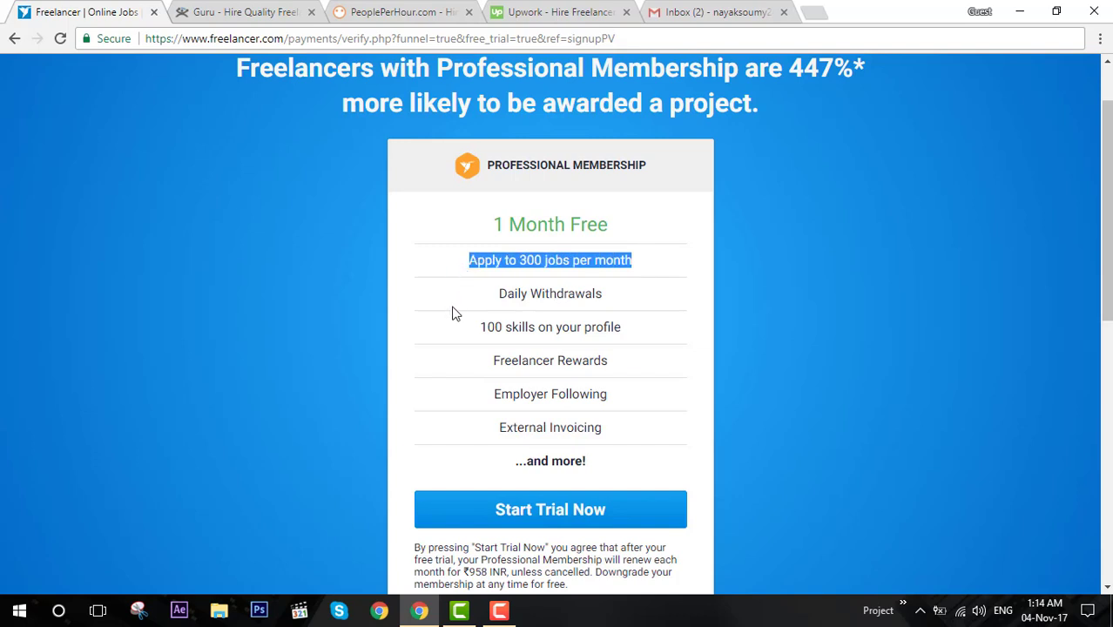
left_click_drag(554, 259, 514, 263)
left_click_drag(481, 334, 534, 336)
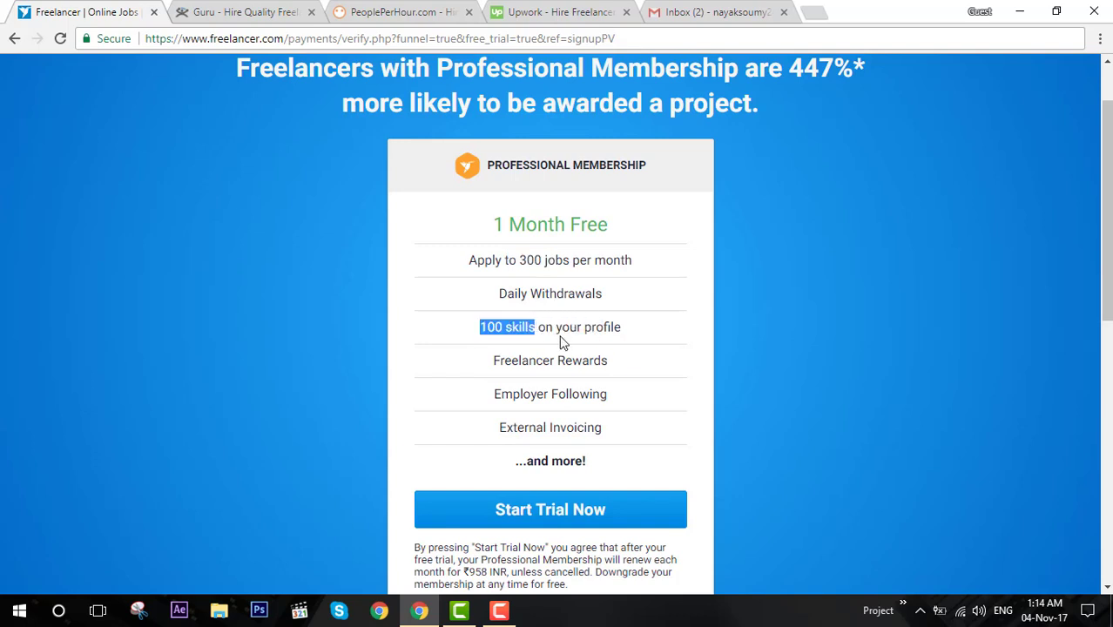
left_click(562, 342)
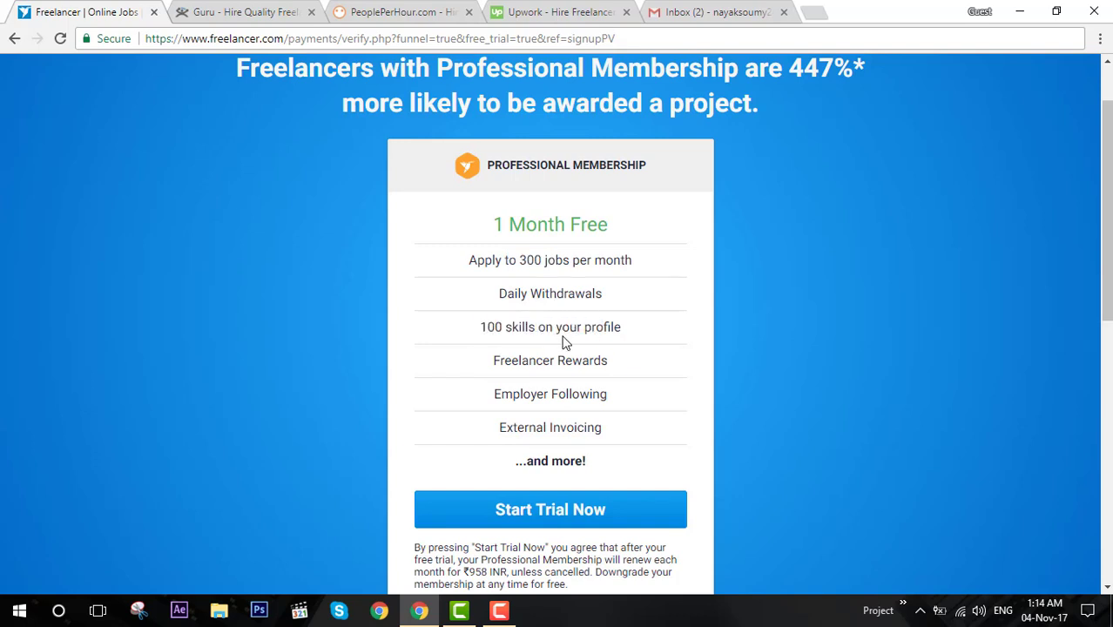
scroll(563, 342, "down", 6)
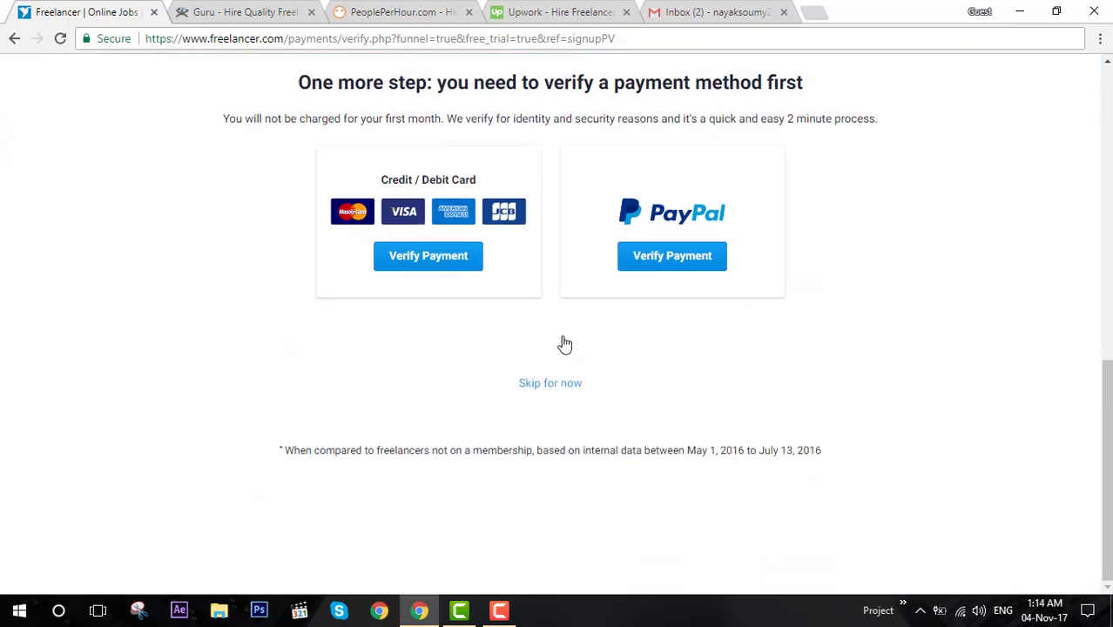
left_click(561, 387)
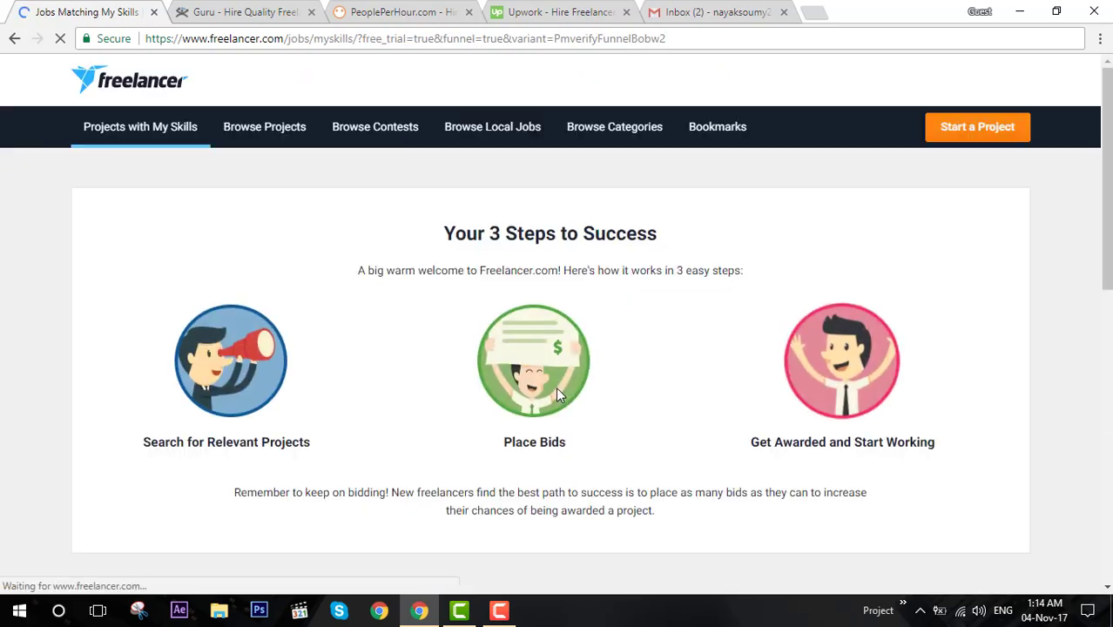
Scroll the Jobs Matching My Skills dashboard to view the Verification Required banner.
scroll(556, 386, "down", 1)
scroll(558, 392, "down", 4)
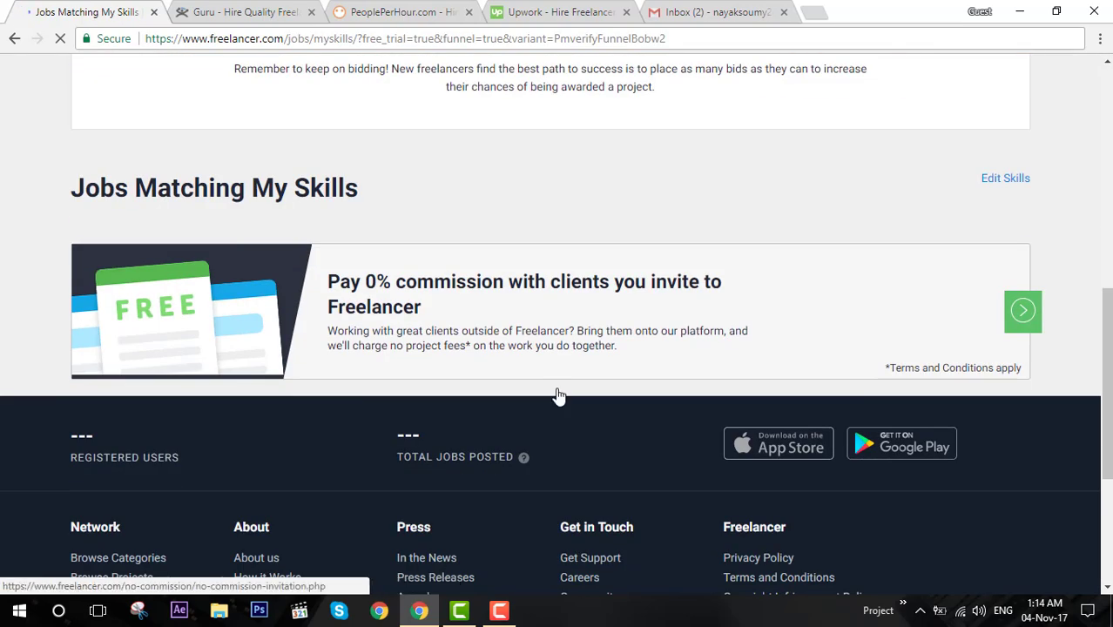
scroll(557, 394, "up", 8)
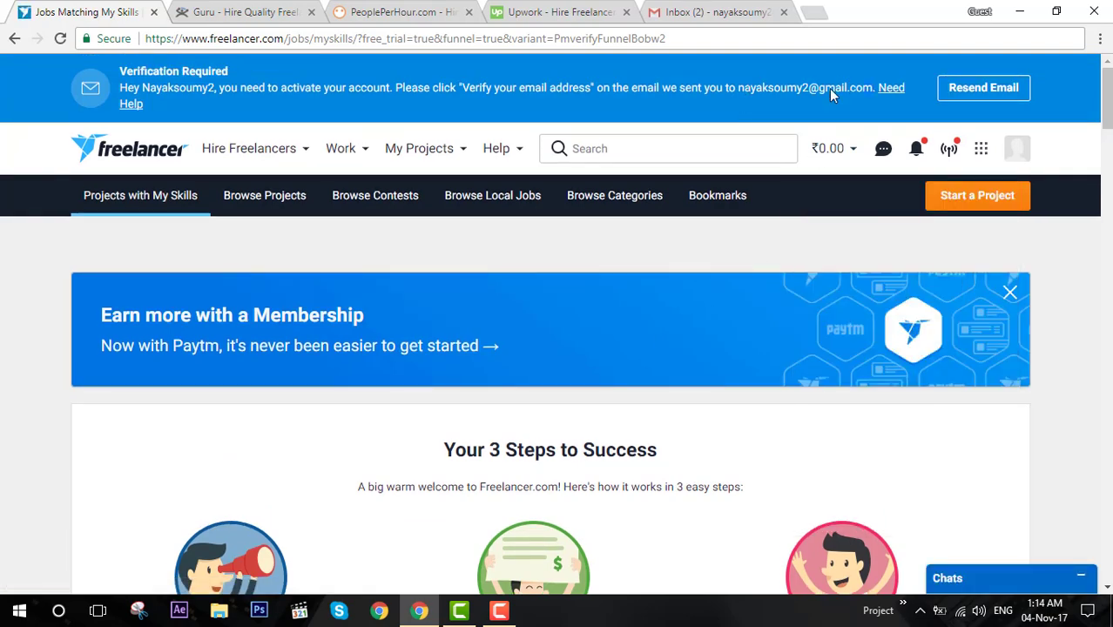
In Gmail, open the Welcome to Freelancer.com email and use its Verify Your Email link.
left_click(719, 12)
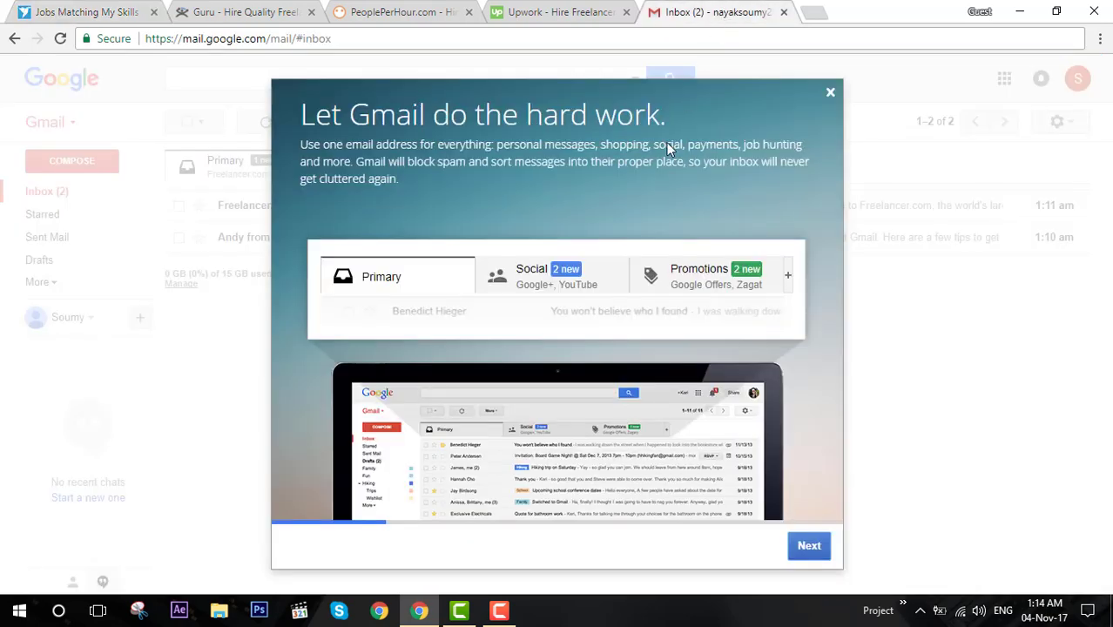
left_click(830, 94)
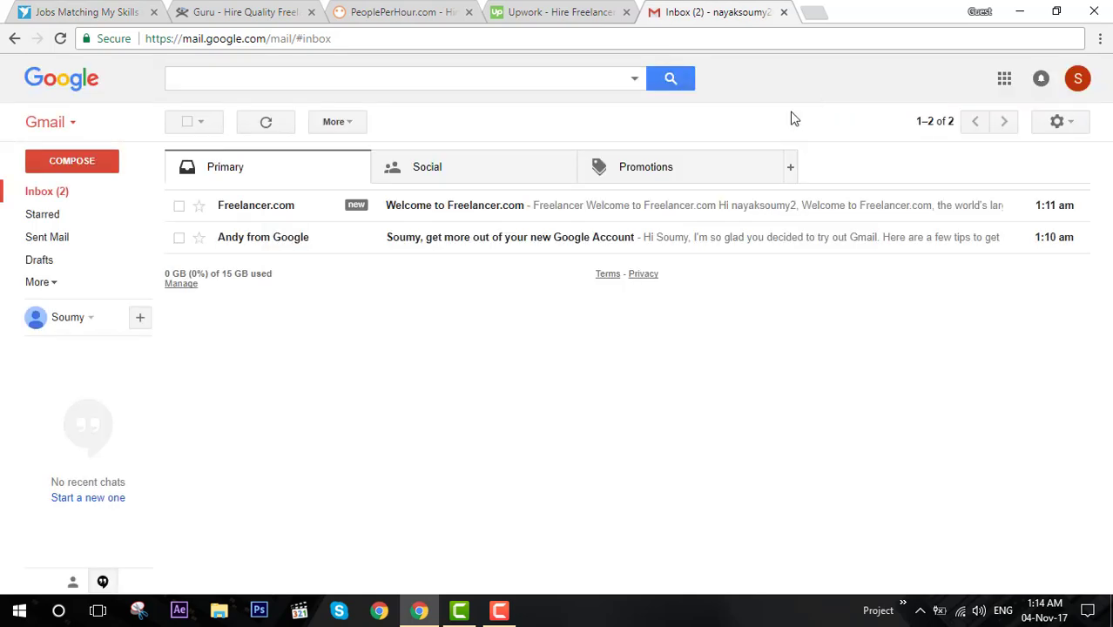
left_click(520, 218)
scroll(710, 419, "down", 3)
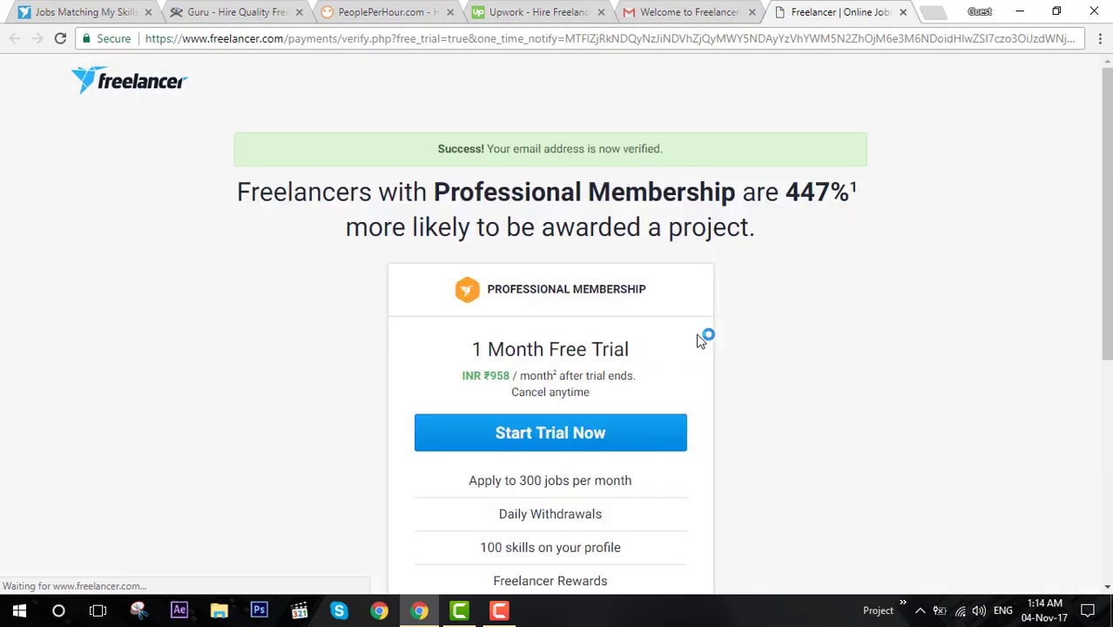
Skip the Freelancer membership trial to reach Jobs Matching My Skills with the SMS verification banner.
scroll(705, 341, "down", 5)
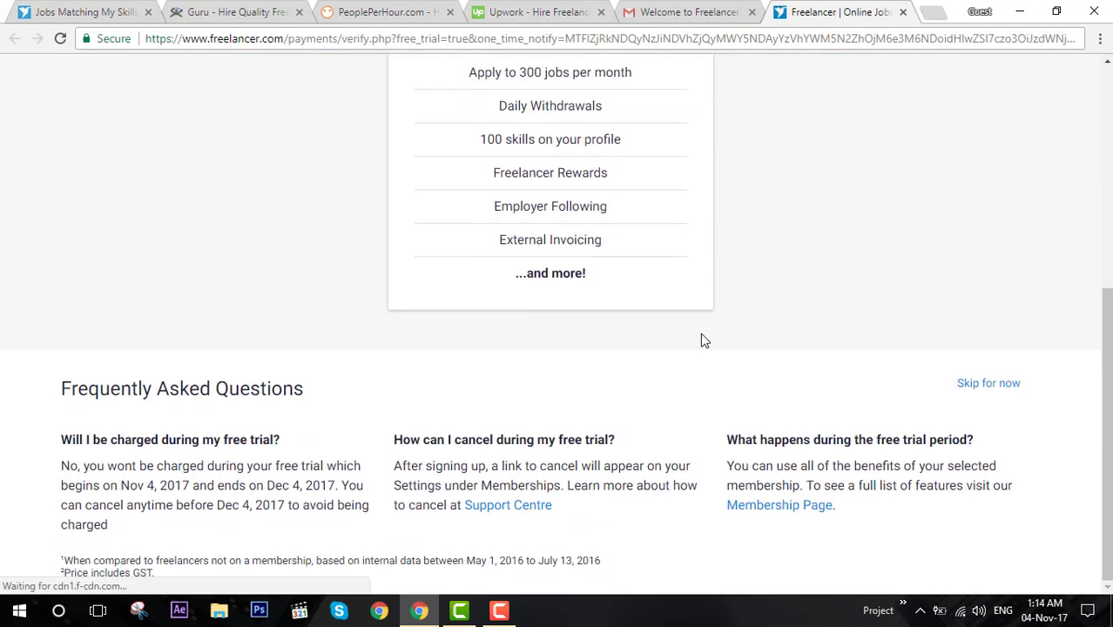
left_click(987, 387)
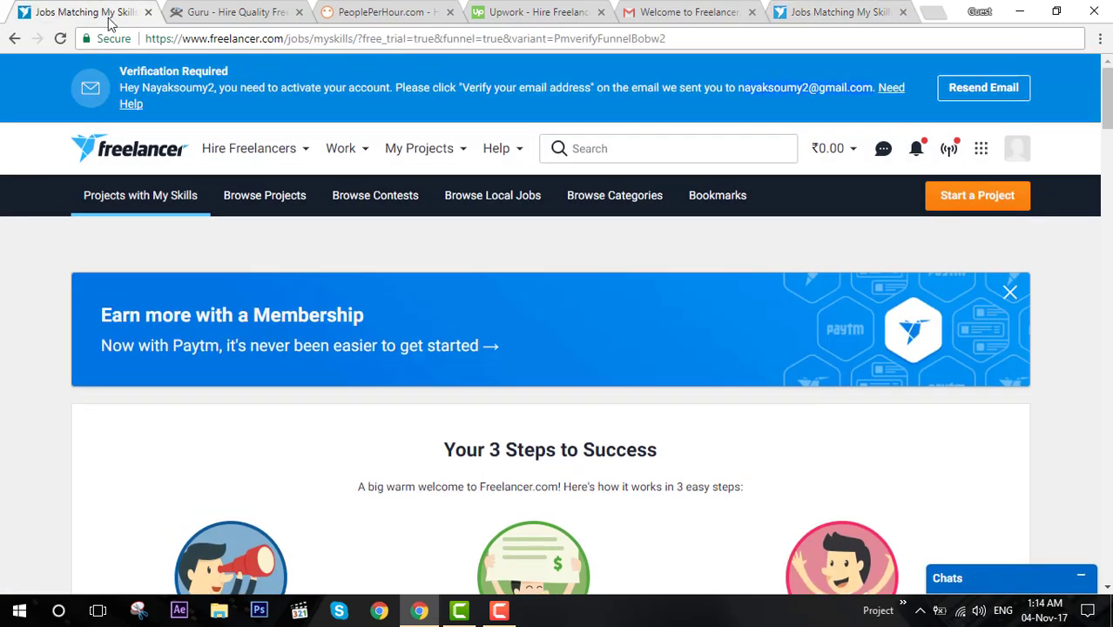
scroll(765, 271, "down", 3)
scroll(697, 236, "up", 3)
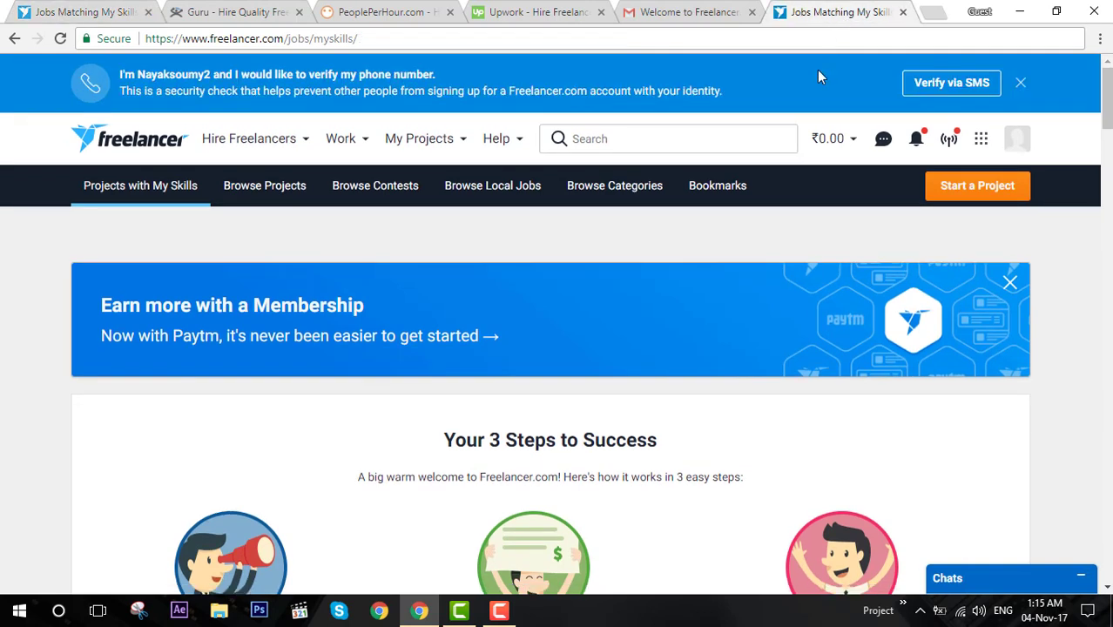
Open the Verify via SMS dialog, keeping India as the country.
left_click(949, 87)
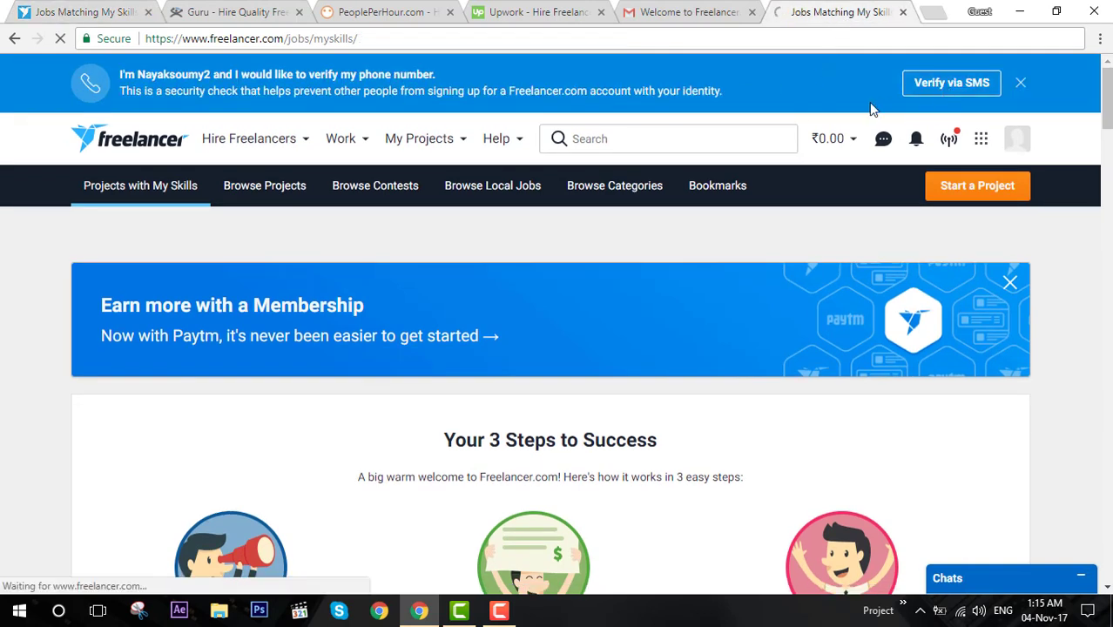
mouse_move(814, 133)
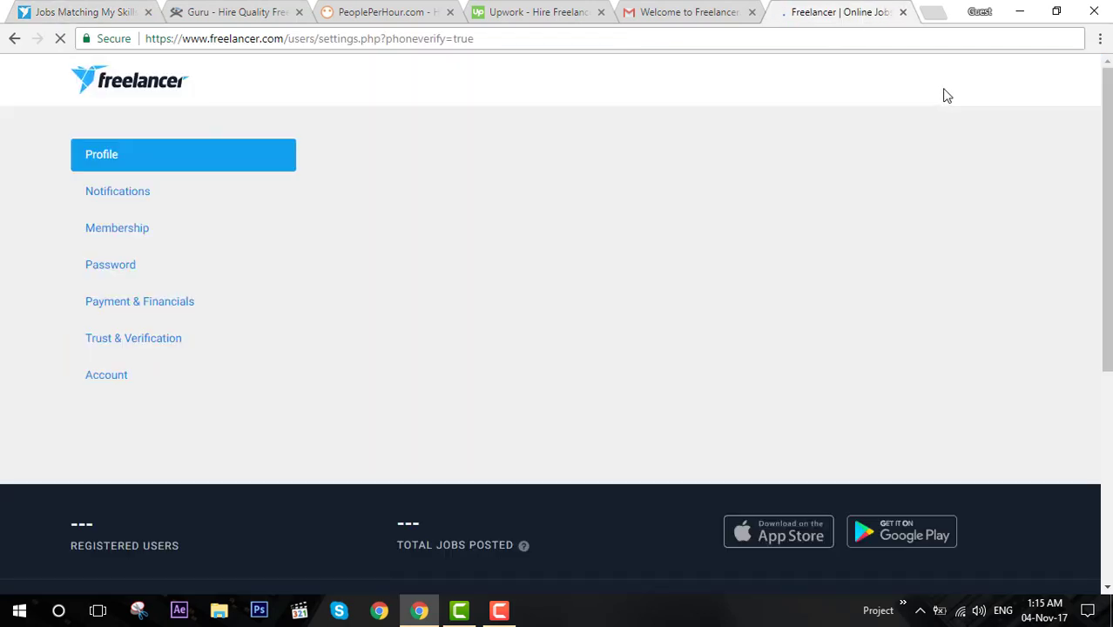
left_click(946, 87)
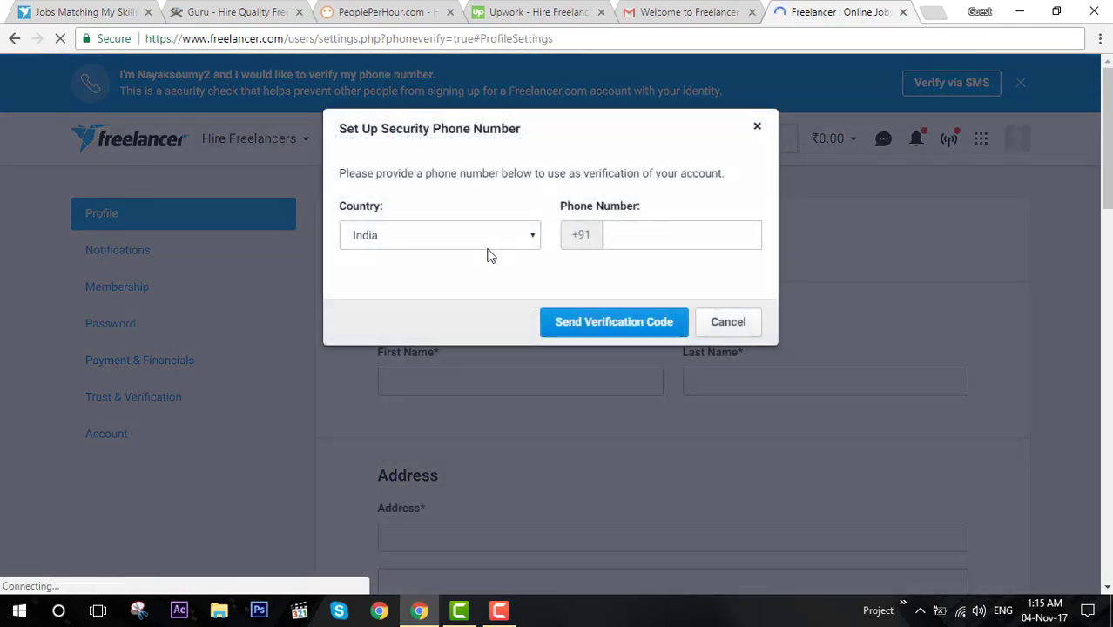
left_click(492, 238)
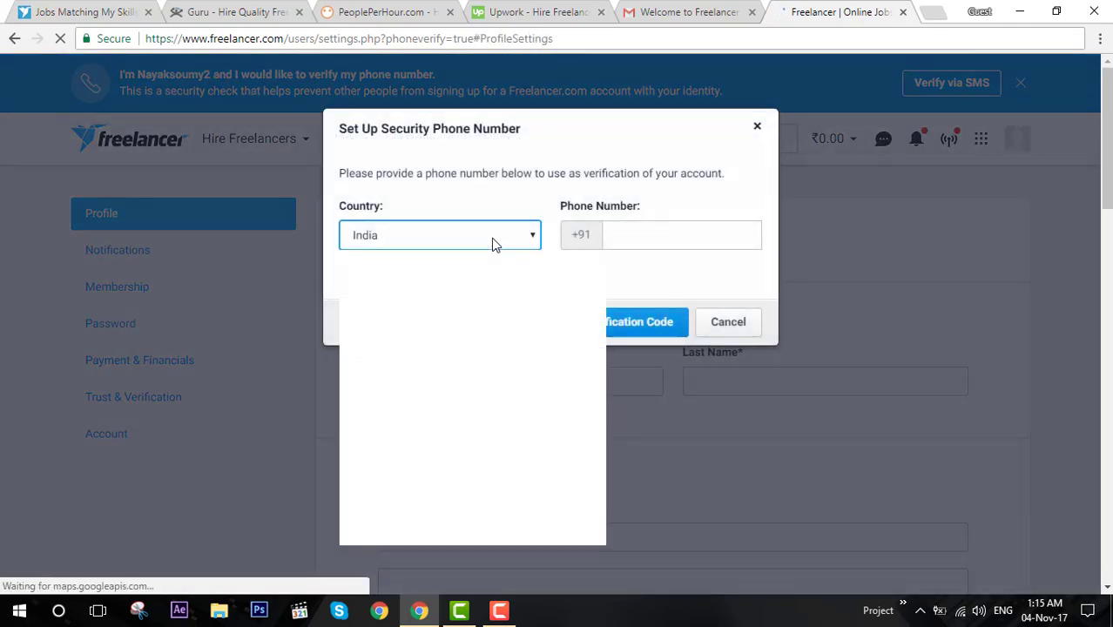
Enter the phone number, request a code, then cancel after the already-verified error.
left_click(657, 234)
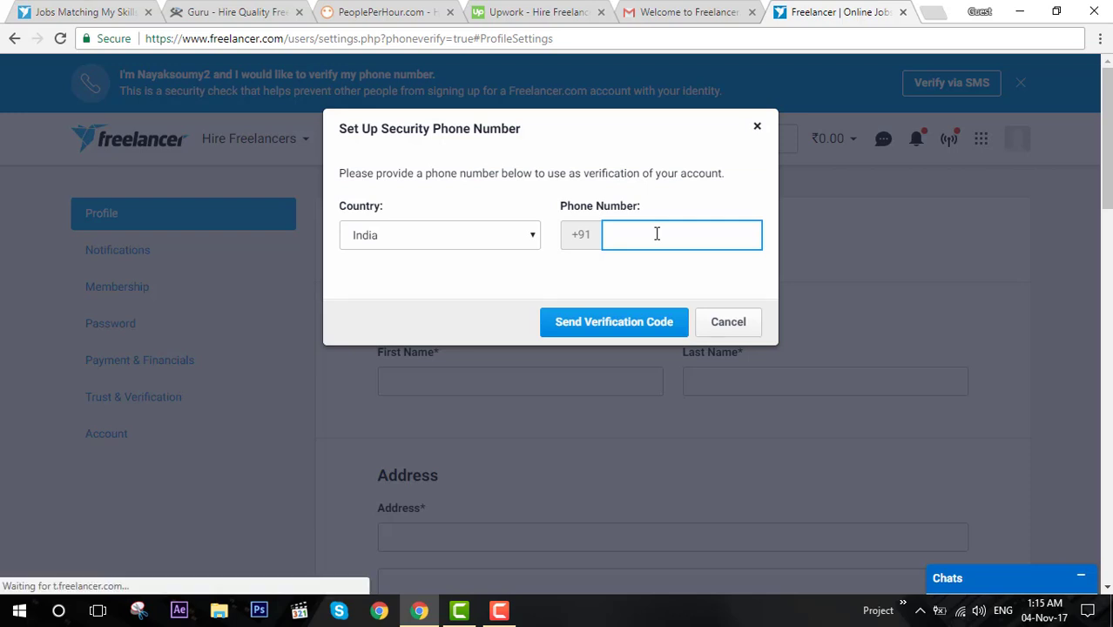
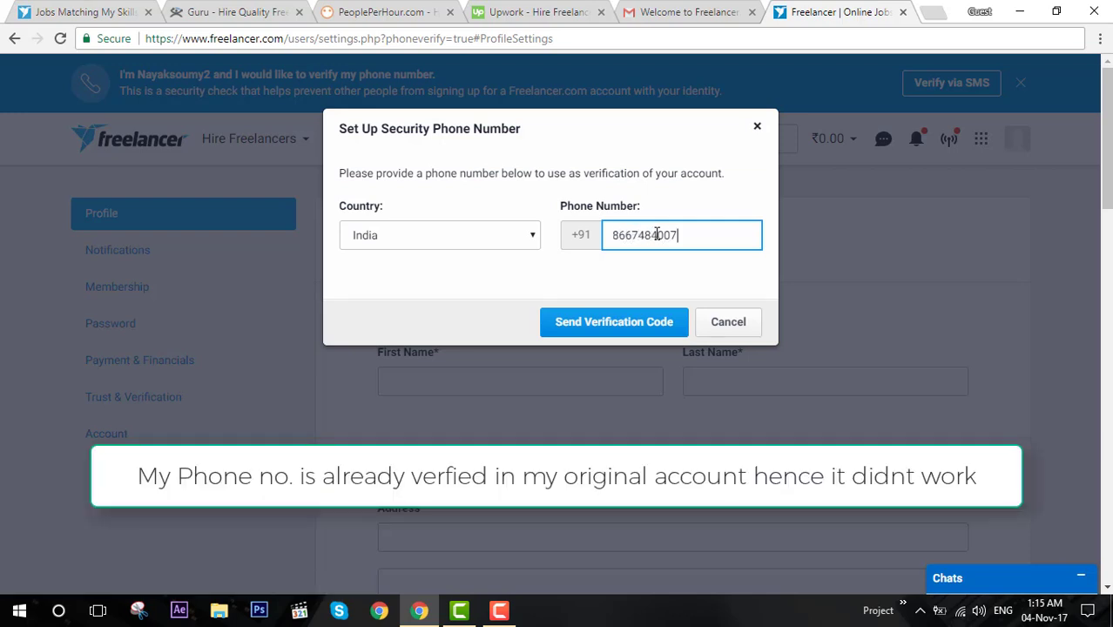
left_click(644, 316)
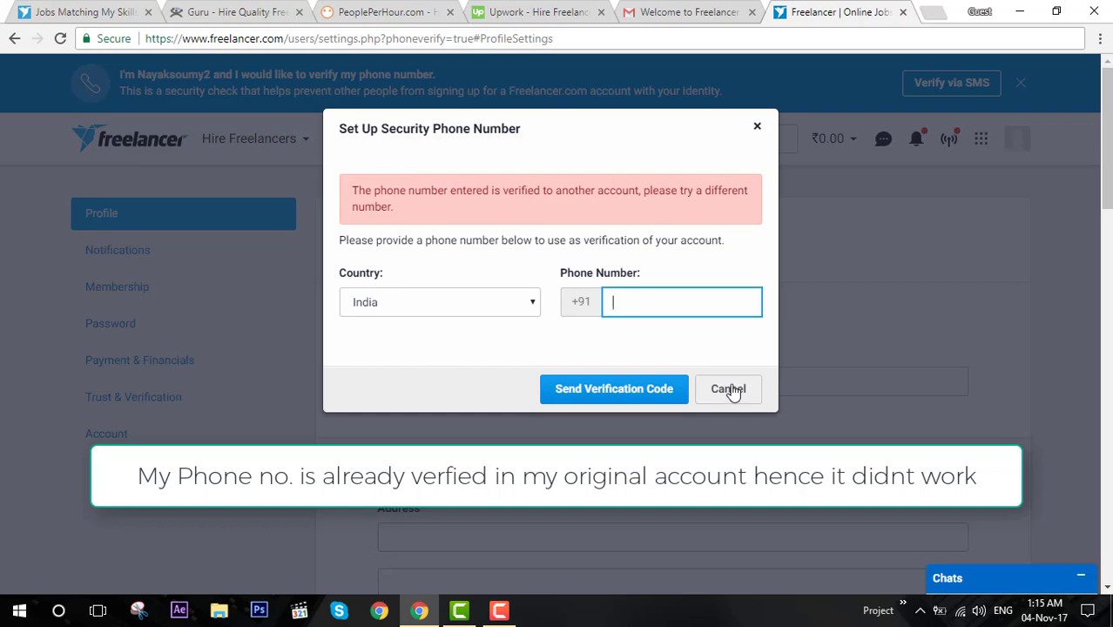
left_click(730, 389)
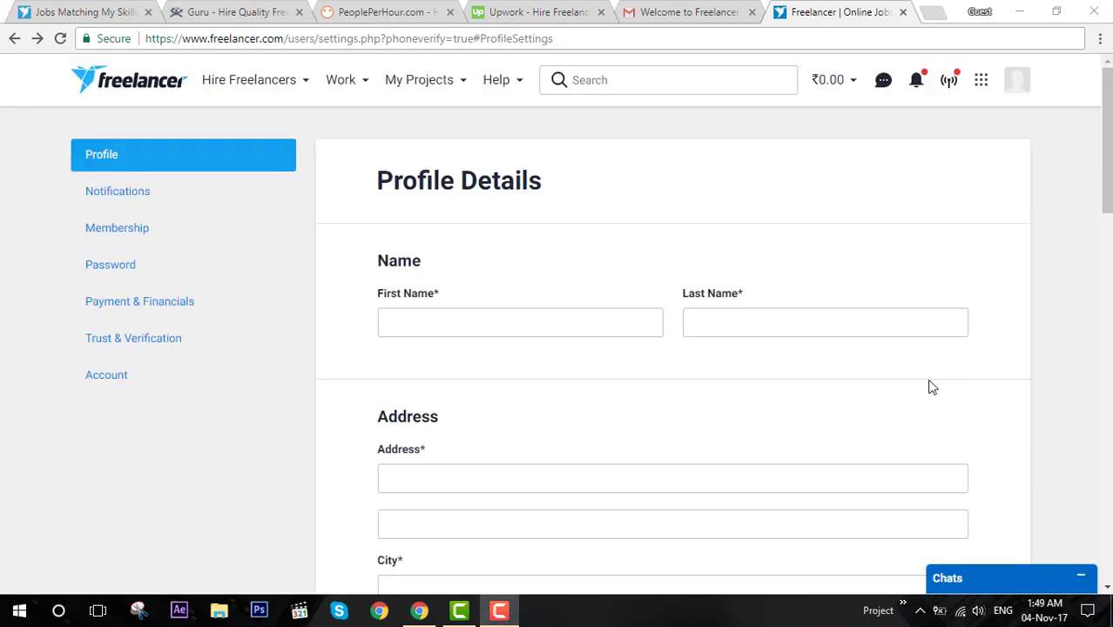
Return to the Freelancer dashboard and open your public profile from the avatar's account panel.
left_click(114, 94)
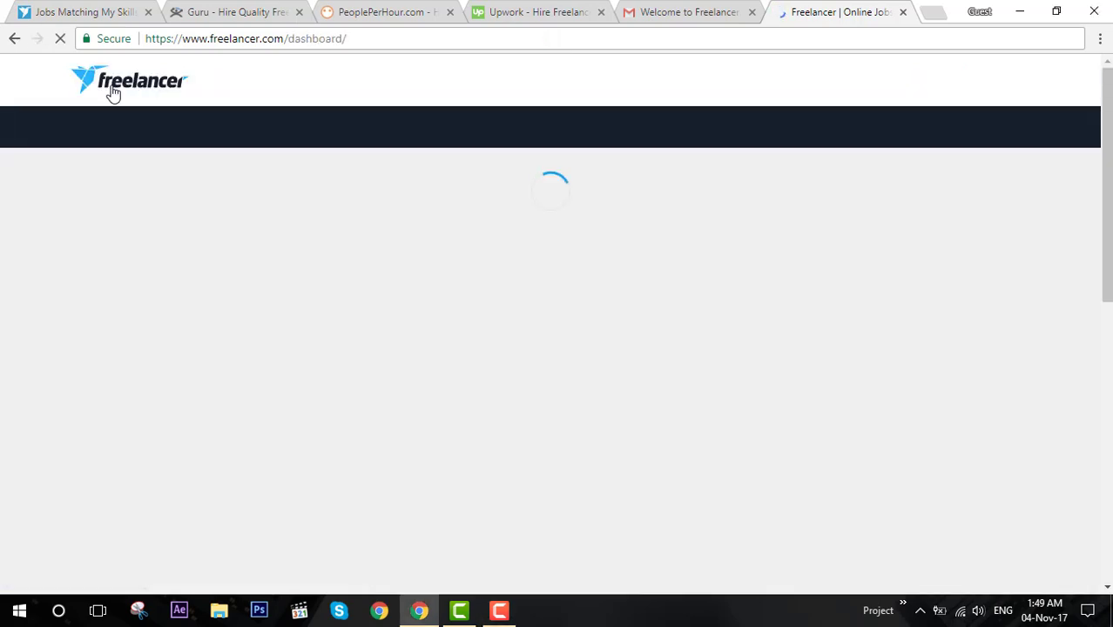
mouse_move(303, 41)
left_mouse_down()
mouse_move(359, 41)
mouse_move(297, 40)
left_mouse_up()
left_click(359, 41)
left_click(371, 43)
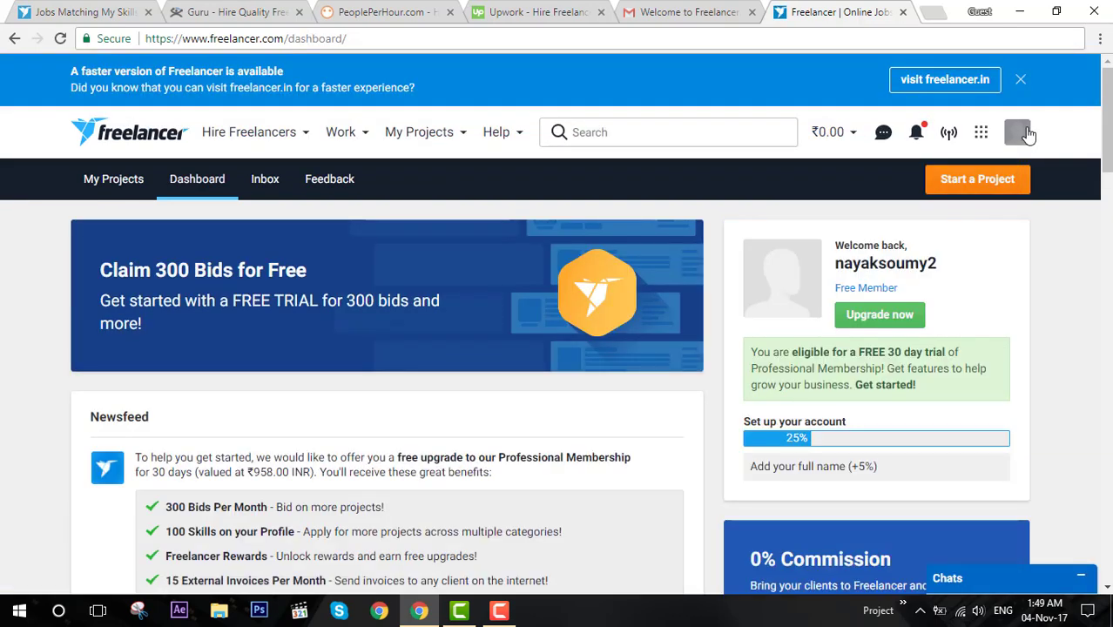
left_click(1024, 133)
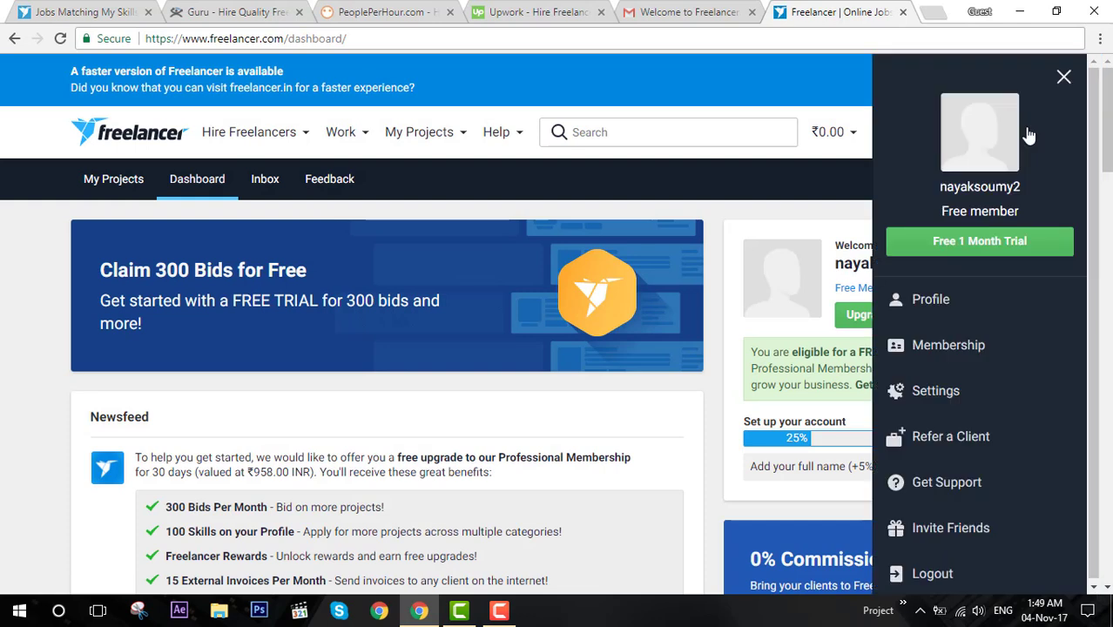
left_click(980, 155)
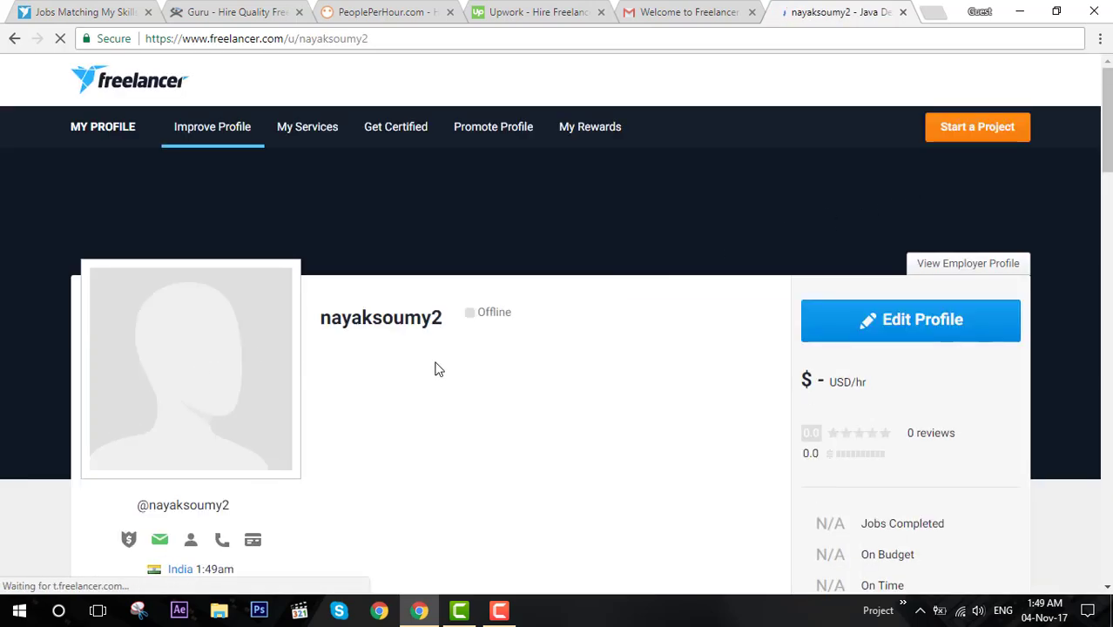
Scroll the profile showing the verified email and Java, Website Design, Graphic Design skills.
scroll(438, 369, "down", 2)
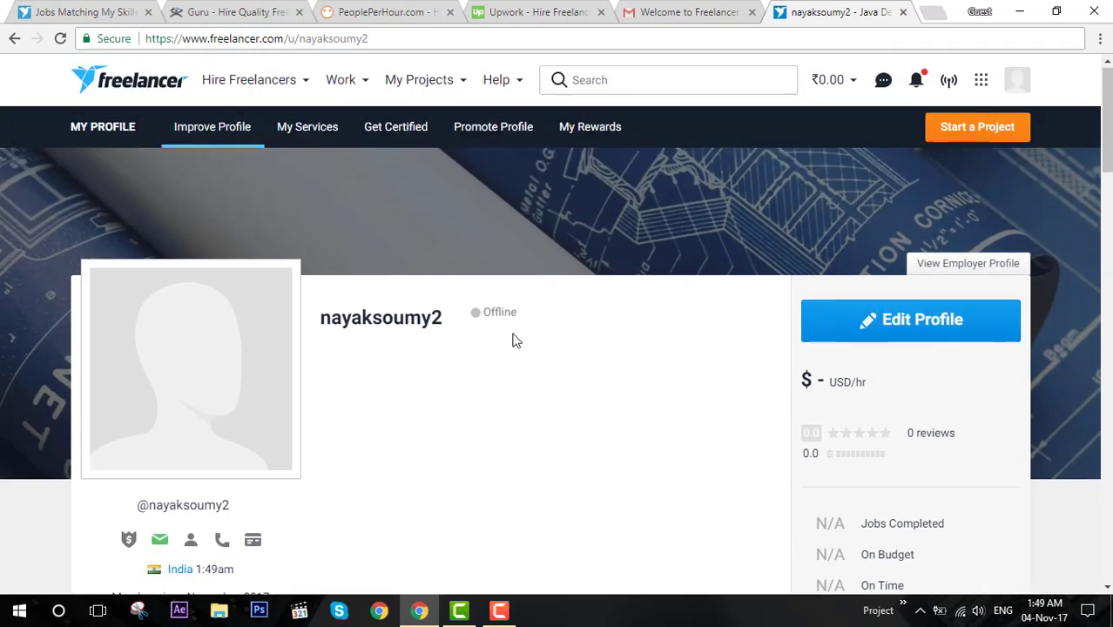
scroll(514, 339, "down", 3)
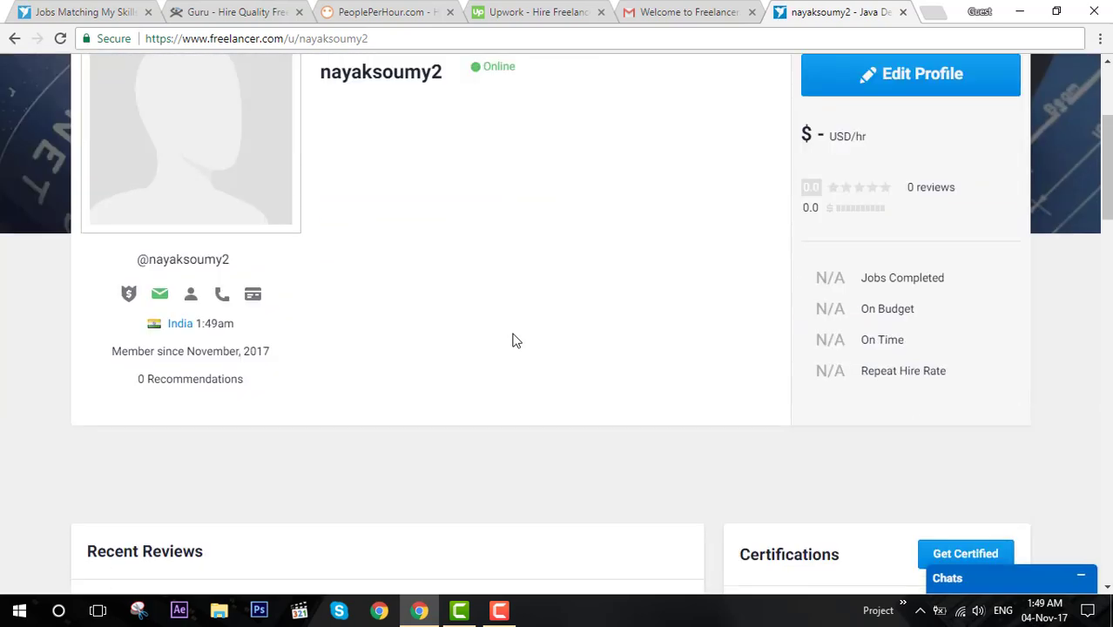
scroll(515, 338, "up", 3)
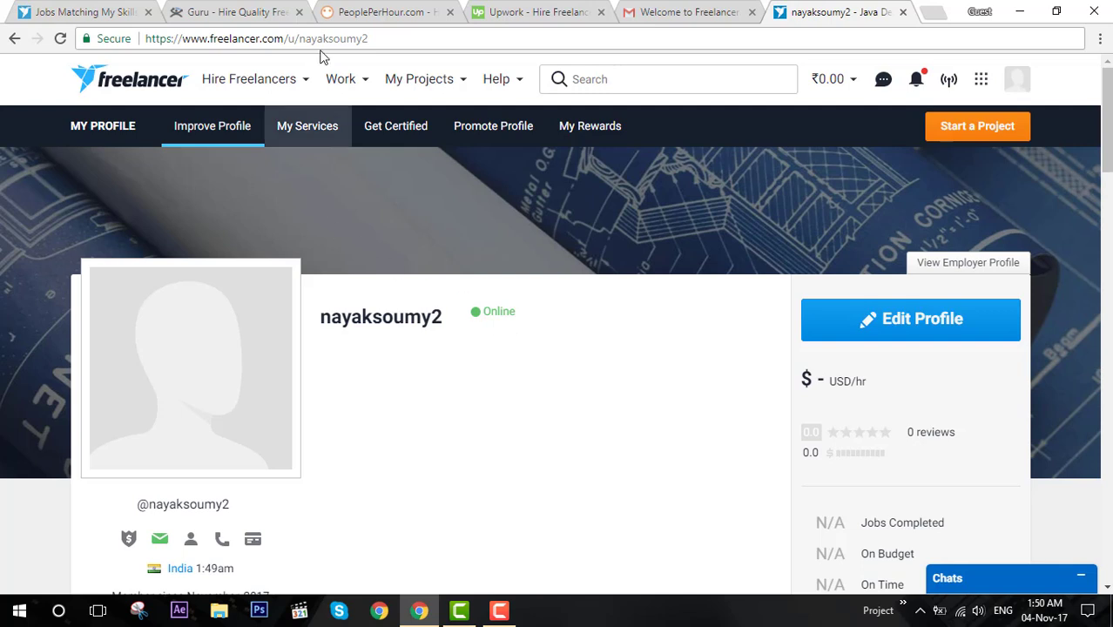
Select the username part at the end of the profile's web address.
left_click(423, 40)
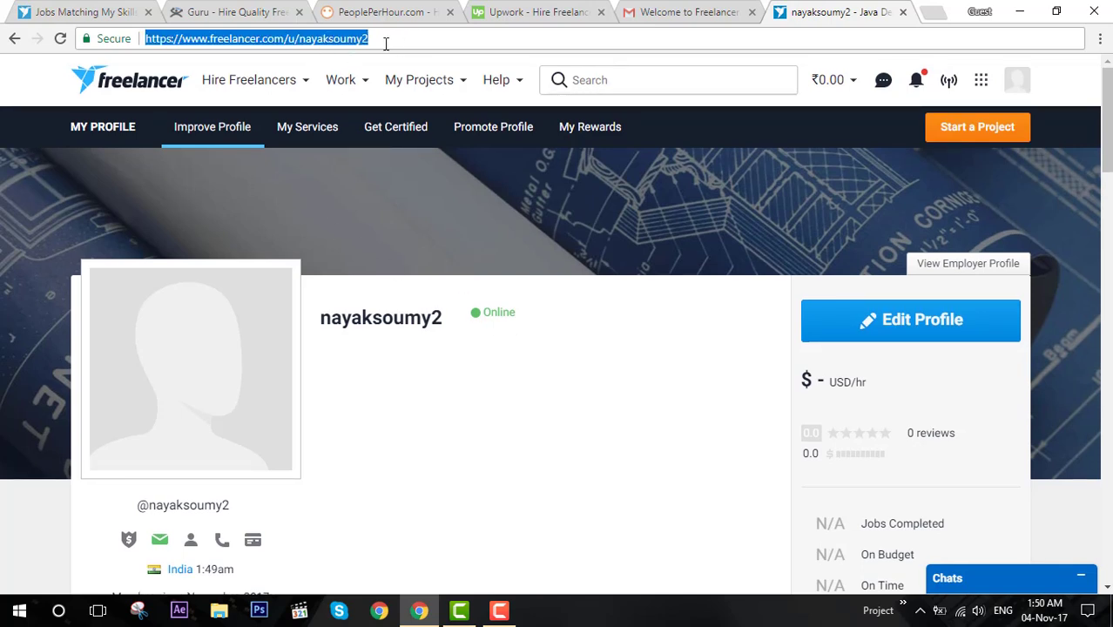
left_click(299, 40)
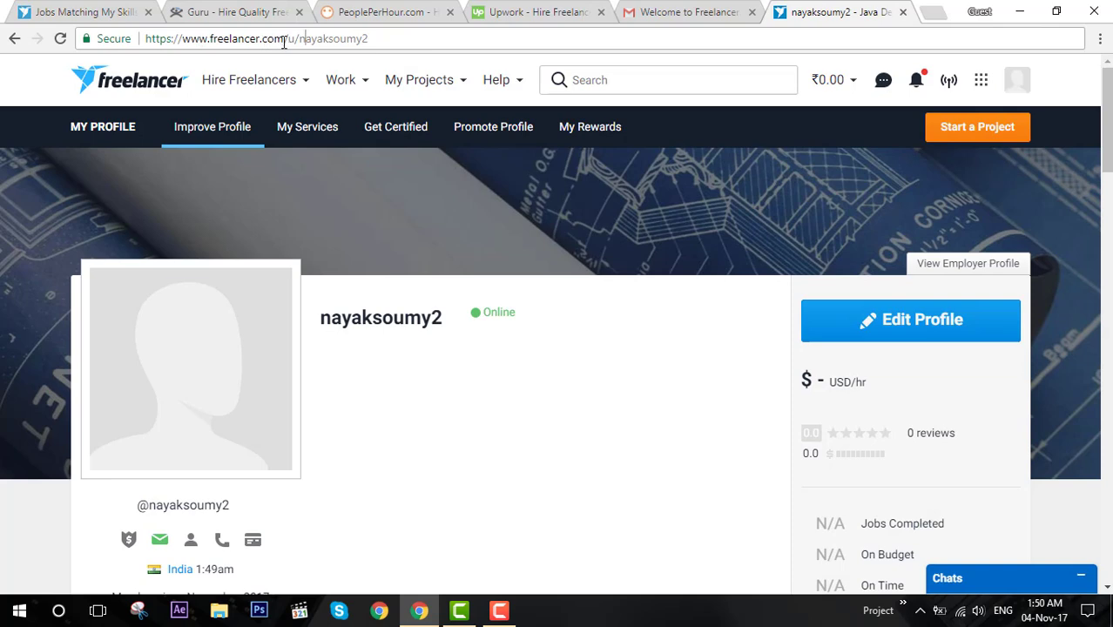
left_click_drag(300, 40, 387, 42)
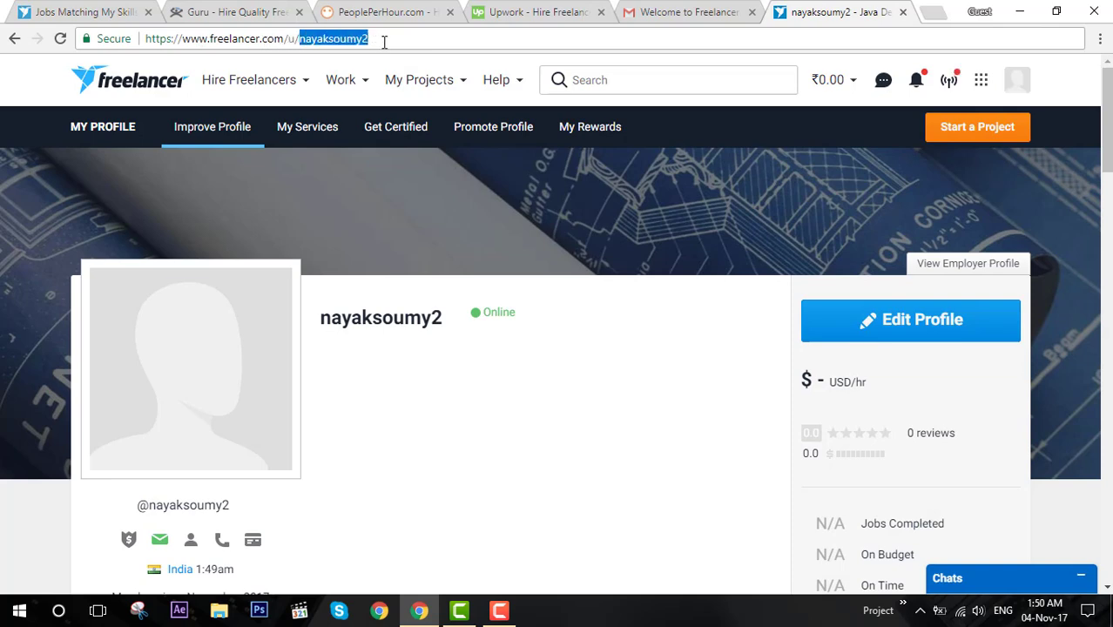
left_click(393, 41)
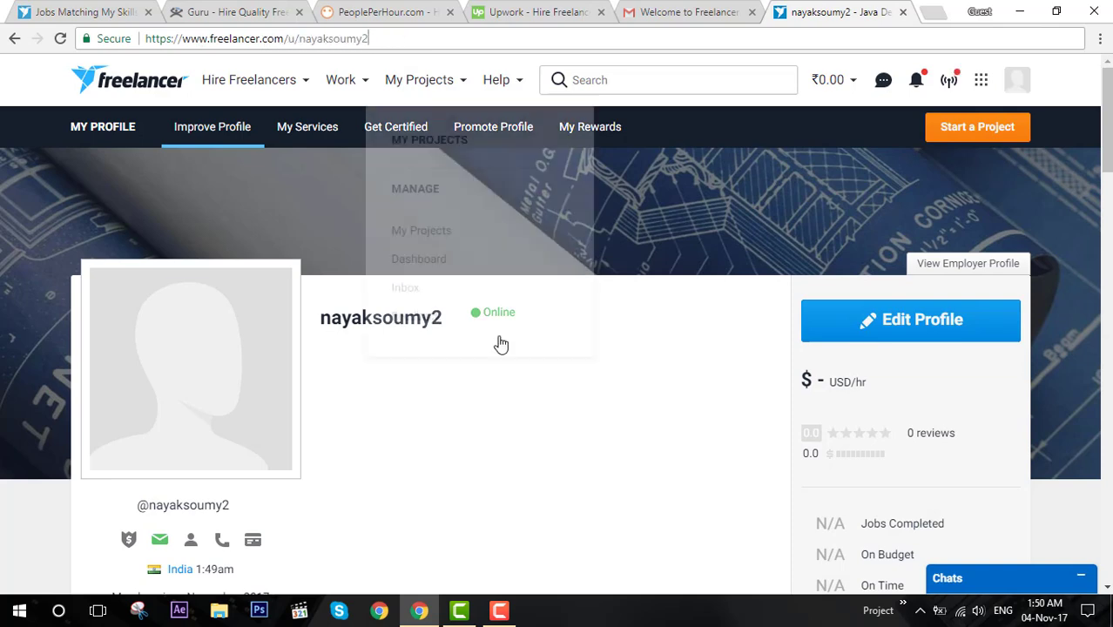
scroll(517, 362, "down", 8)
scroll(521, 364, "up", 6)
scroll(523, 364, "up", 1)
scroll(522, 364, "down", 10)
scroll(522, 364, "up", 10)
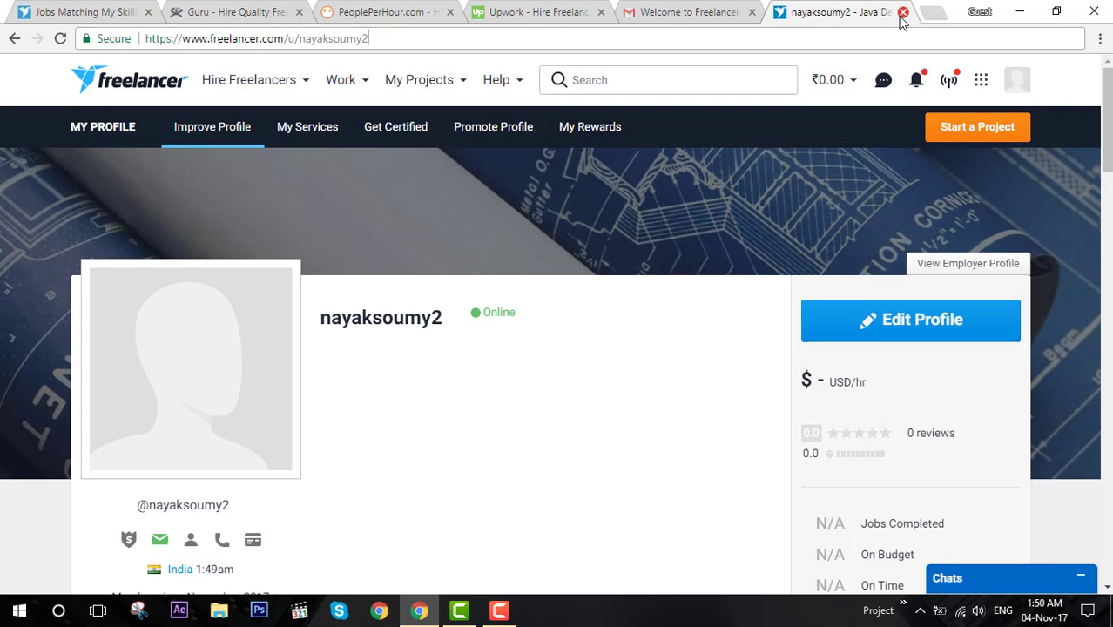
Close both Freelancer tabs and start creating an Upwork account.
left_click(902, 12)
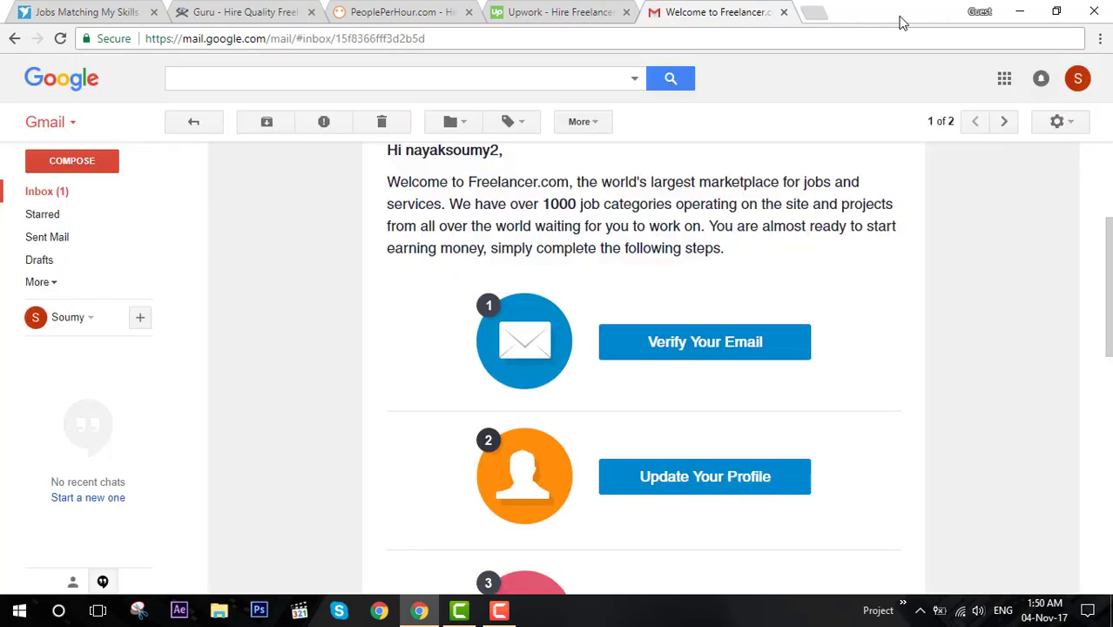
left_click(153, 12)
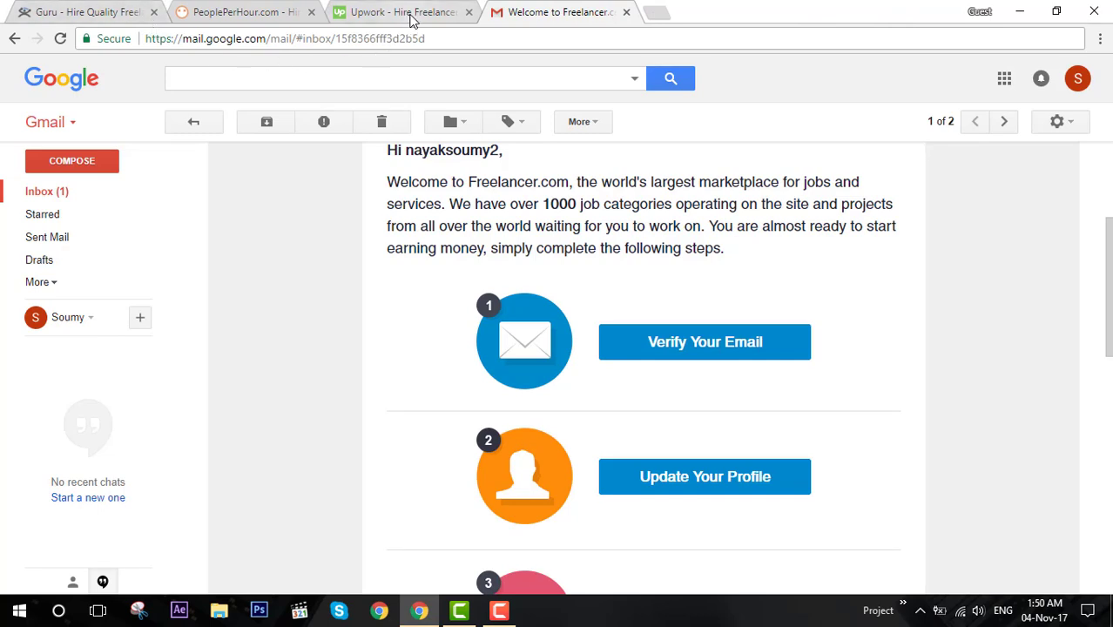
left_click(408, 12)
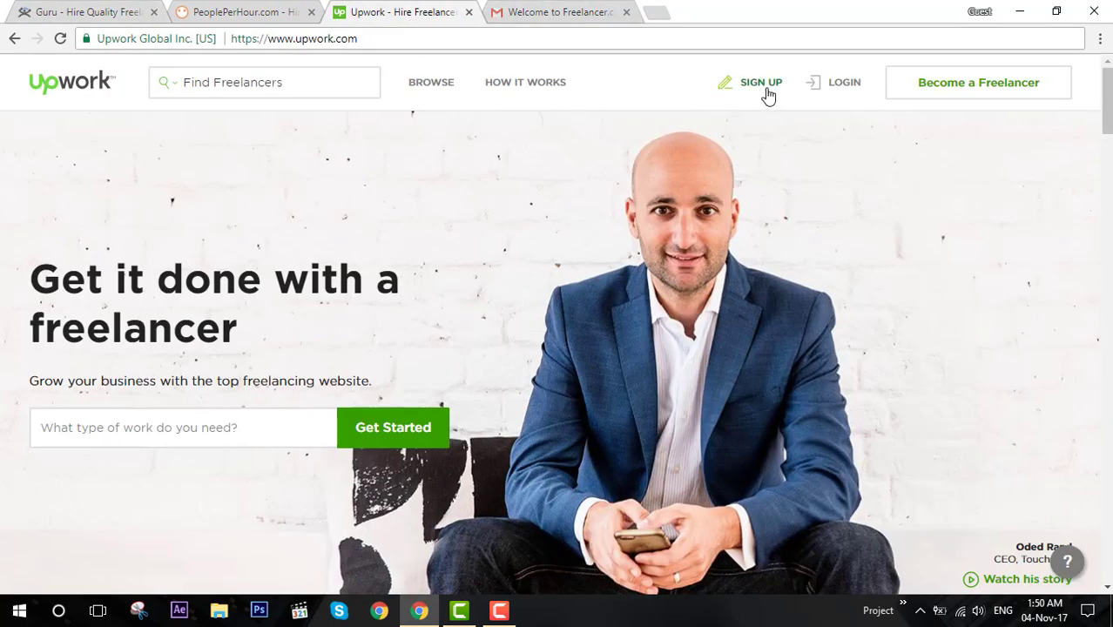
left_click(766, 92)
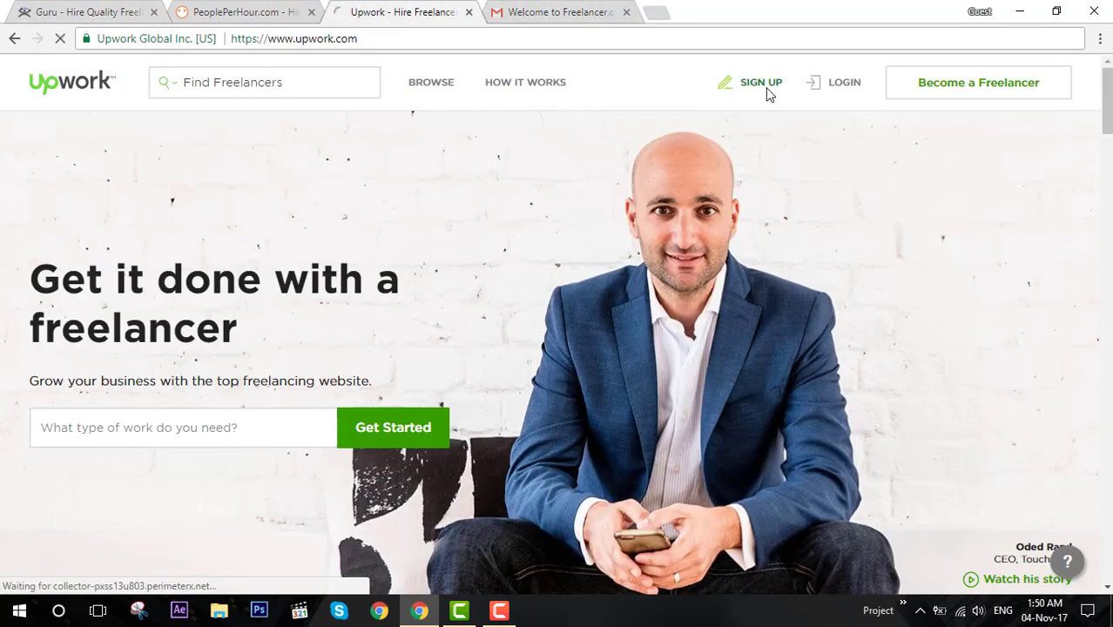
Copy the Google account's e-mail address from the Gmail account details.
left_click(541, 20)
left_click(1076, 79)
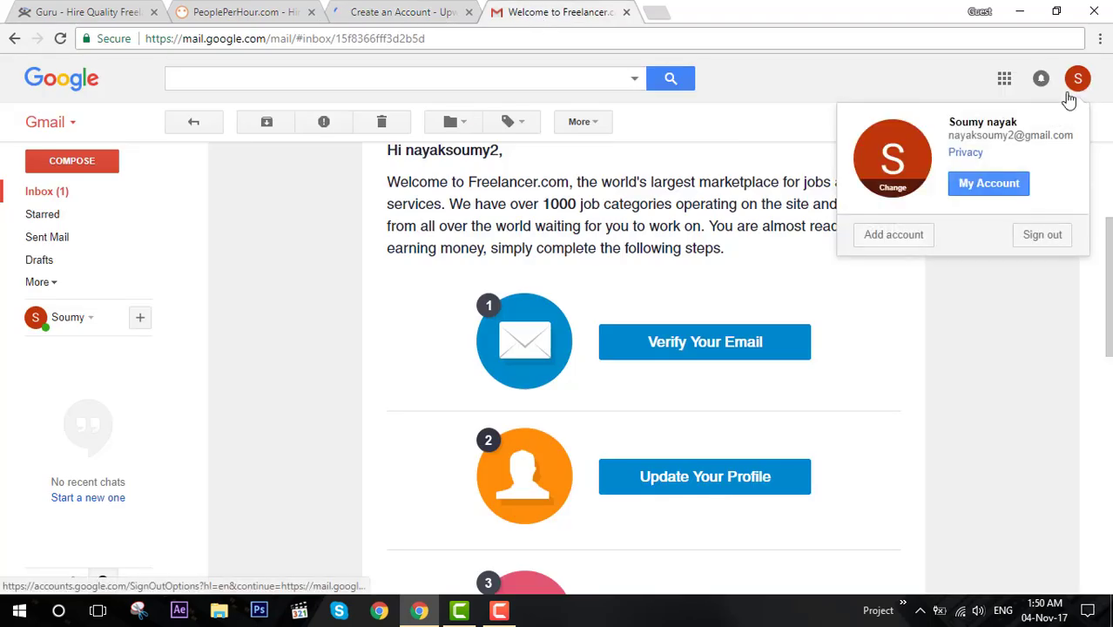
mouse_move(1074, 135)
left_mouse_down()
mouse_move(951, 142)
mouse_move(1063, 140)
left_mouse_up()
right_click(1062, 141)
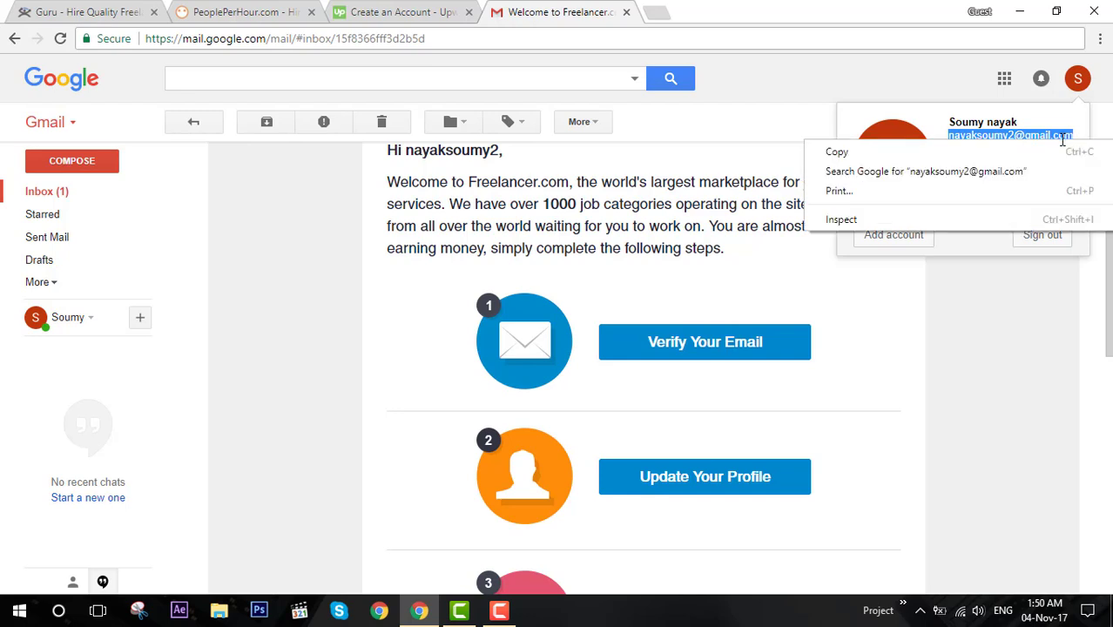
left_click(1064, 153)
Enter the first and last name, paste the Gmail address, and submit the Sign Up form.
left_click(453, 12)
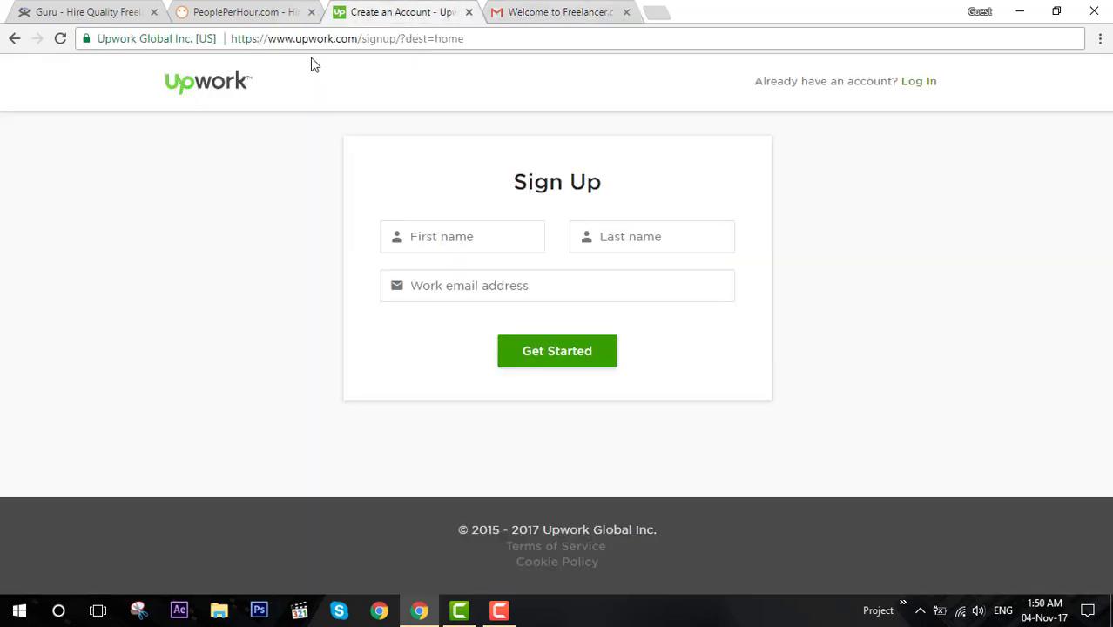
left_click(490, 241)
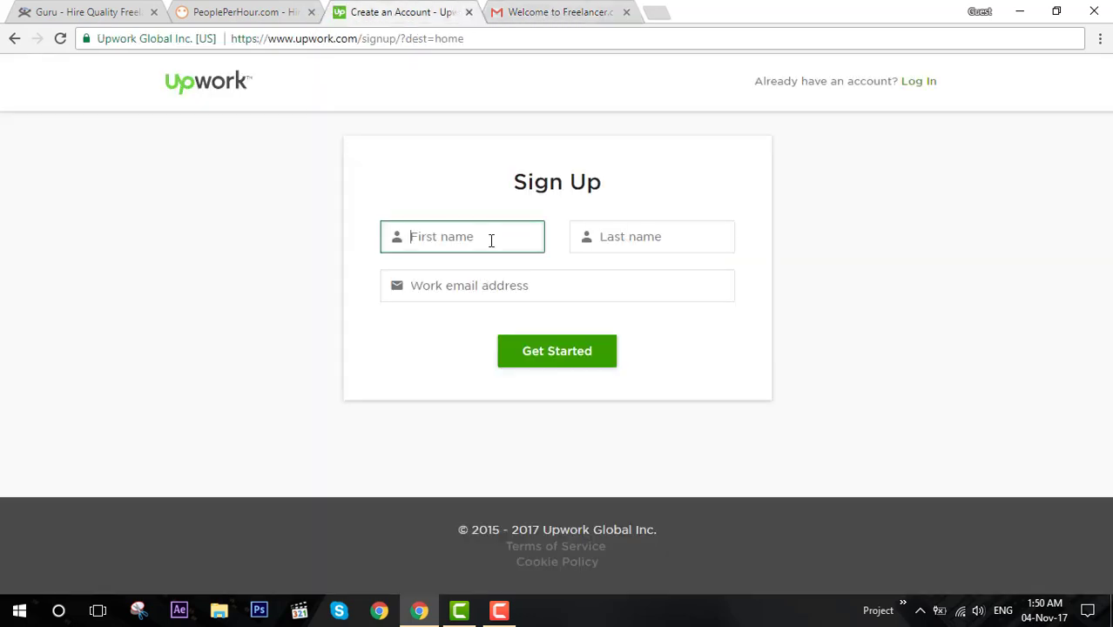
key("Tab")
key("Tab")
key("ctrl+v")
left_click(551, 350)
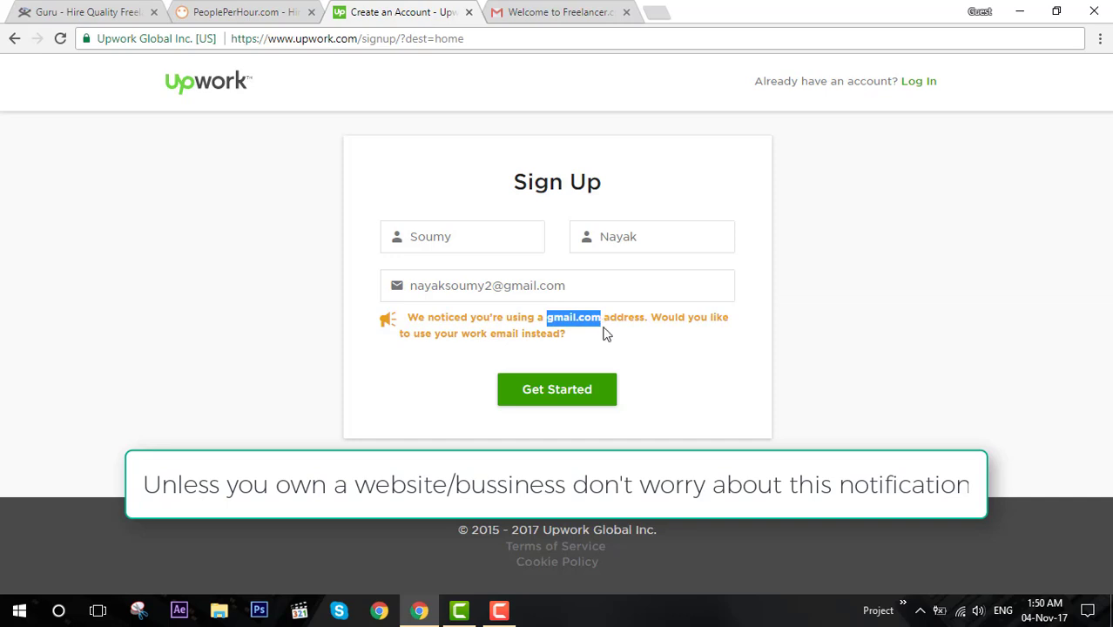
left_click_drag(610, 340, 409, 324)
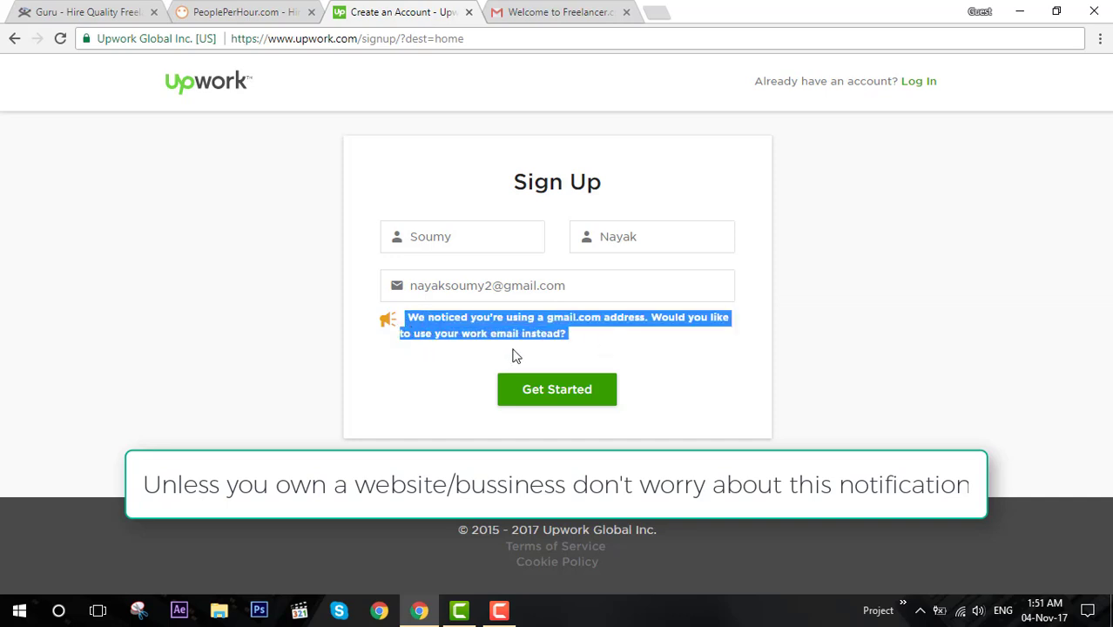
left_click(580, 332)
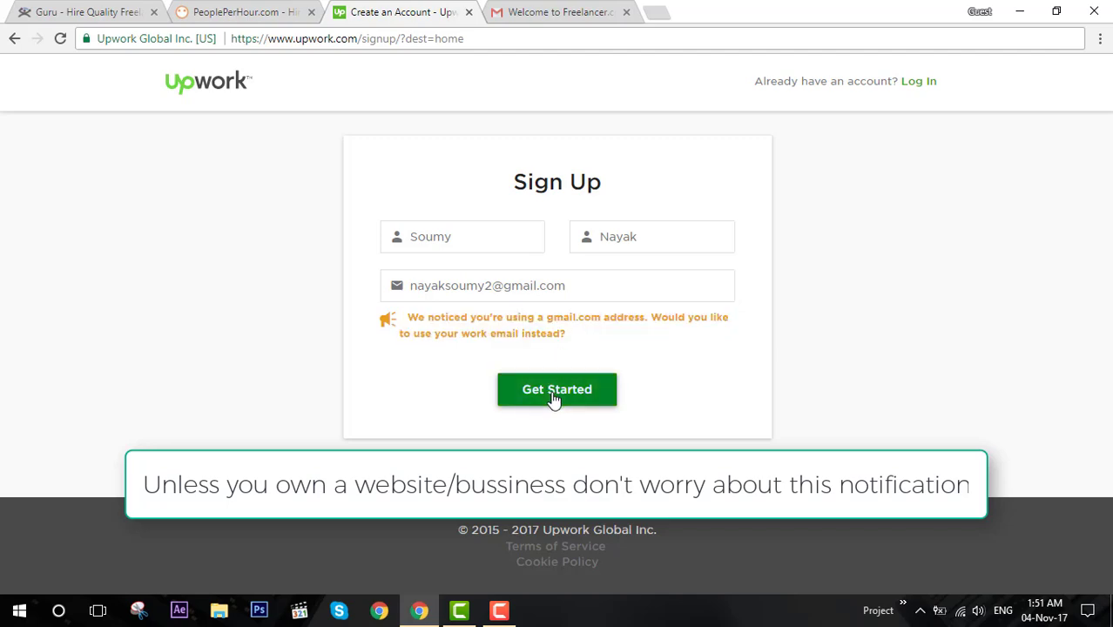
Submit the name and e-mail to continue the Upwork sign-up.
left_click(87, 11)
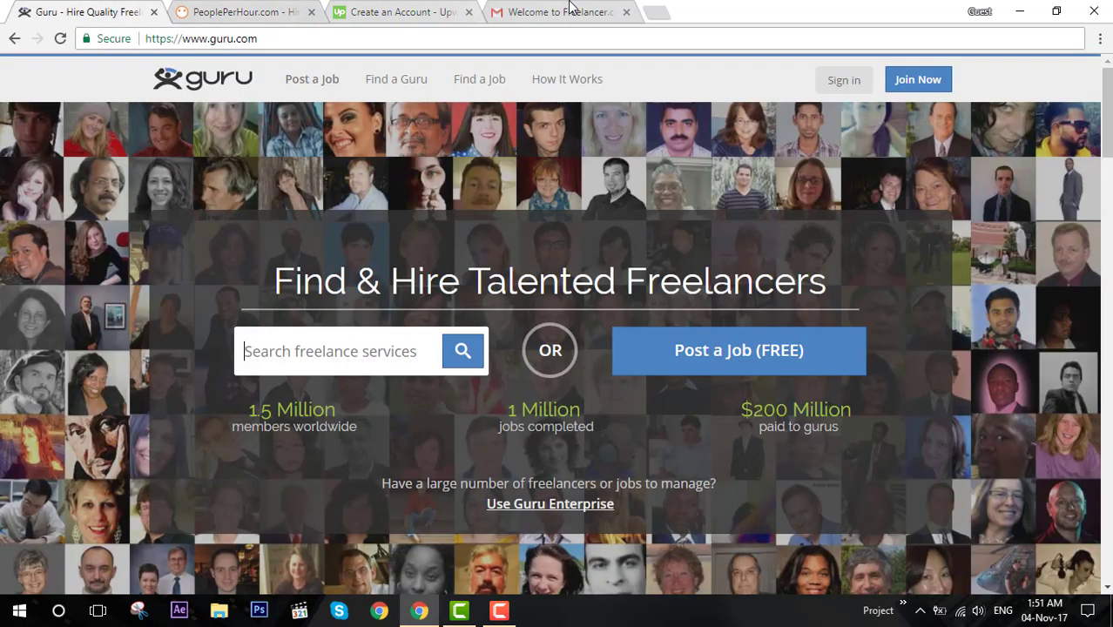
left_click(440, 12)
left_click(557, 389)
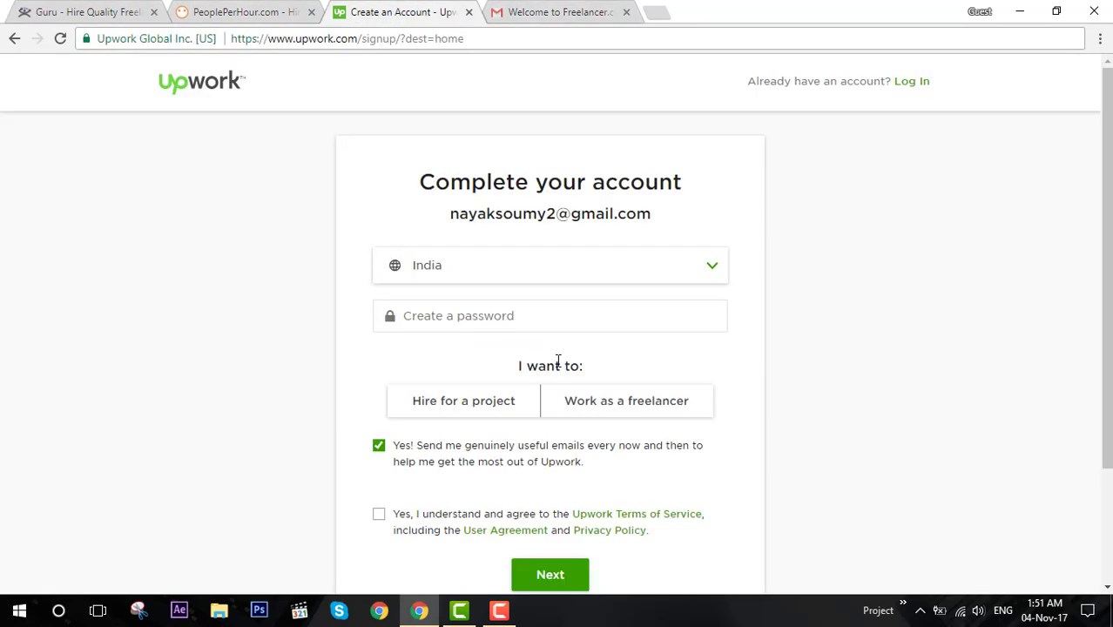
Keep India as the country and enter an account password.
left_click(547, 316)
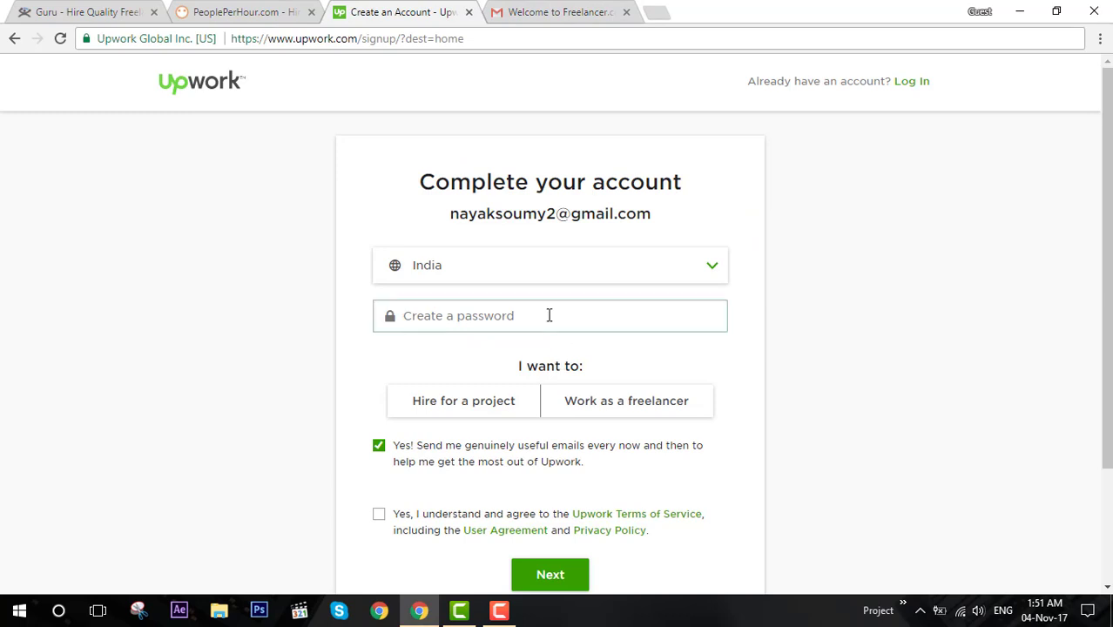
left_click(606, 277)
left_click(757, 275)
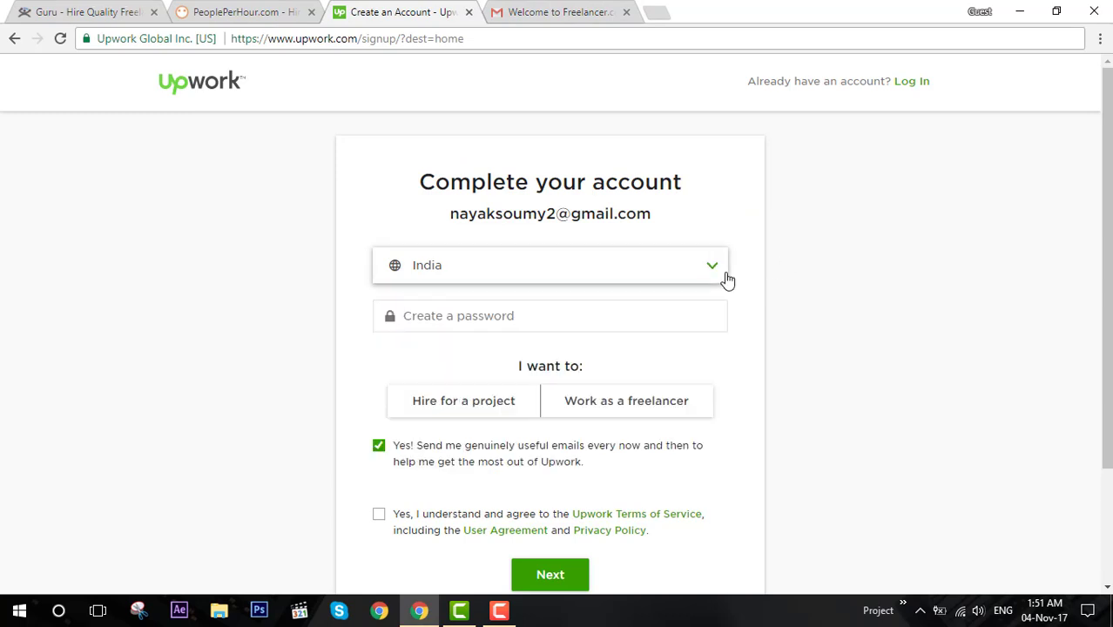
left_click(584, 319)
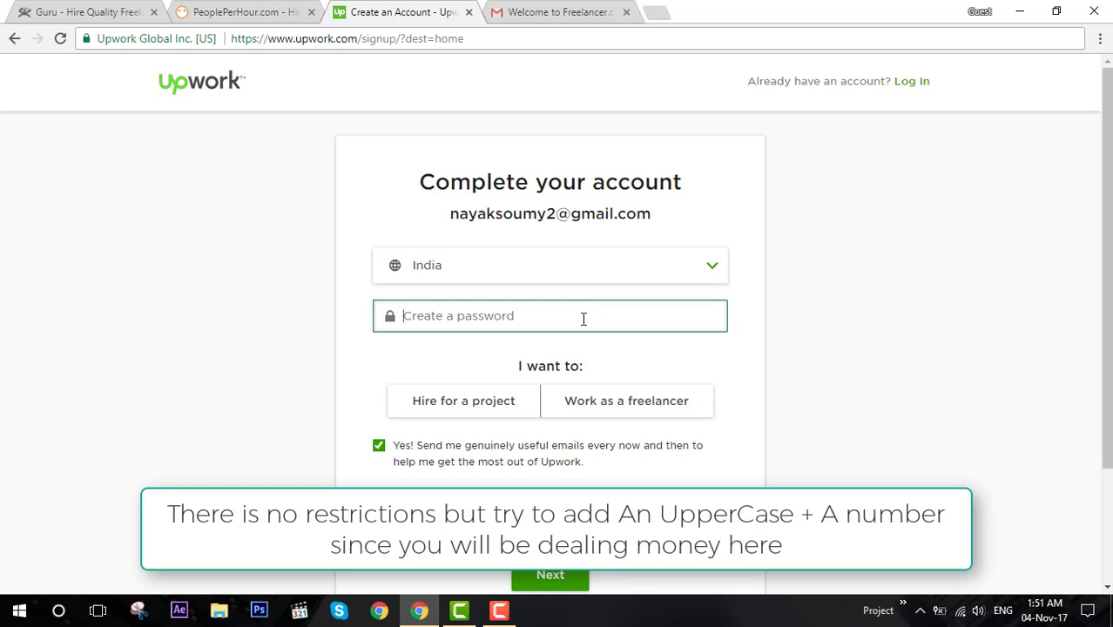
type("S")
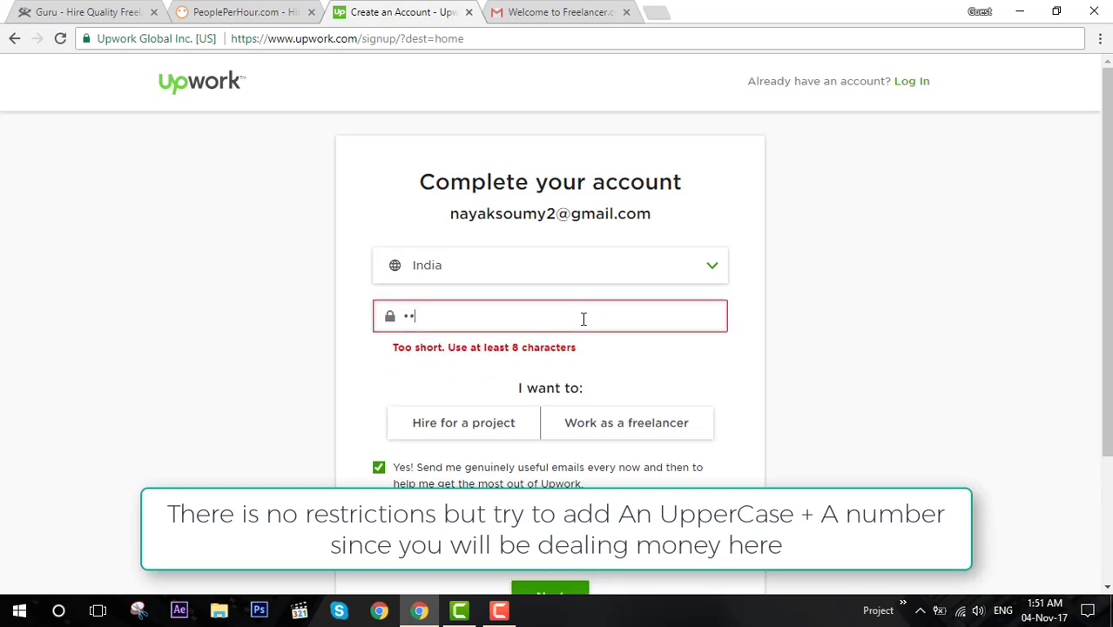
type("1")
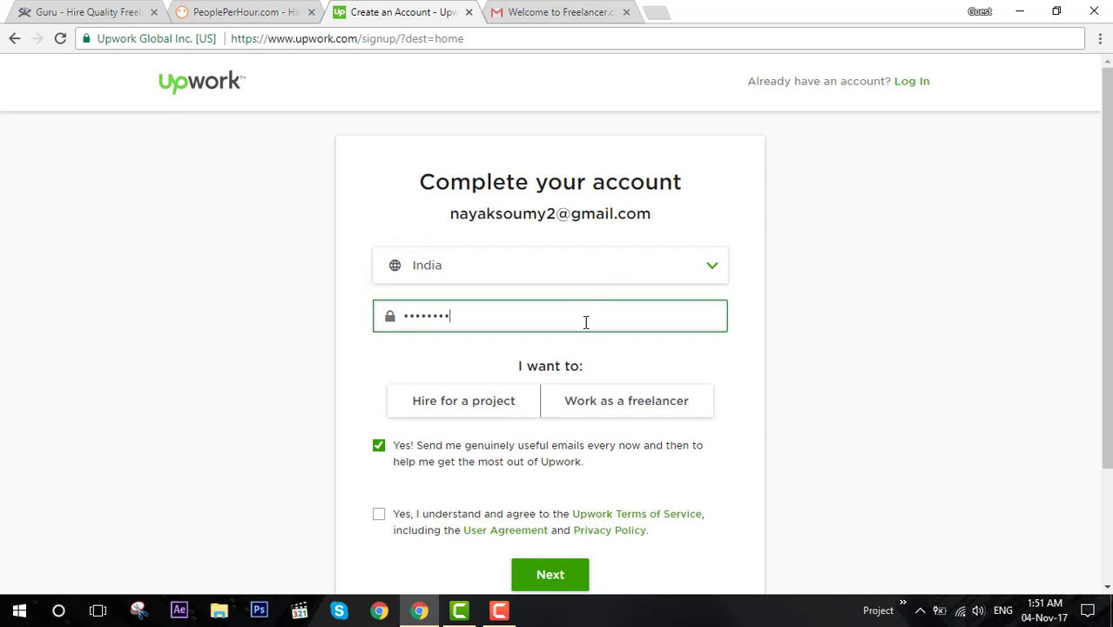
Choose Work as a freelancer and type a username.
left_click(643, 410)
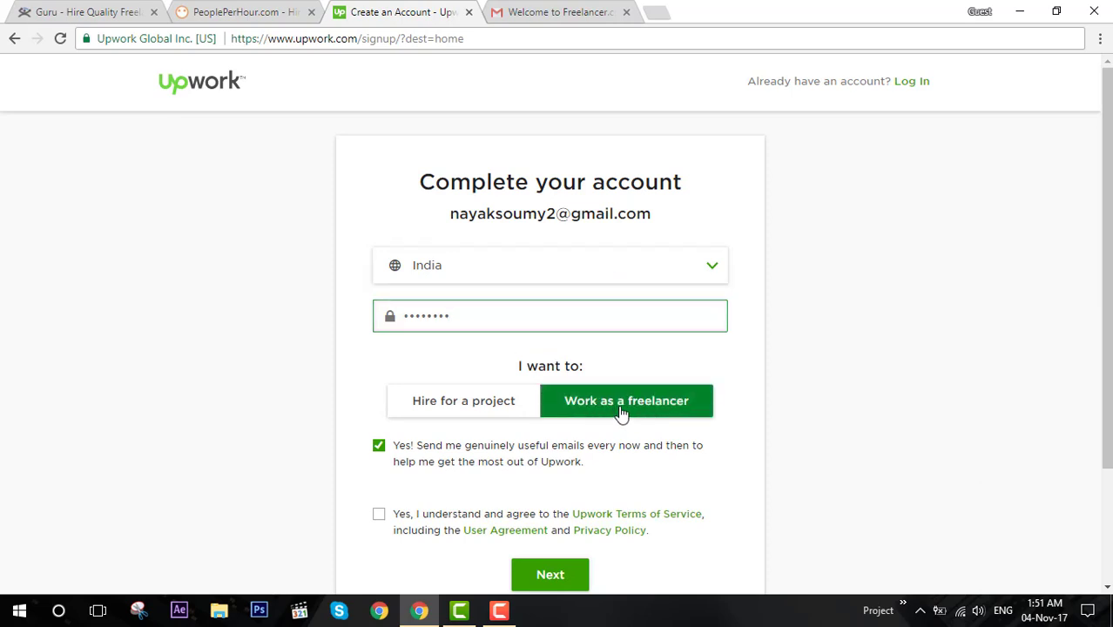
left_click(616, 414)
left_click(566, 453)
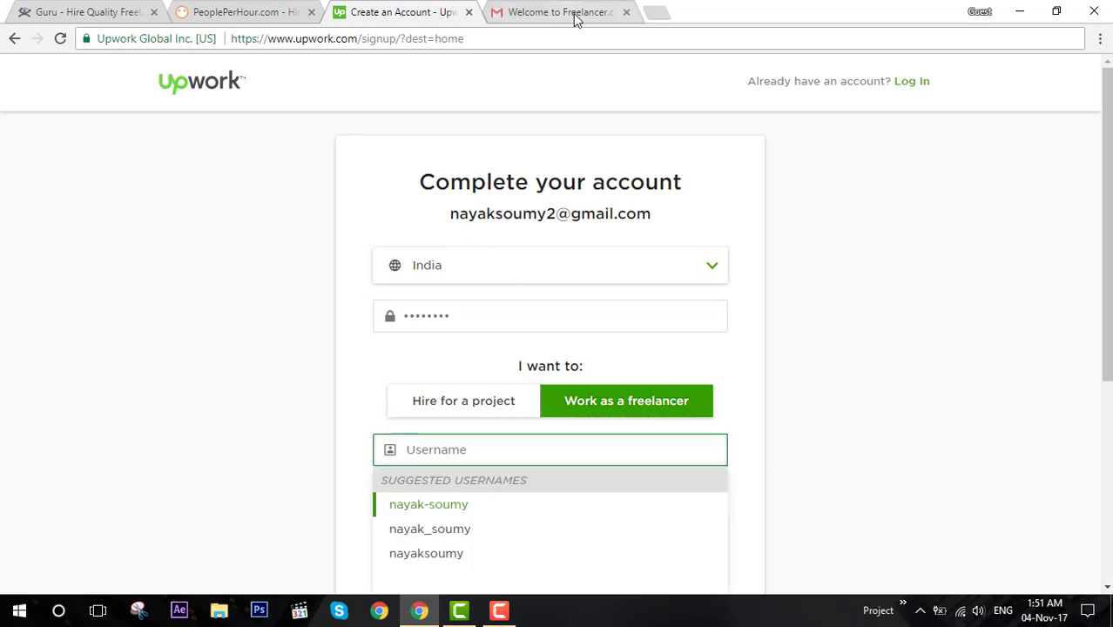
left_click(253, 12)
left_click(434, 9)
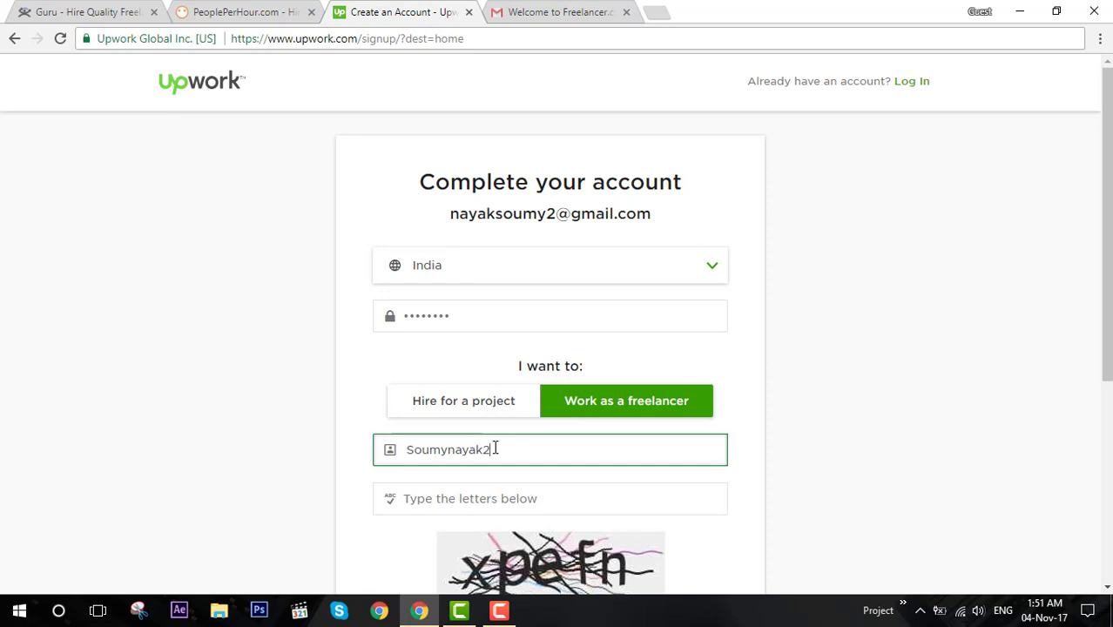
Load freelancer.com in a new tab, open your profile, and select the username in its URL.
left_click(662, 12)
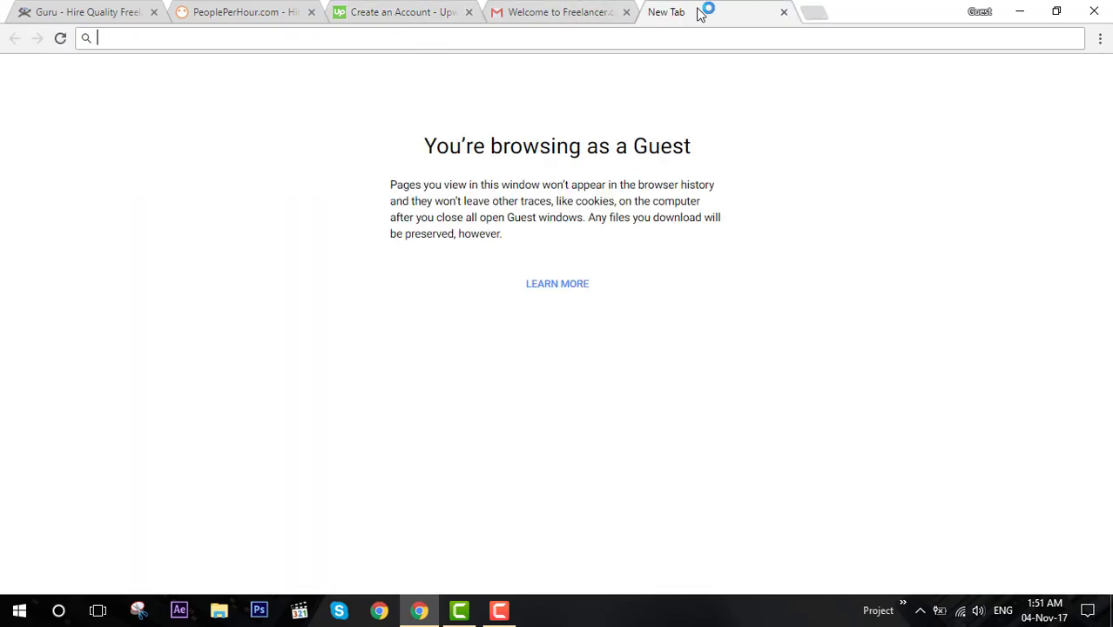
type("fr")
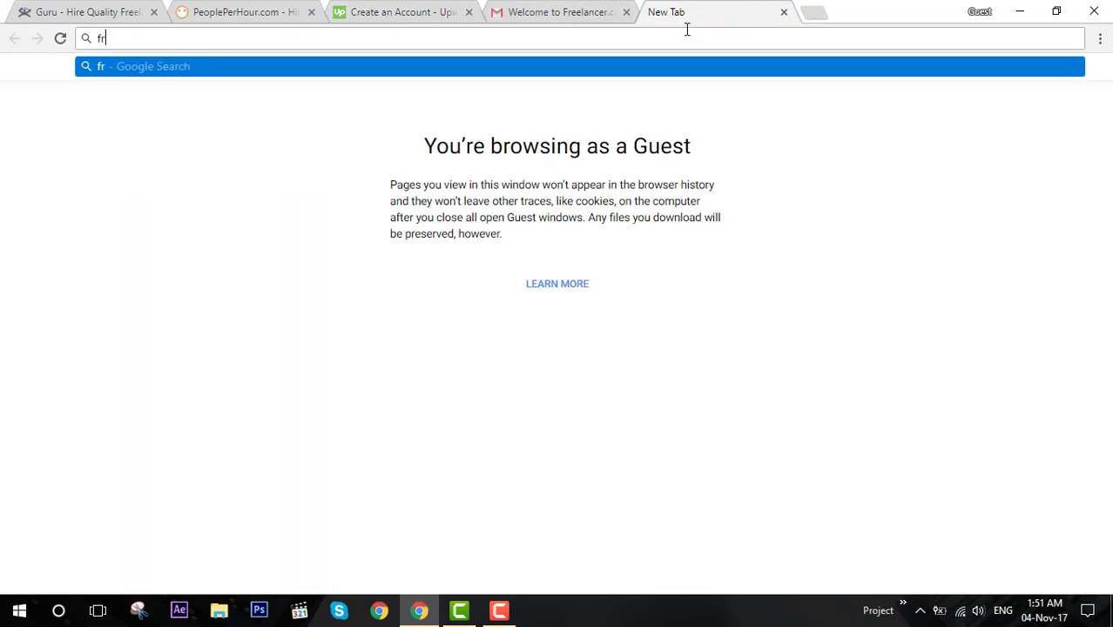
type("eelancer")
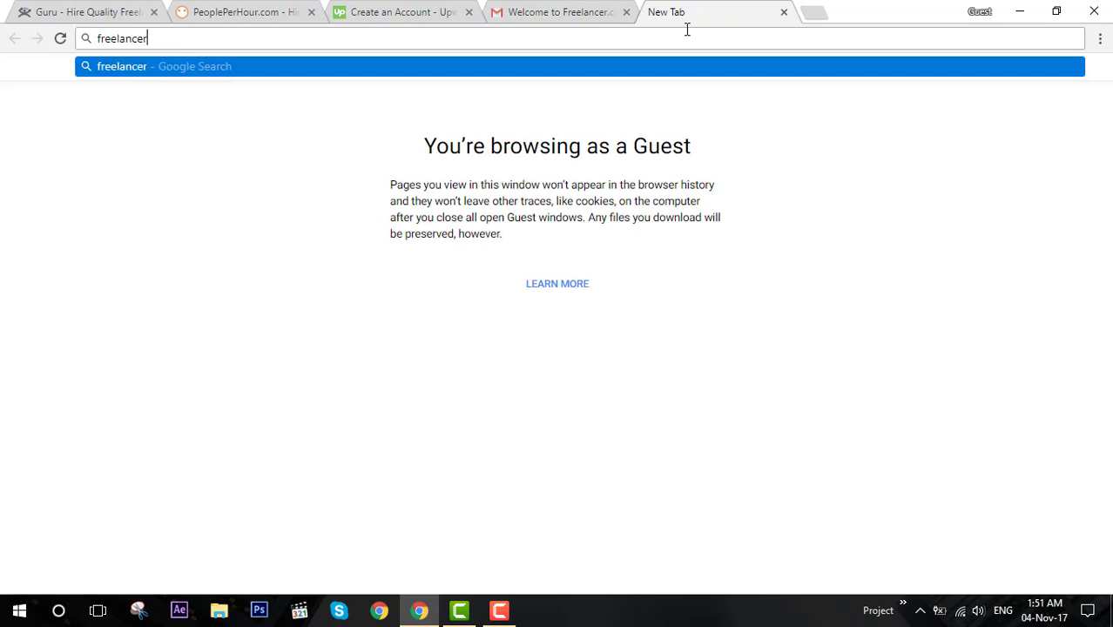
type(".com")
key("Return")
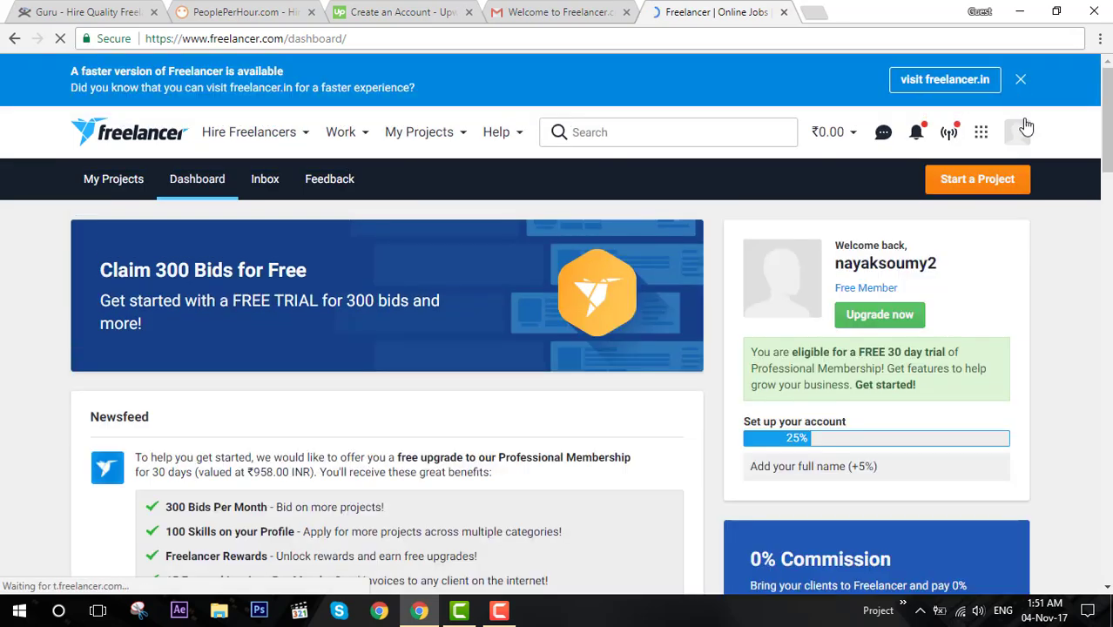
left_click(1023, 131)
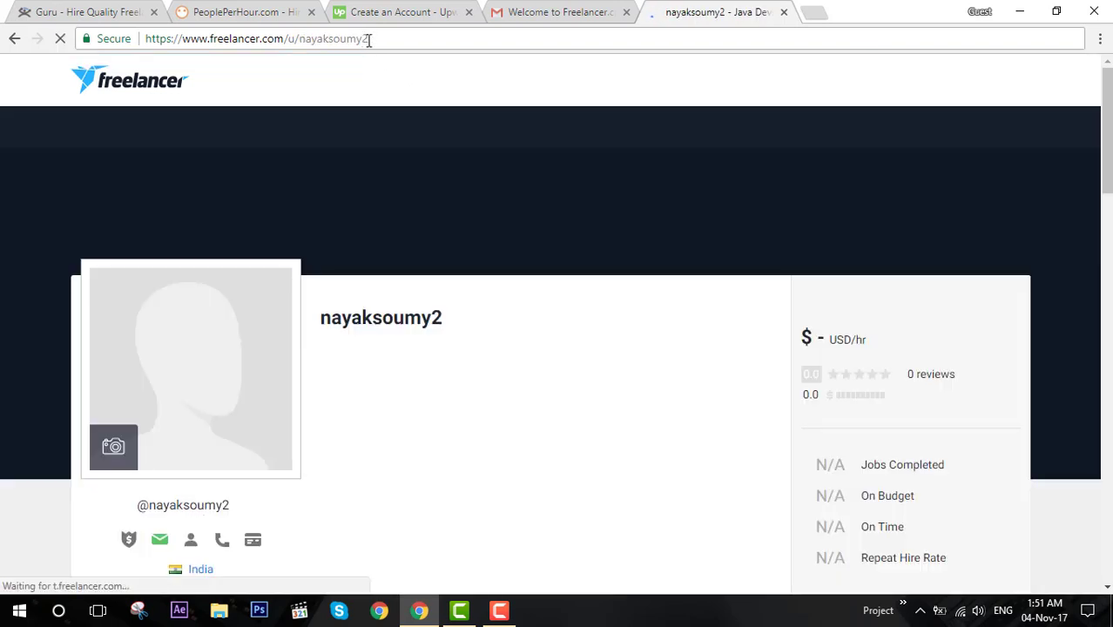
double_click(369, 39)
key("ctrl+c")
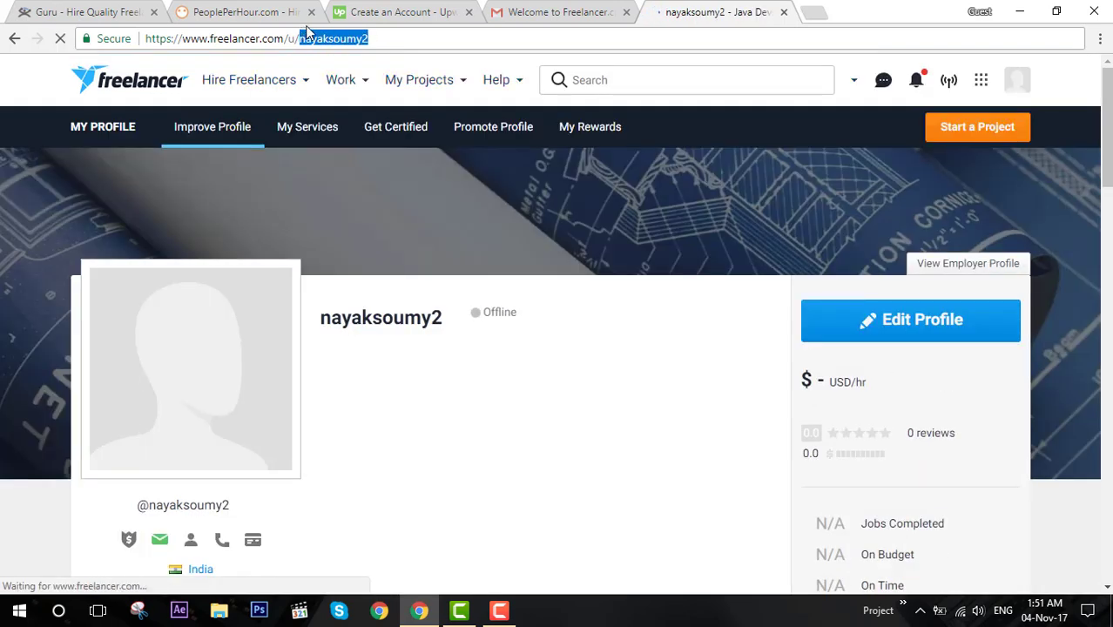
Replace the Upwork username with the copied Freelancer username.
left_click(486, 9)
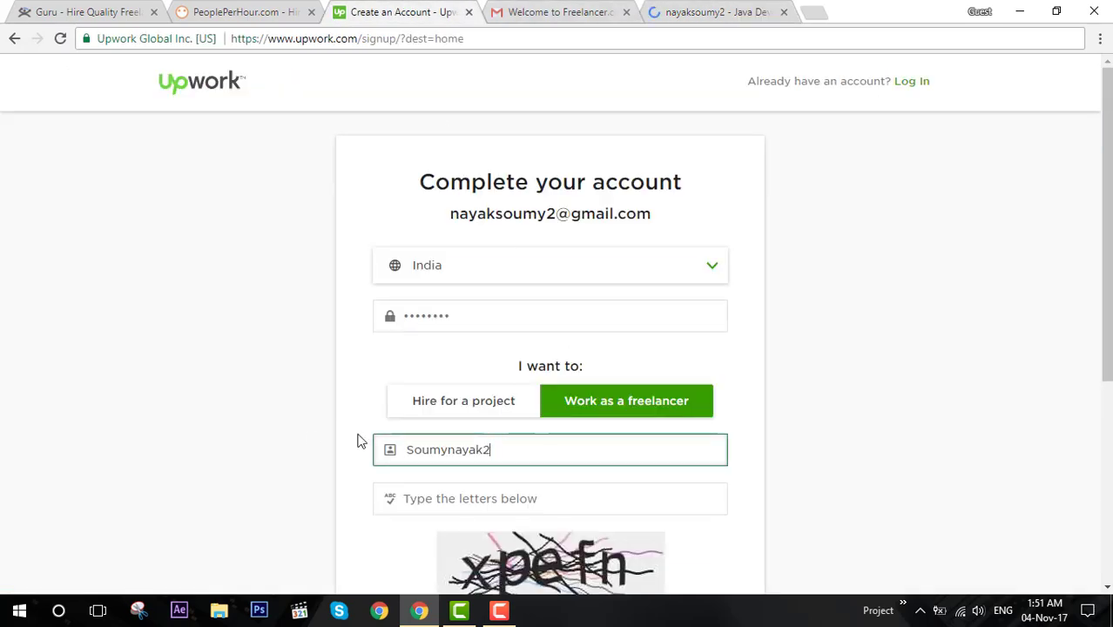
left_click_drag(514, 440, 314, 439)
key("ctrl+v")
Enter the captcha letters, accept the Terms of Service, and submit the sign-up.
left_click(525, 498)
scroll(527, 499, "down", 3)
type("xpe")
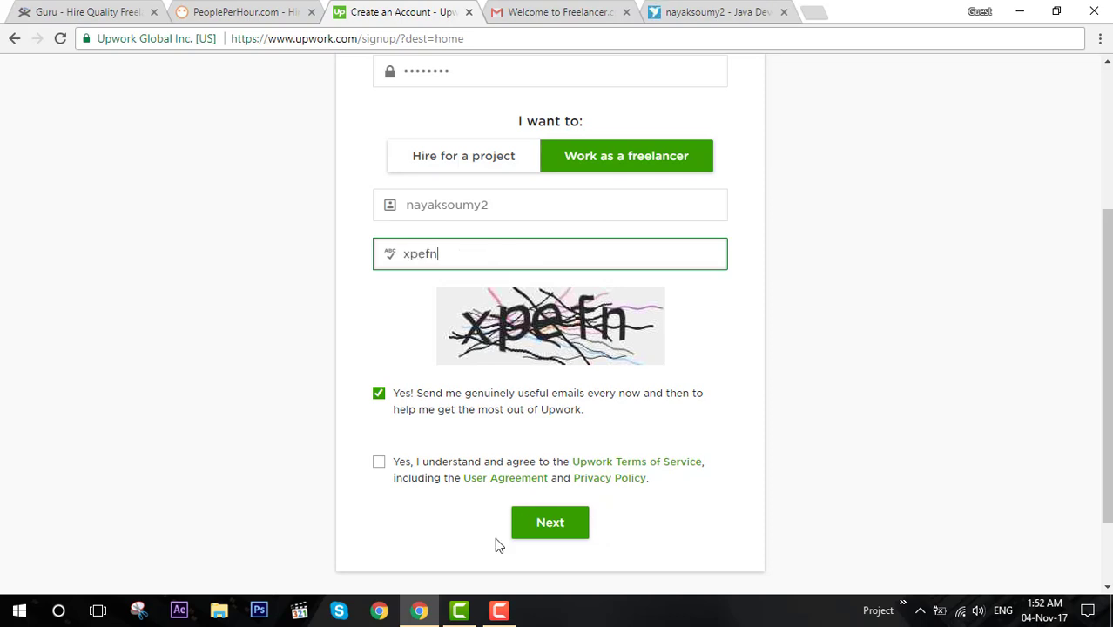
left_click(380, 462)
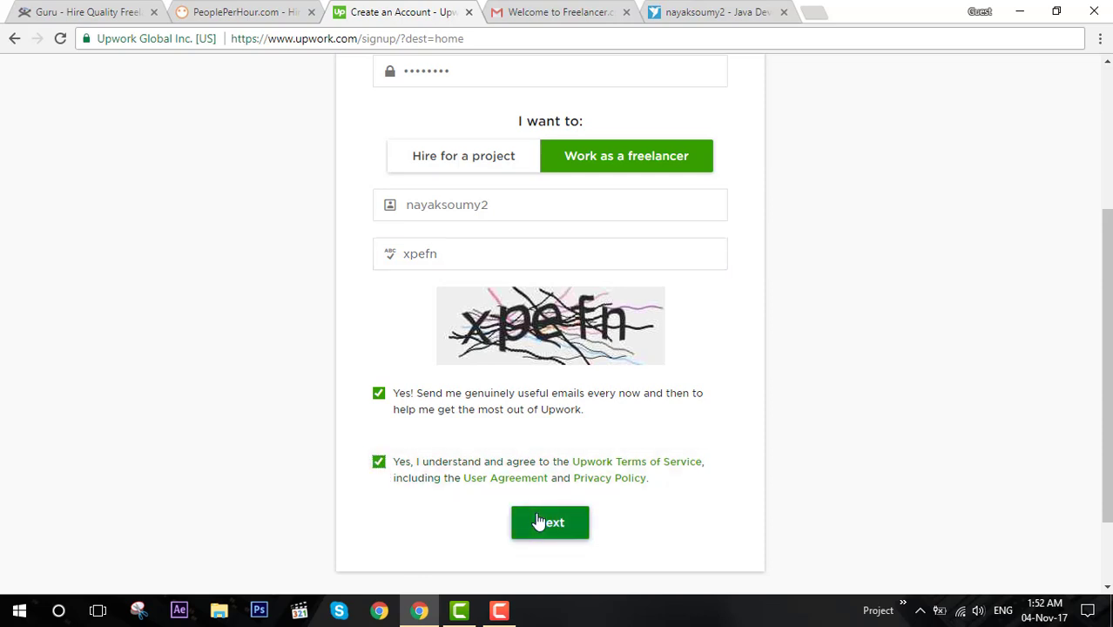
left_click(561, 533)
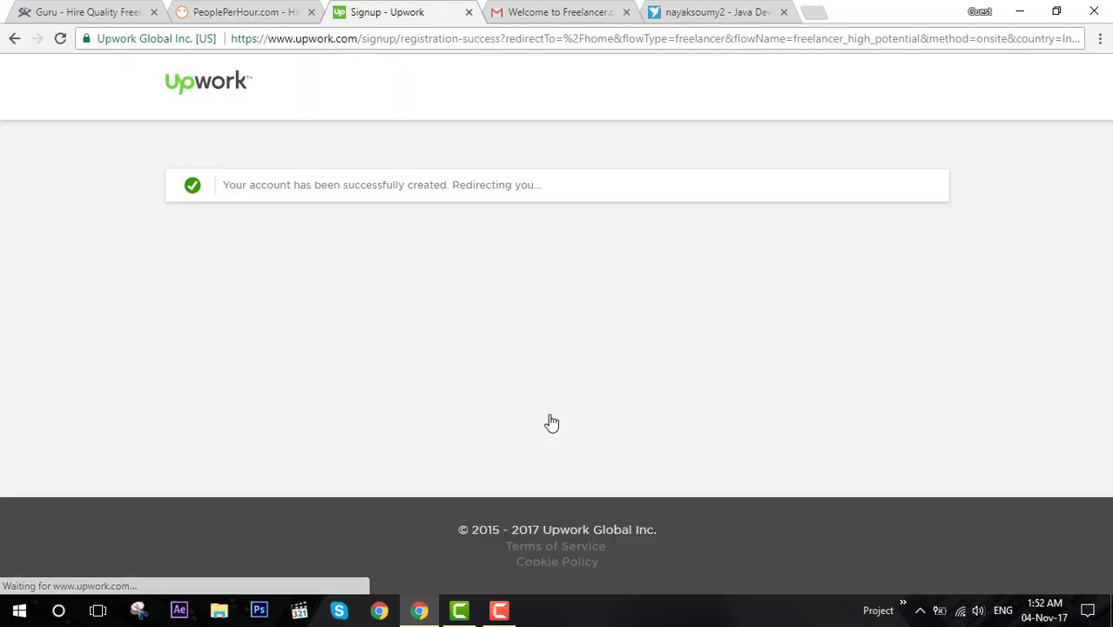
left_click_drag(254, 186, 447, 196)
left_click(459, 186)
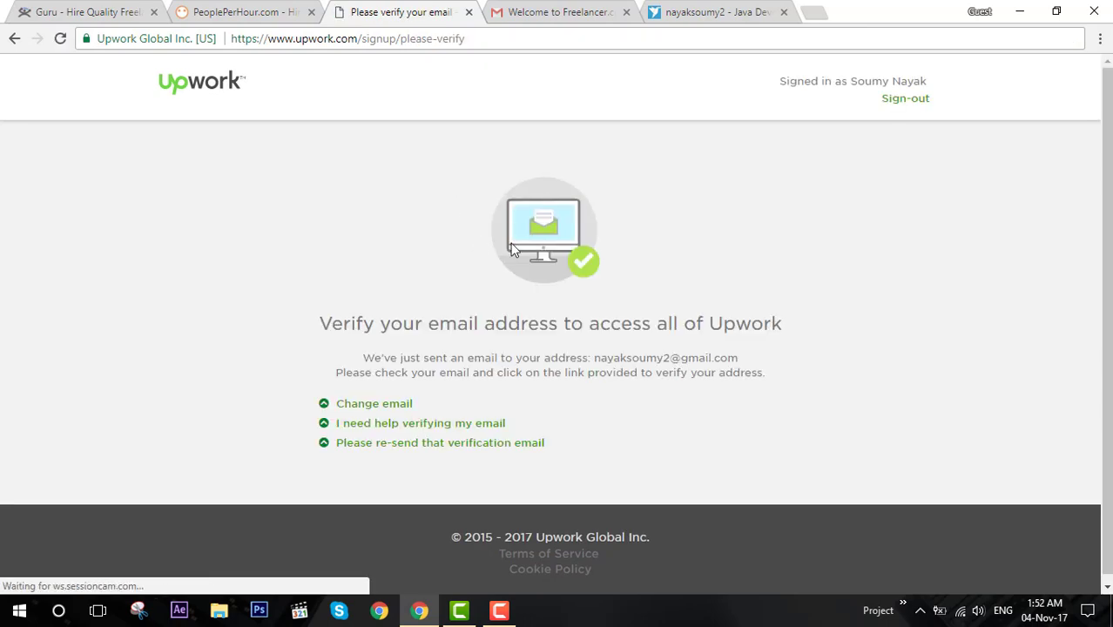
Open Upwork's 'Please verify your email address' message from the Gmail inbox and follow its link.
left_click(588, 7)
left_click(192, 125)
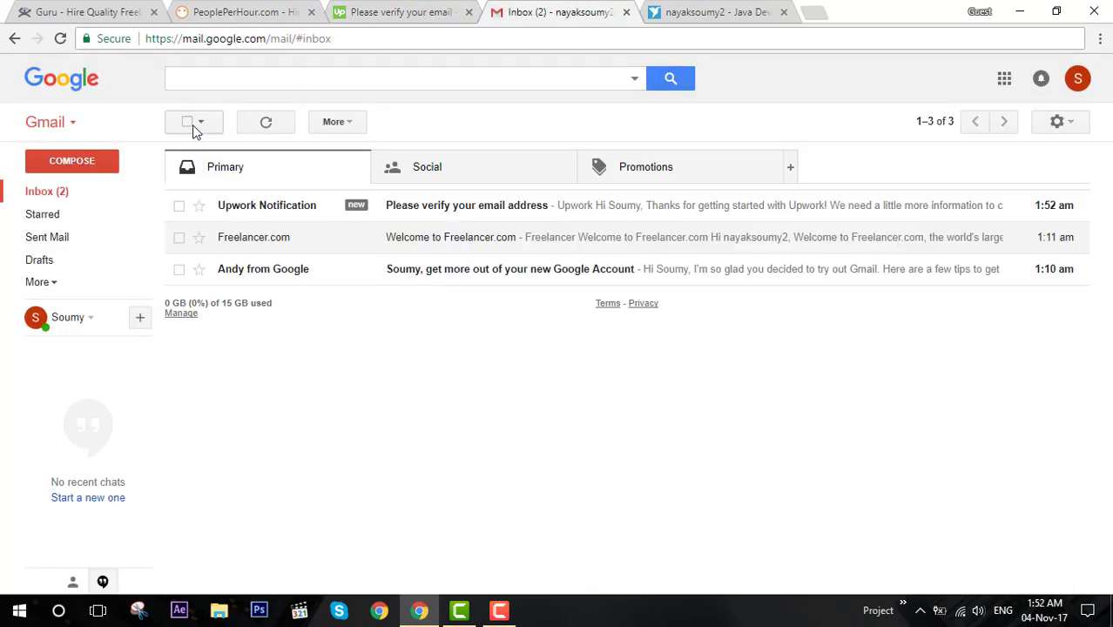
left_click(482, 214)
scroll(696, 311, "down", 2)
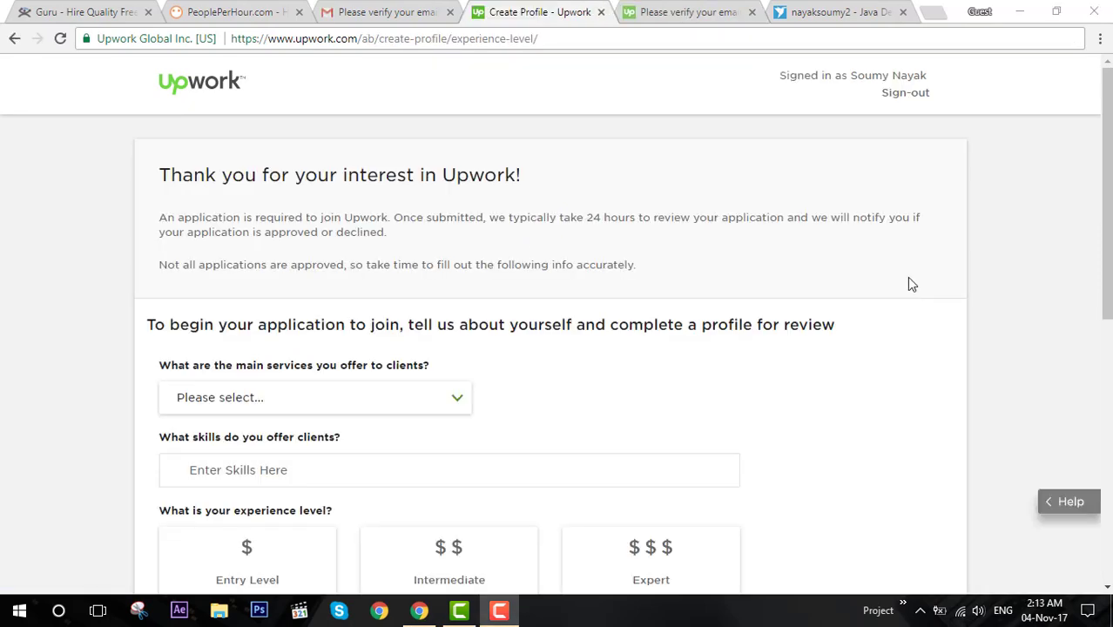
Set Writing as the main service, after briefly picking Design & Creative.
scroll(834, 292, "down", 3)
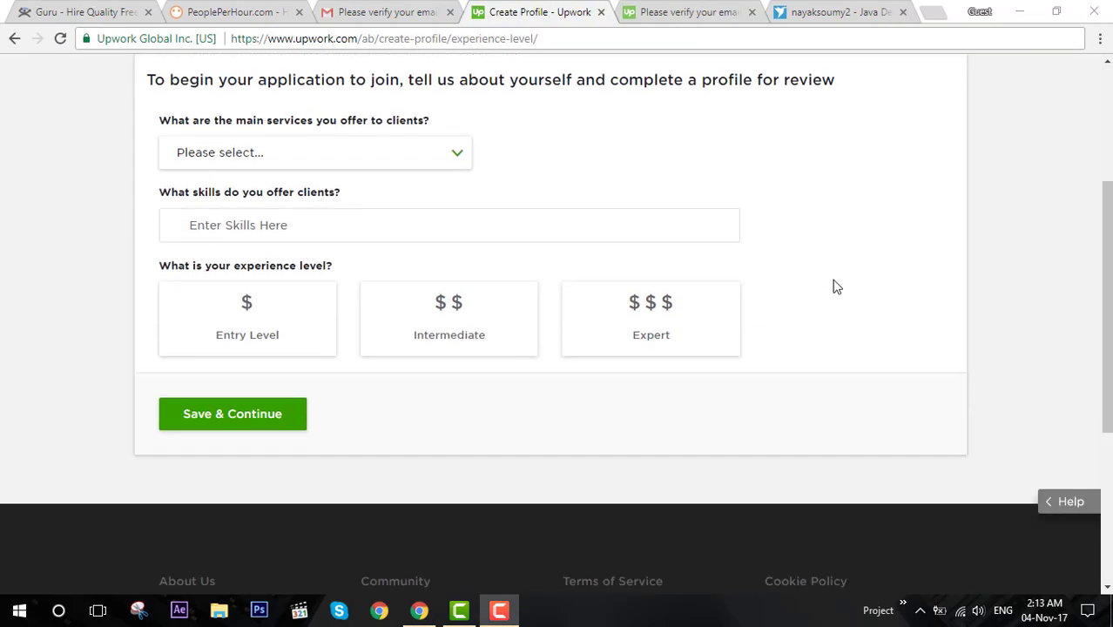
mouse_move(397, 157)
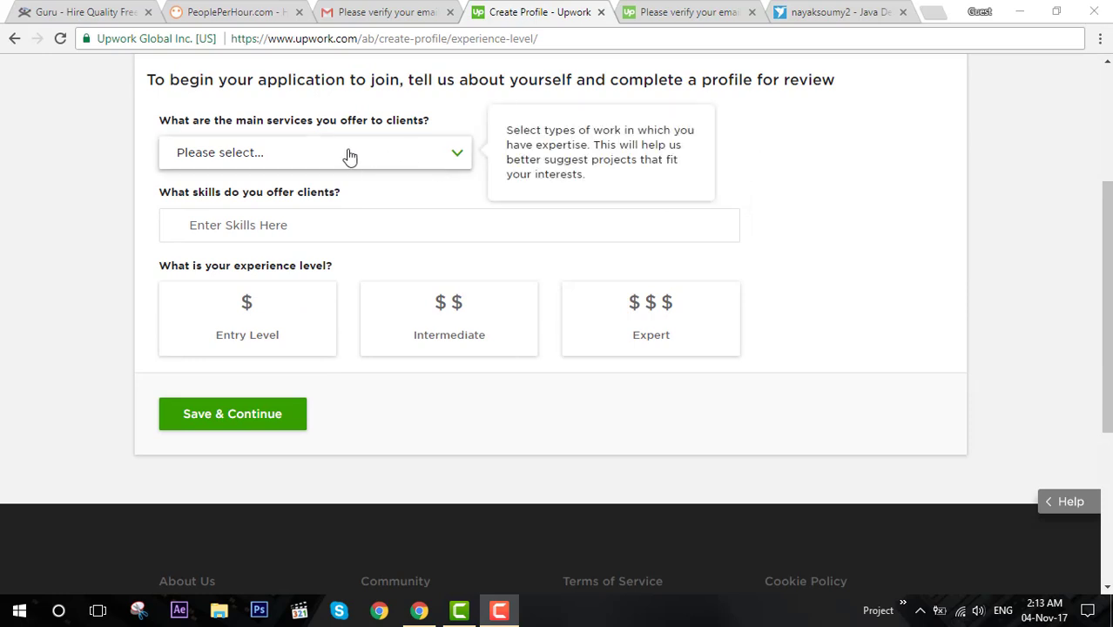
left_click(275, 226)
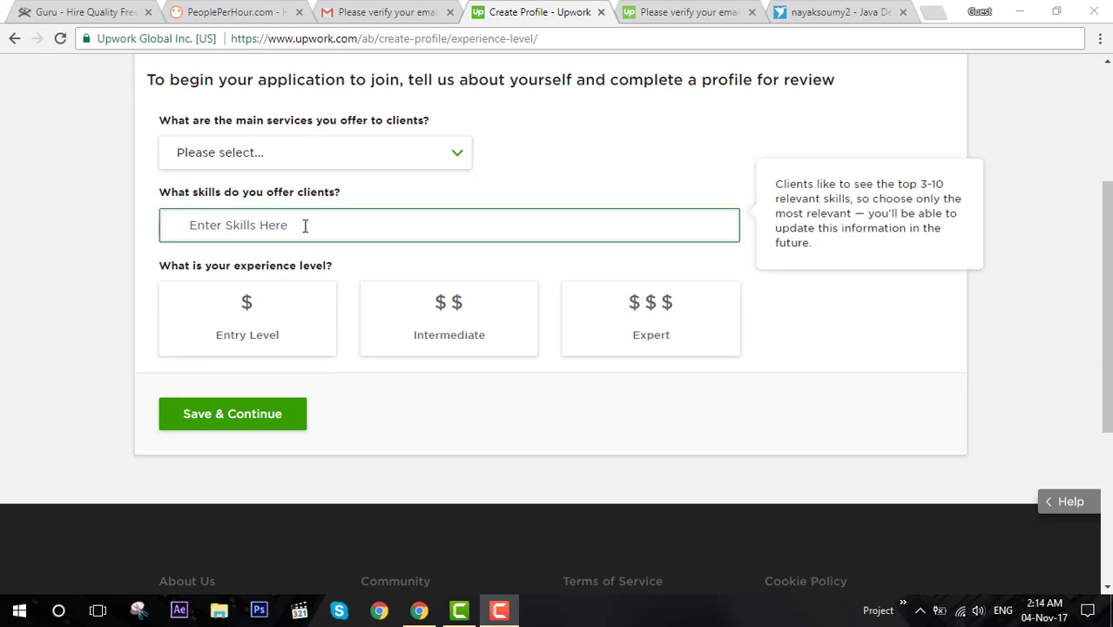
left_click(319, 162)
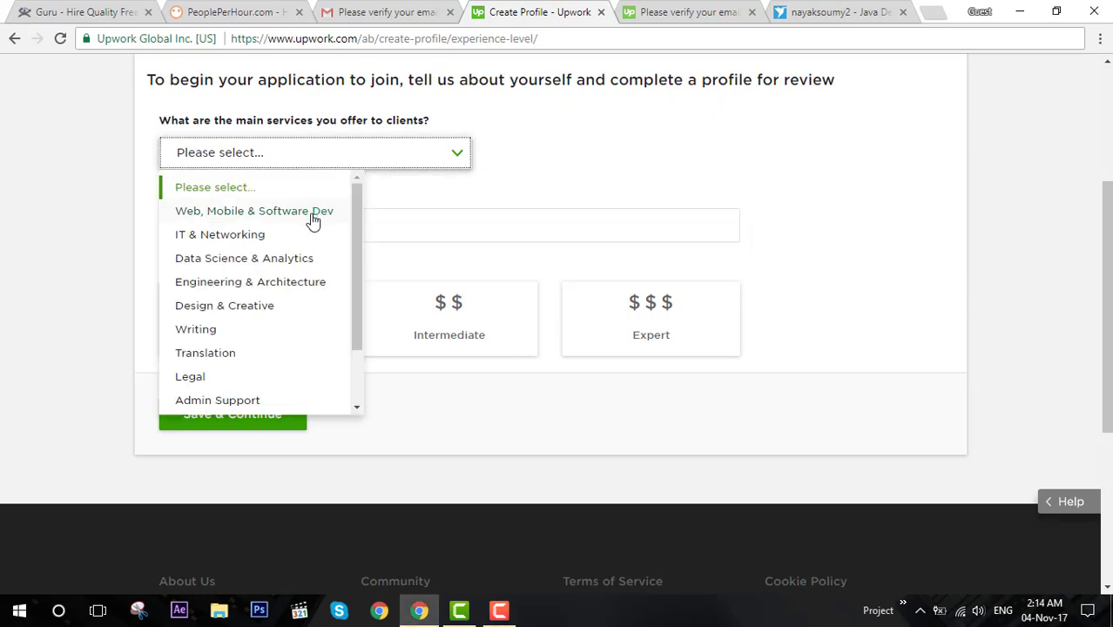
left_click(266, 306)
left_click(315, 156)
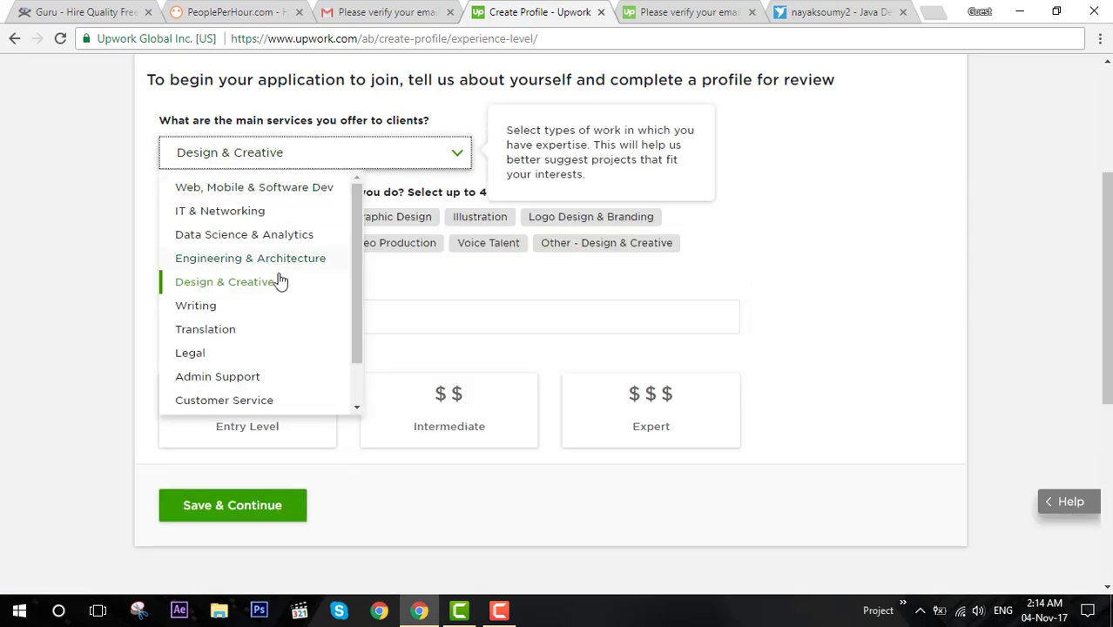
left_click(209, 310)
Mark Academic Writing & Research, Article & Blog Writing, Creative Writing and Copywriting as writing types.
left_click(257, 217)
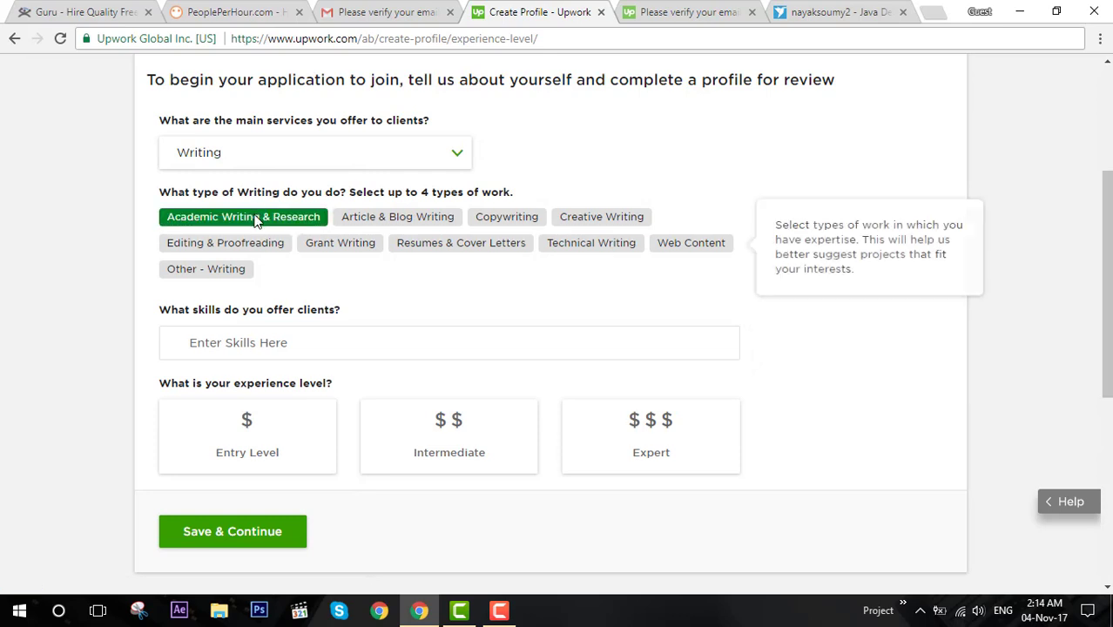
left_click(394, 221)
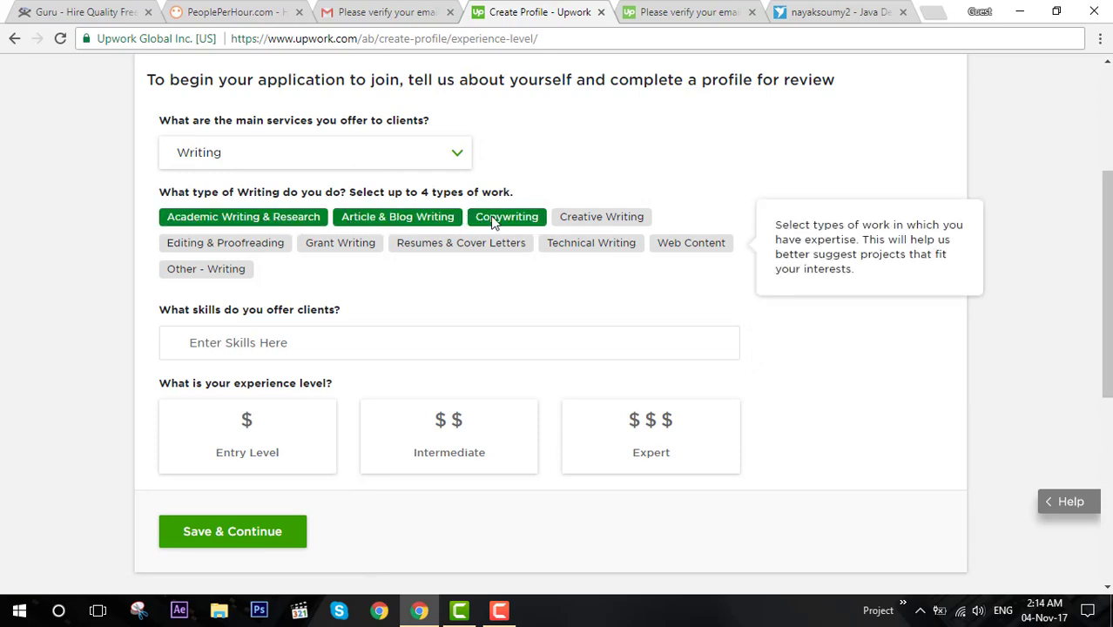
left_click(589, 220)
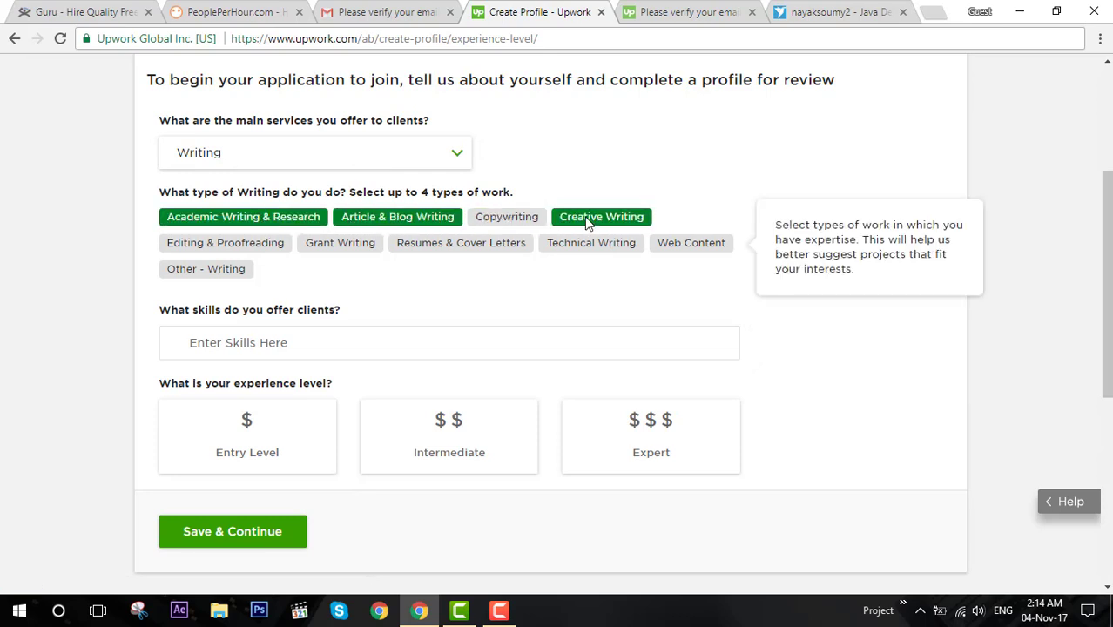
left_click(504, 219)
Scroll the Freelancer profile down to its listed top skills.
left_click(786, 14)
scroll(853, 261, "down", 3)
scroll(865, 300, "down", 10)
Note the Photoshop skill on the Freelancer profile and add Adobe Photoshop as an Upwork skill.
scroll(833, 276, "up", 1)
scroll(766, 257, "down", 3)
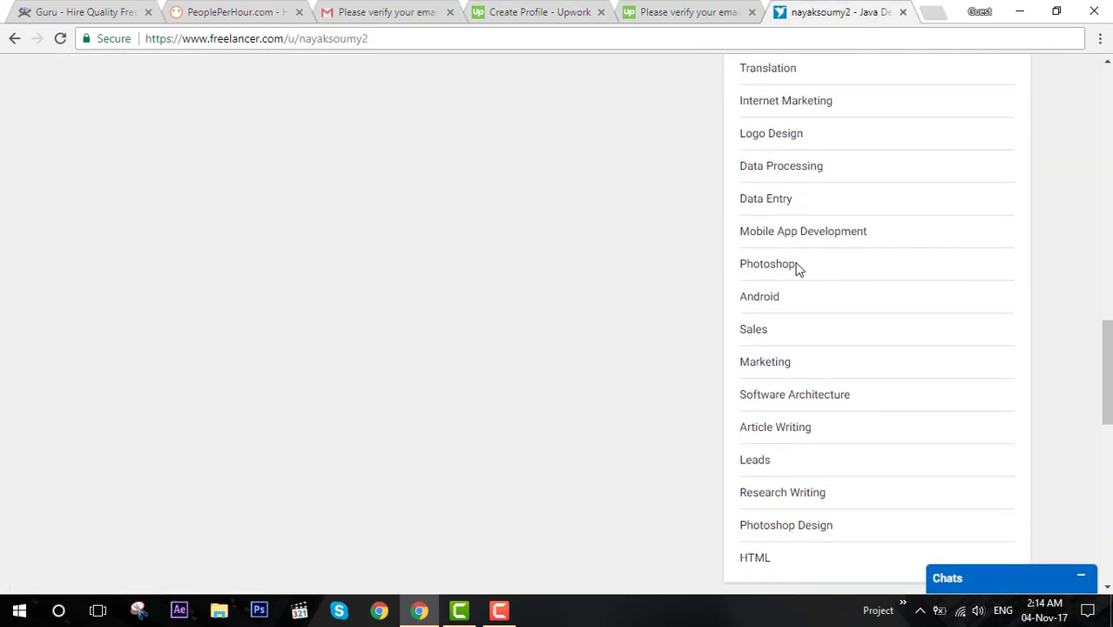
left_click_drag(787, 270, 743, 271)
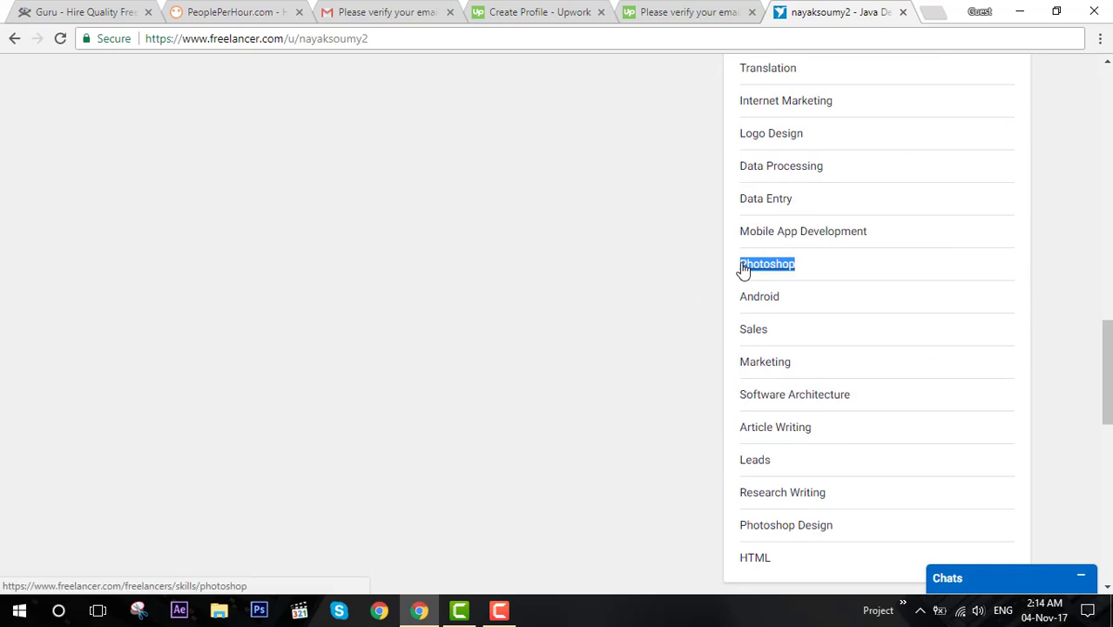
left_click(716, 9)
left_click(562, 10)
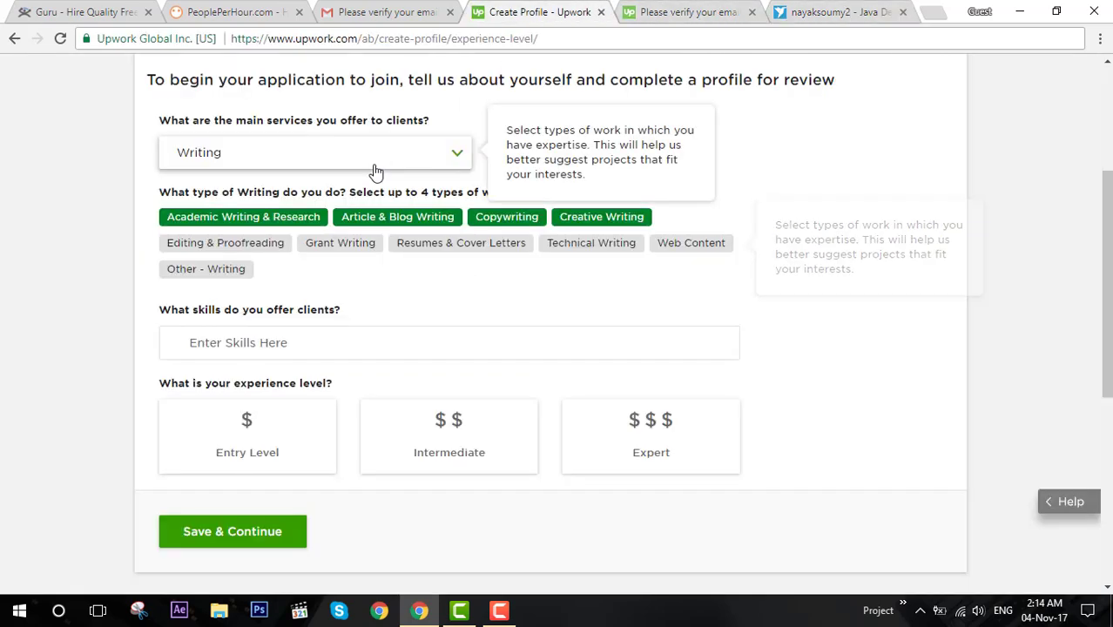
left_click(297, 342)
type("photoshop")
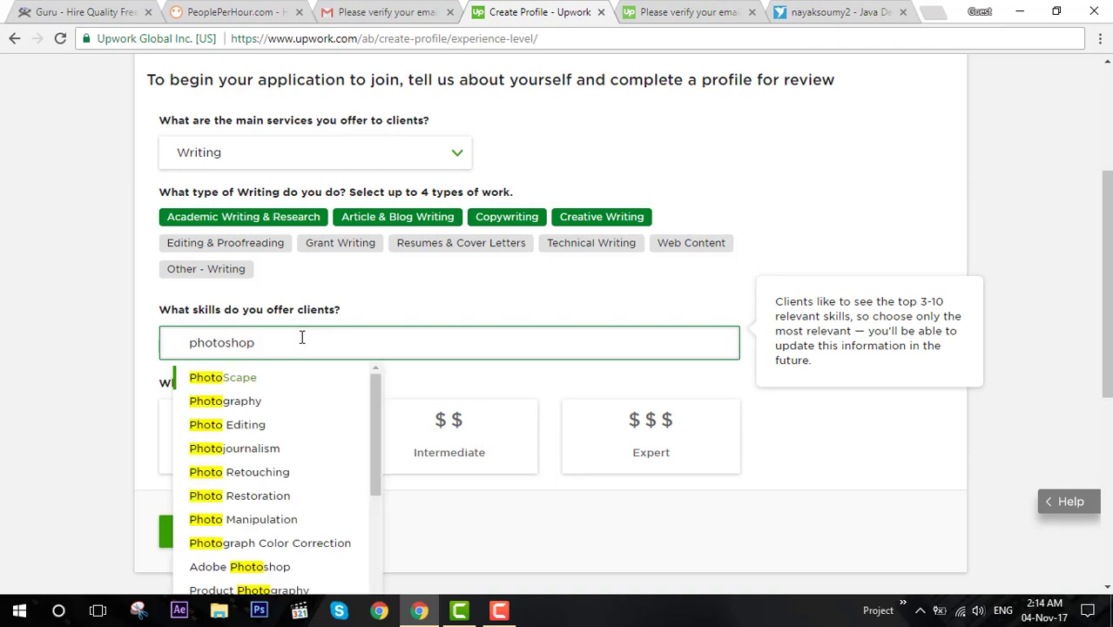
left_click(276, 375)
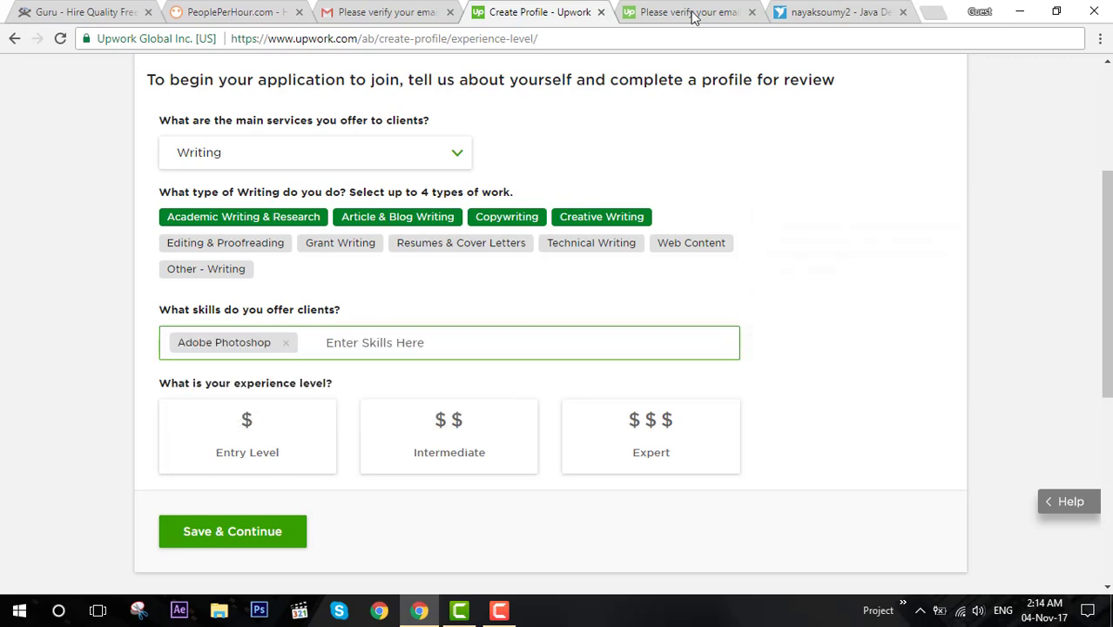
Recheck the Freelancer profile's skills, then return to Upwork's skills field for another entry.
left_click(814, 12)
scroll(877, 217, "down", 2)
scroll(856, 225, "up", 5)
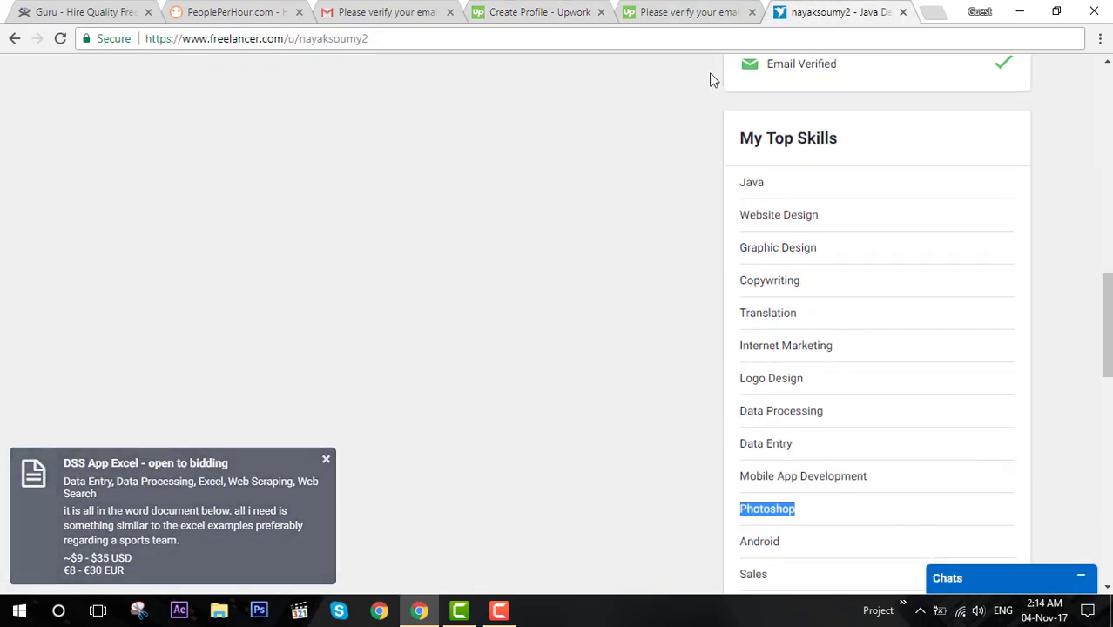
scroll(710, 79, "up", 3)
left_click(688, 13)
left_click(557, 12)
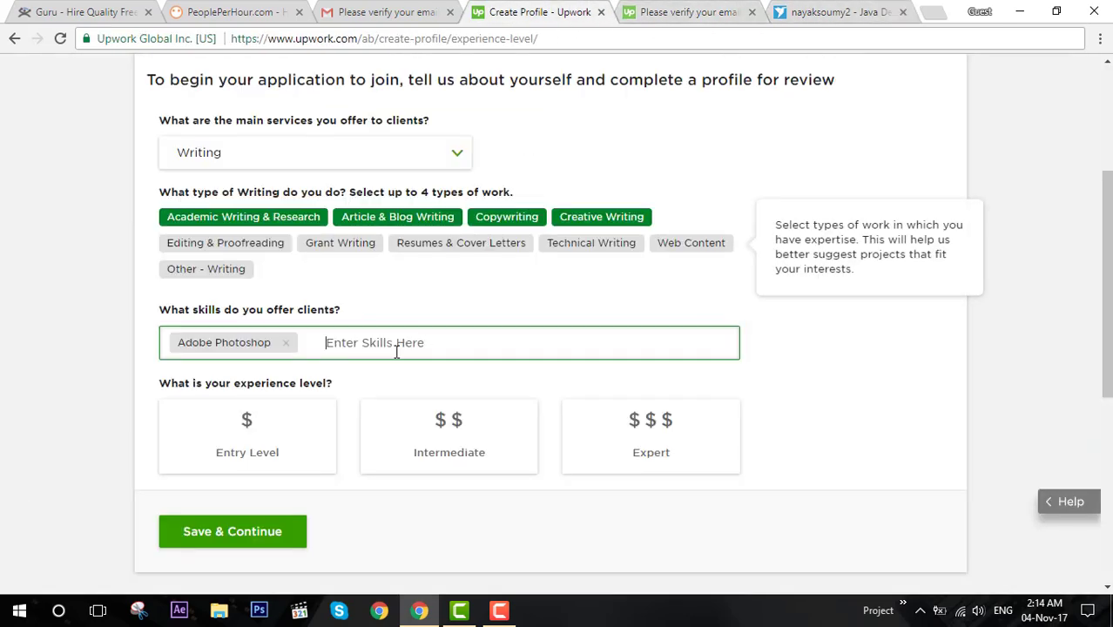
left_click(368, 347)
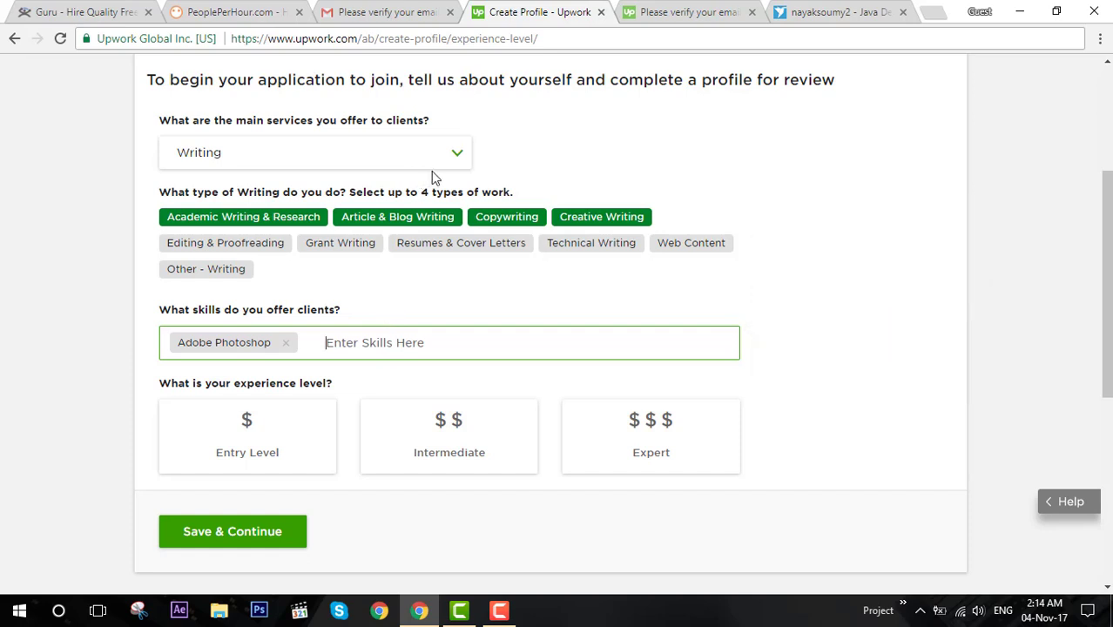
Keep Writing as the main service and dismiss the skills suggestions list.
left_click(459, 198)
left_click_drag(460, 199, 353, 197)
left_click(362, 166)
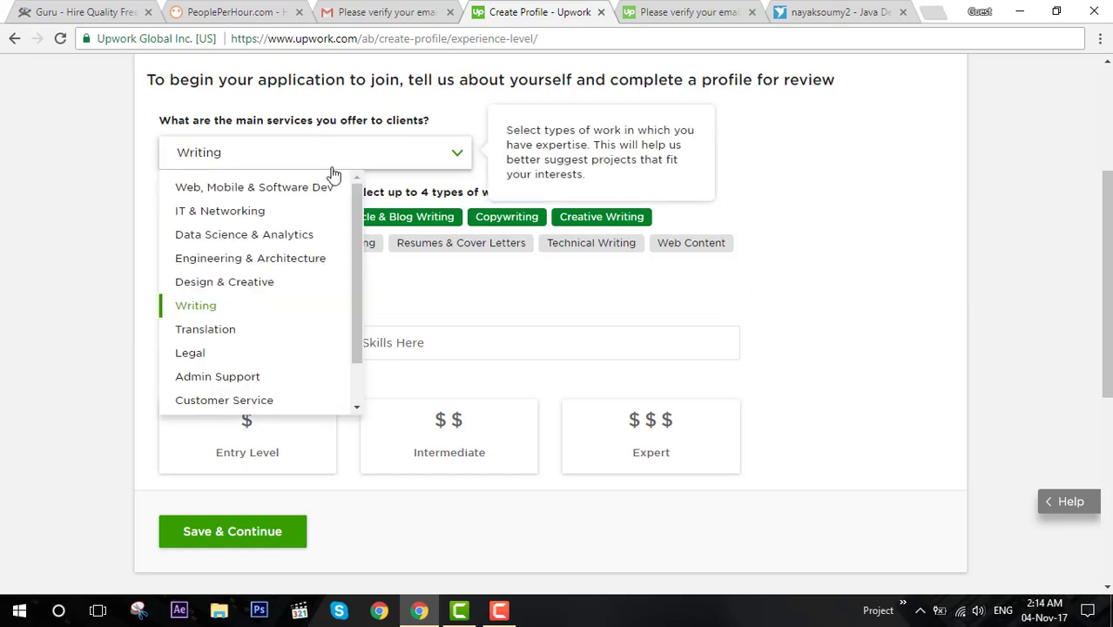
left_click(467, 301)
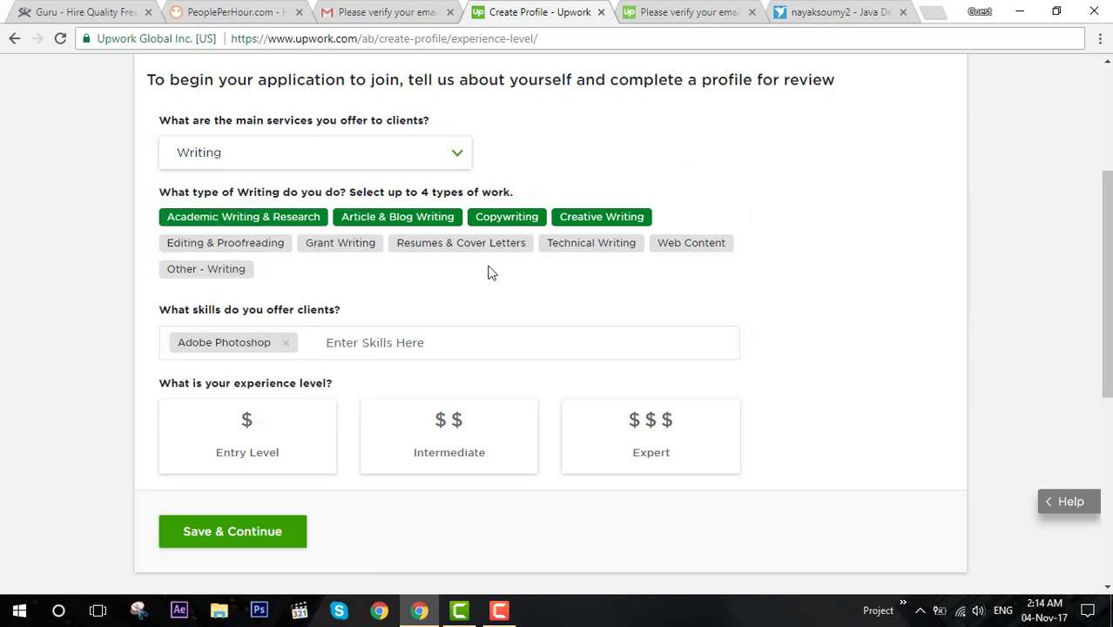
left_click(410, 349)
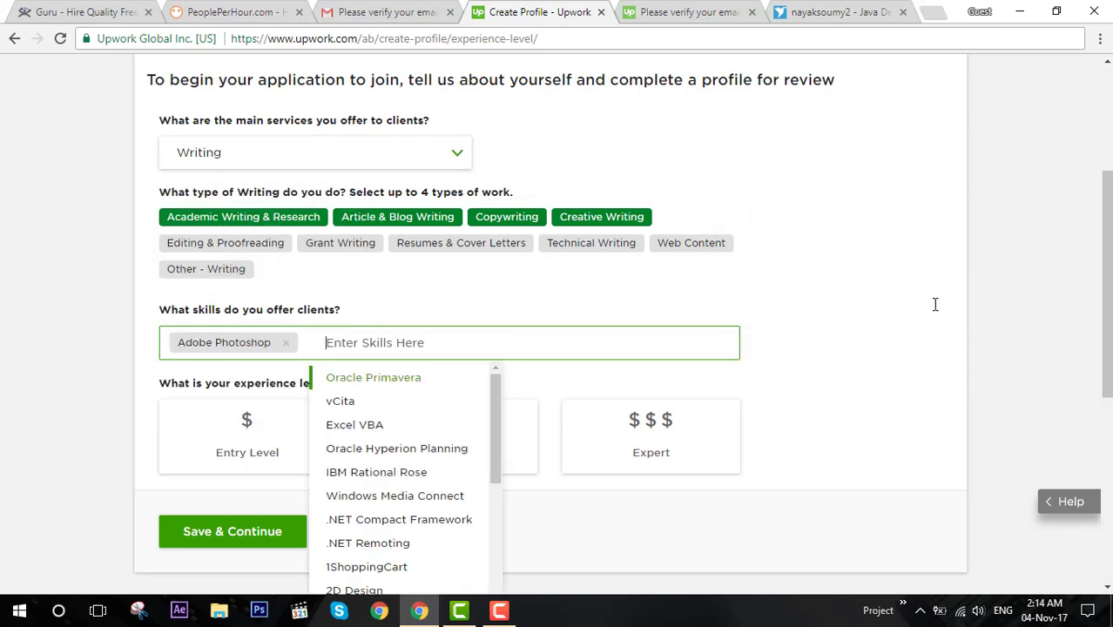
scroll(666, 344, "down", 3)
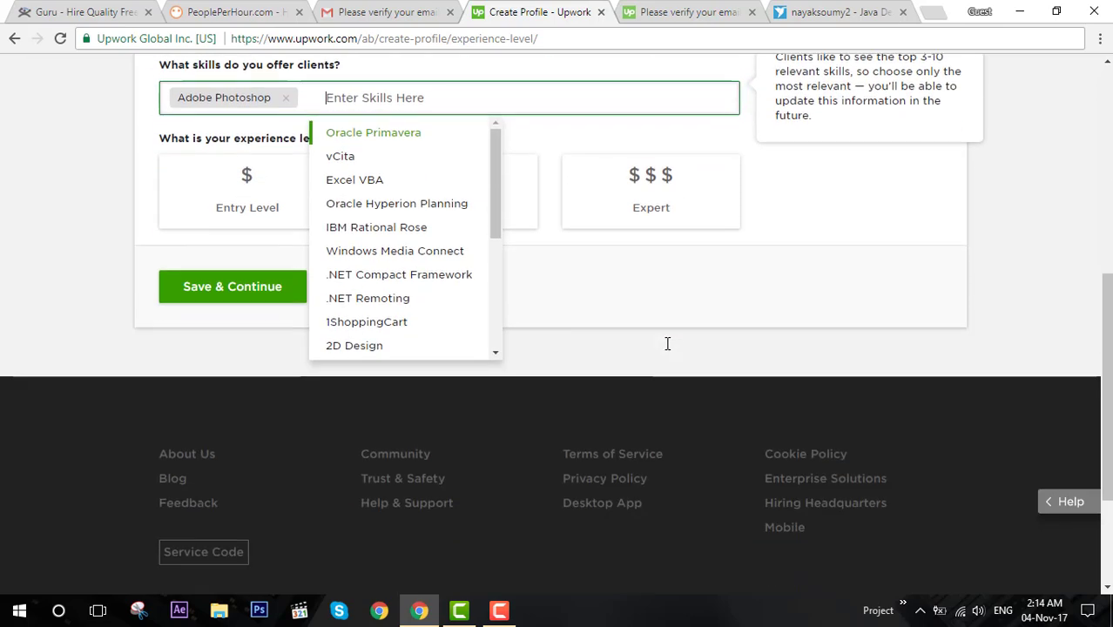
left_click(672, 348)
left_click_drag(236, 139, 334, 142)
left_click(345, 141)
Try Intermediate and Expert experience levels, settling on Entry Level.
left_click(296, 183)
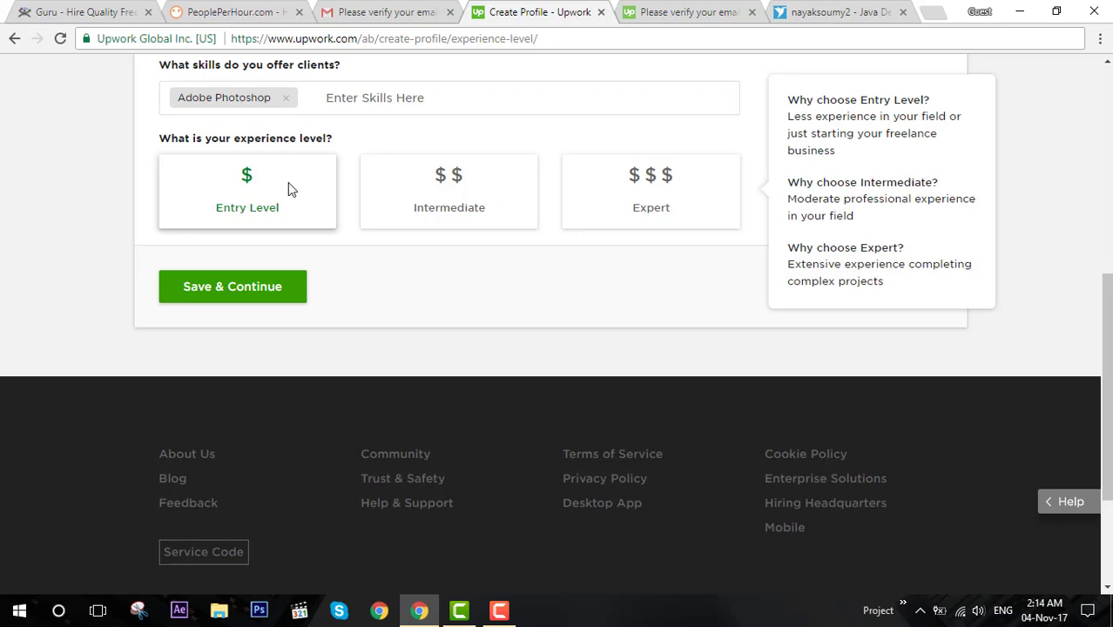
left_click(288, 184)
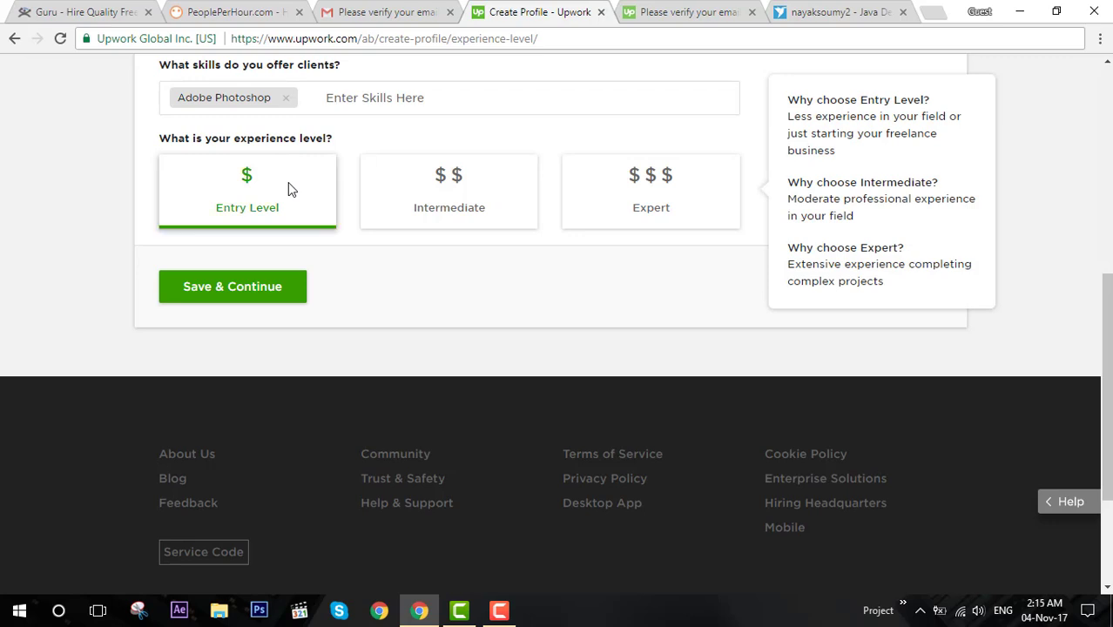
left_click(466, 193)
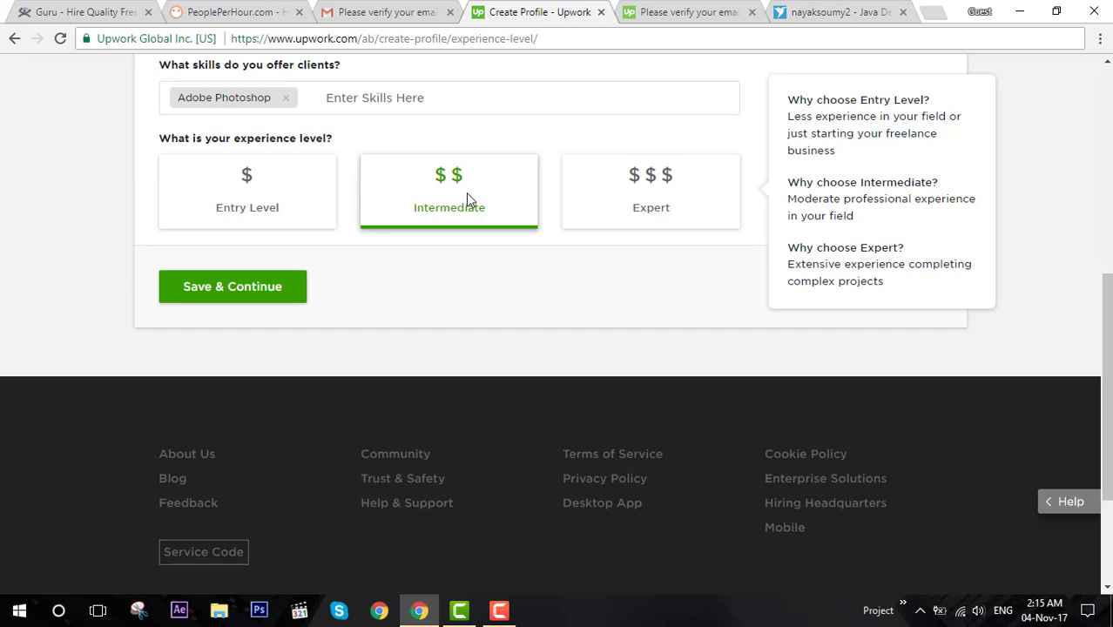
left_click(642, 195)
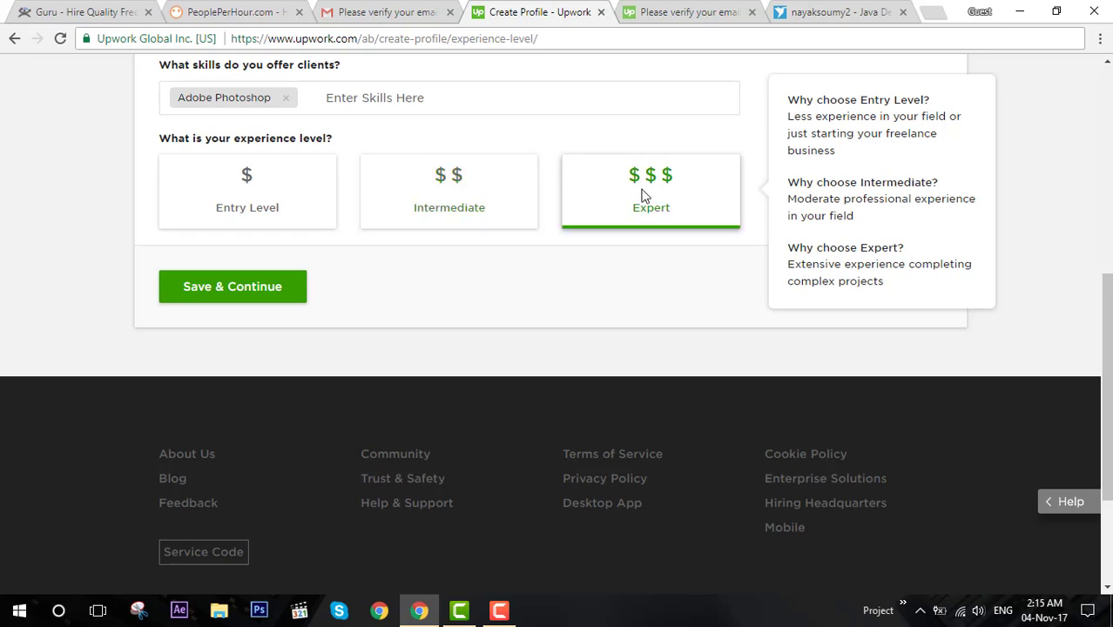
scroll(520, 273, "up", 2)
left_click(244, 352)
Double-check the Writing service and skills, then Save & Continue.
scroll(236, 373, "up", 3)
left_click(300, 316)
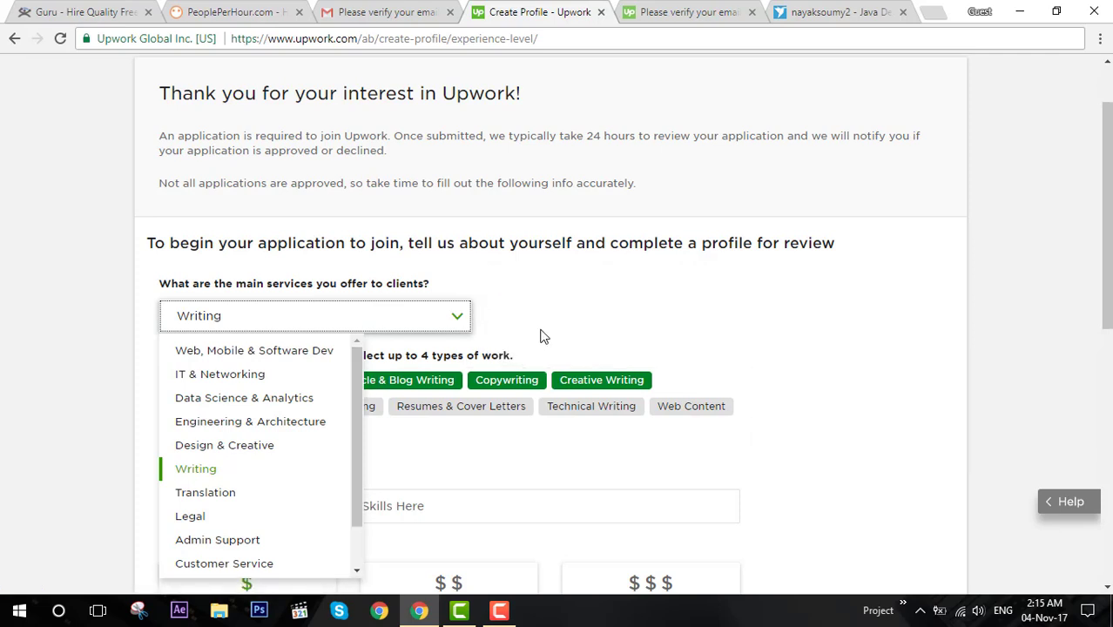
left_click(541, 335)
scroll(540, 334, "down", 2)
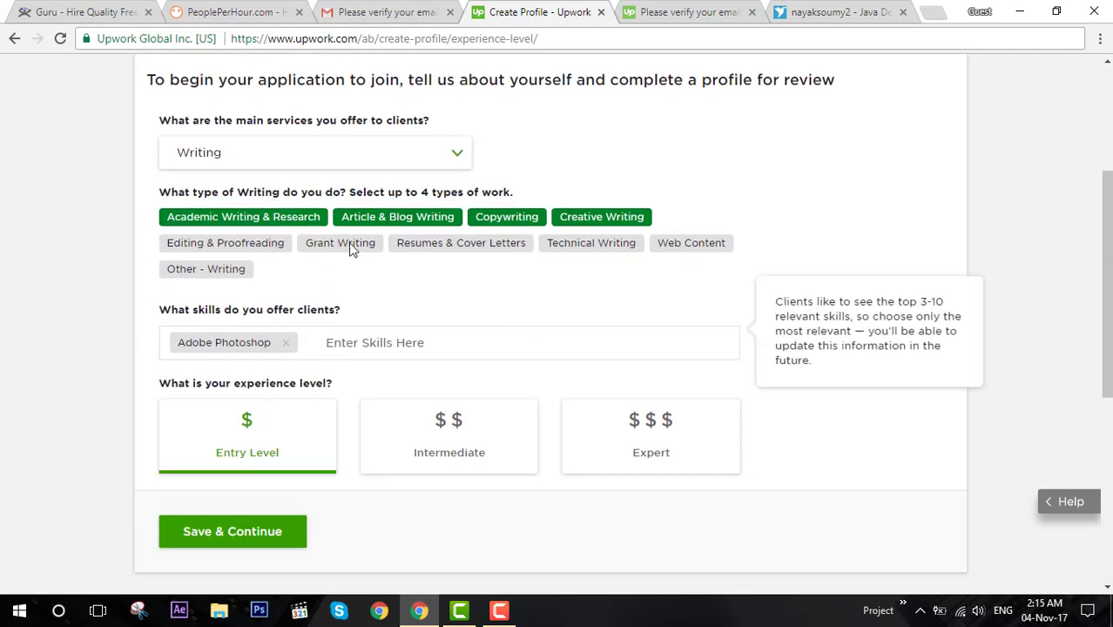
scroll(316, 286, "down", 2)
scroll(318, 297, "up", 2)
left_click(344, 342)
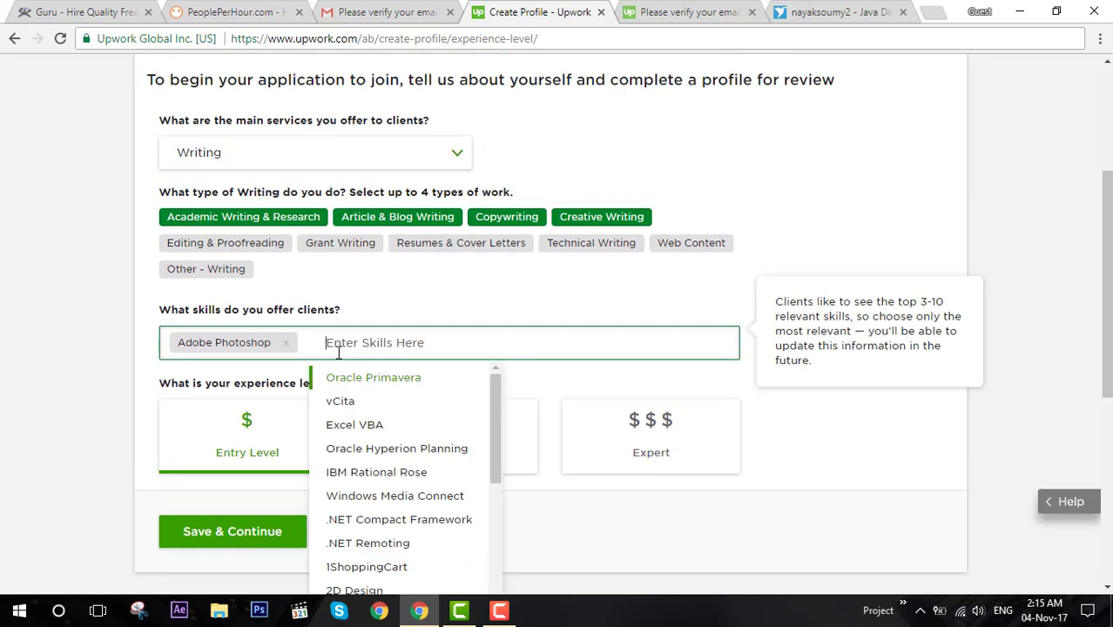
scroll(265, 390, "down", 2)
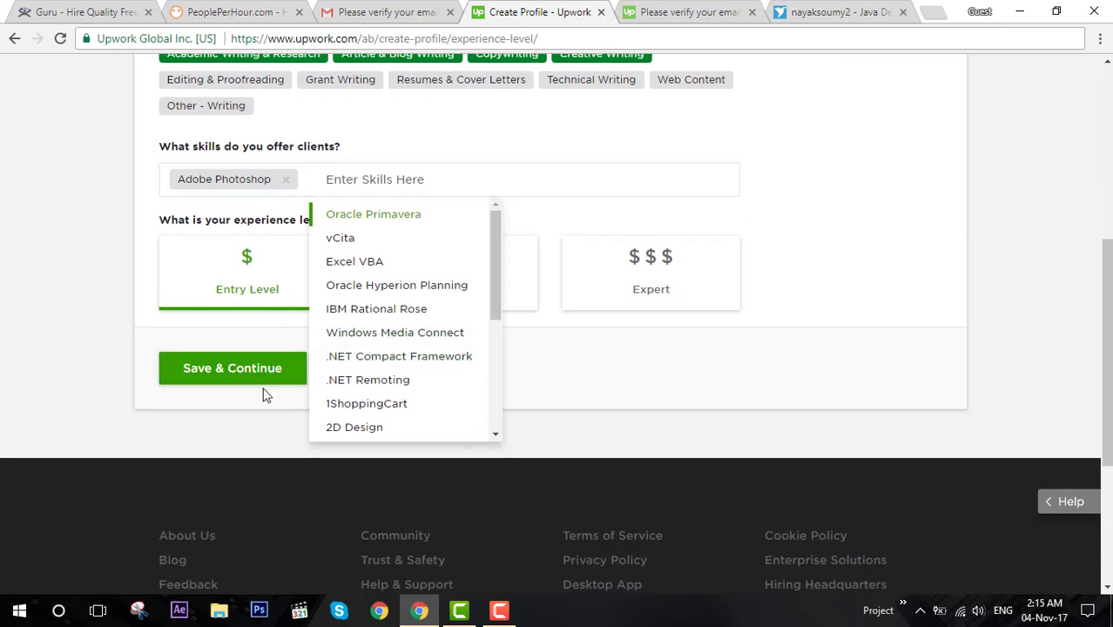
left_click(266, 392)
left_click(269, 378)
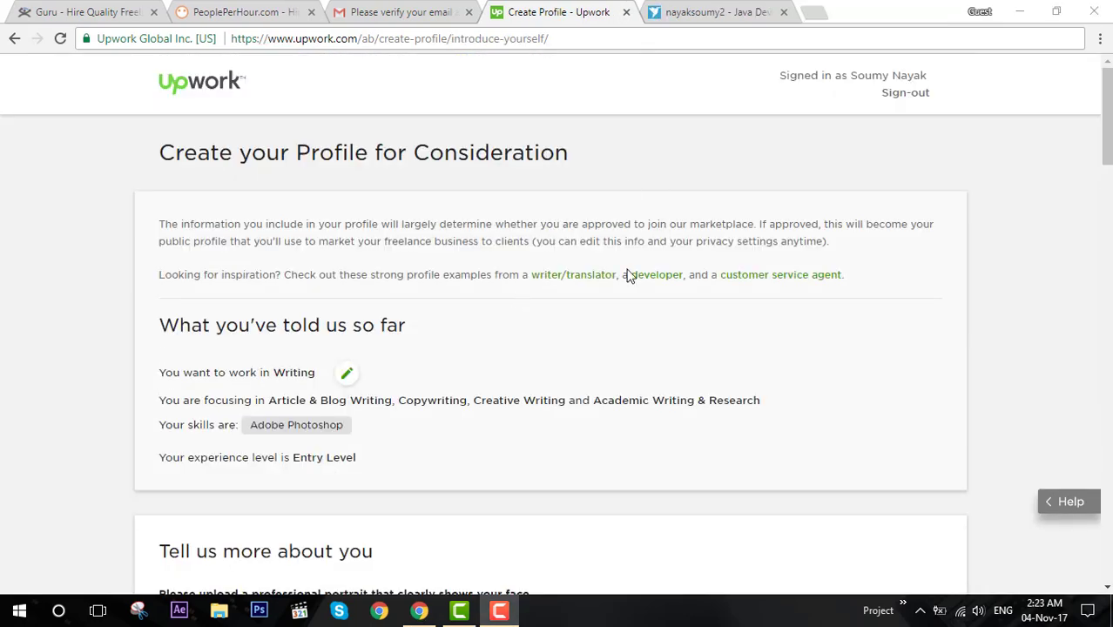
Scroll through the Upwork form's overview, hourly rate and availability sections.
scroll(526, 378, "down", 10)
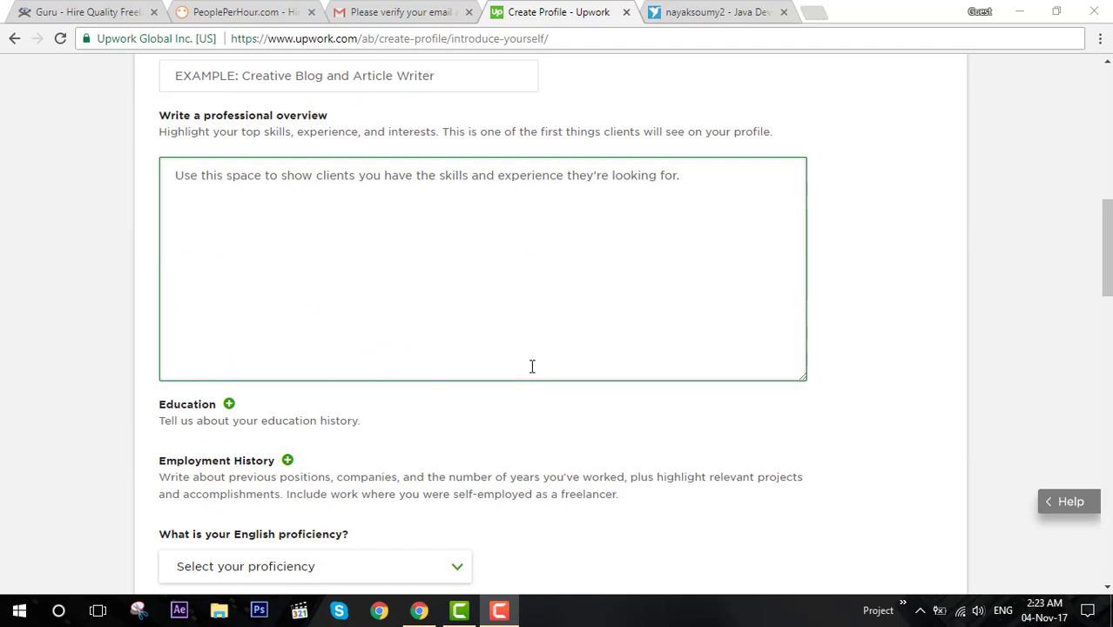
scroll(528, 368, "down", 6)
scroll(548, 364, "down", 3)
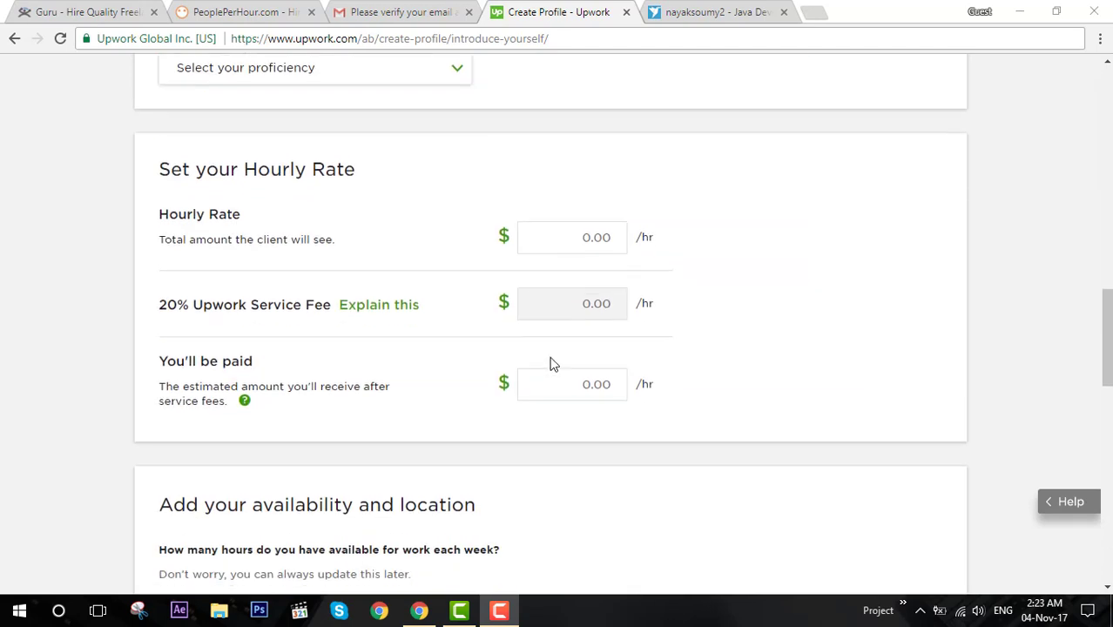
Scroll the whole Freelancer.com profile down and back up, then open Notifications.
left_click(716, 12)
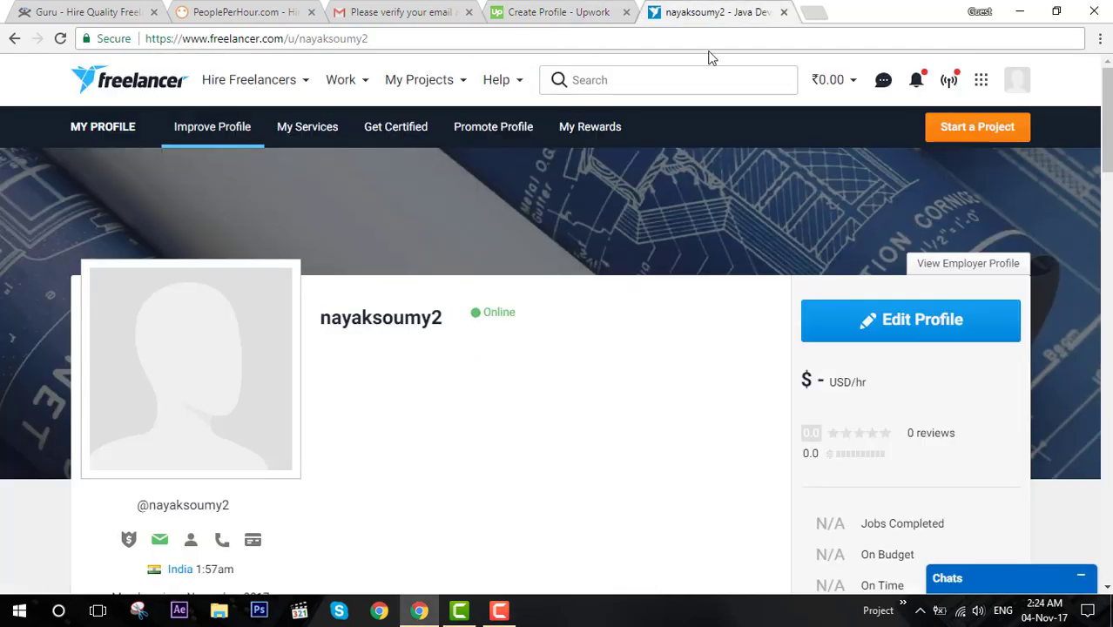
scroll(501, 268, "down", 2)
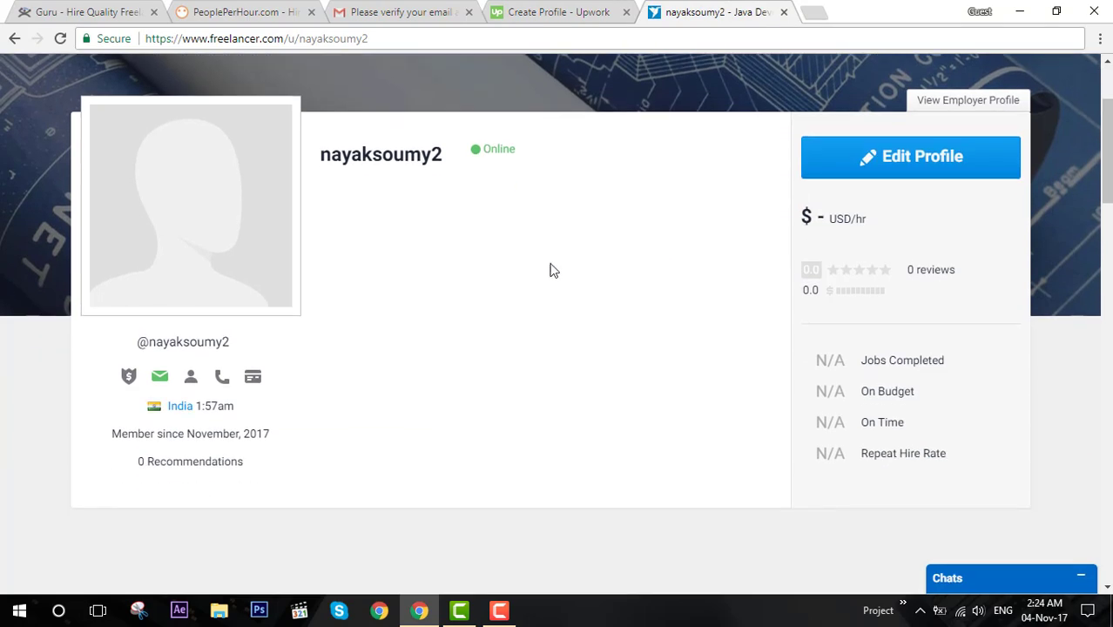
scroll(465, 422, "down", 12)
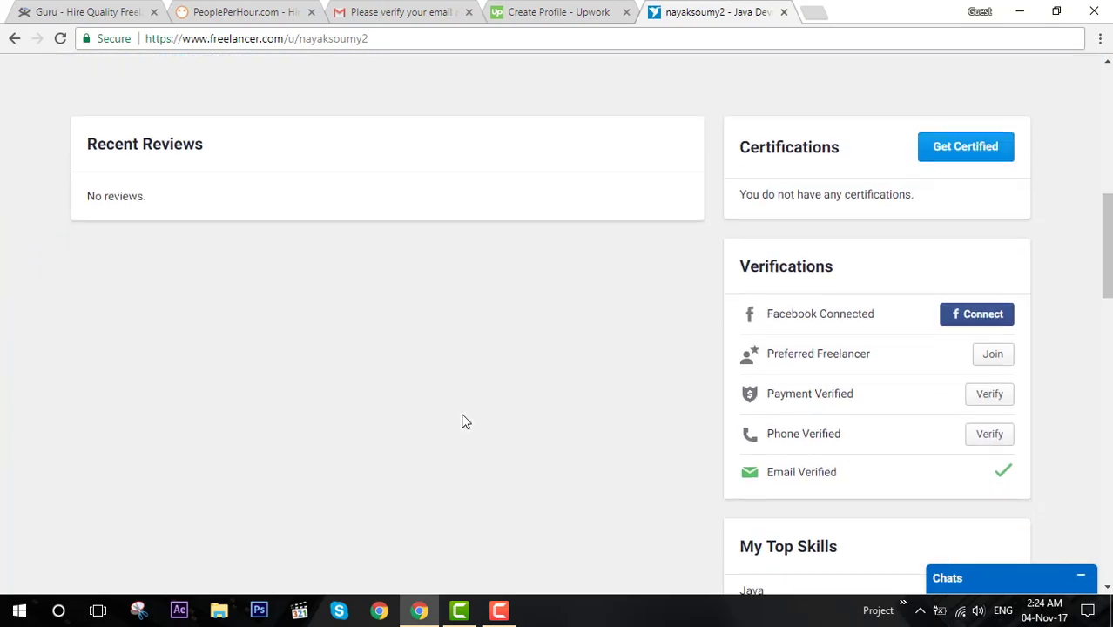
scroll(465, 418, "down", 9)
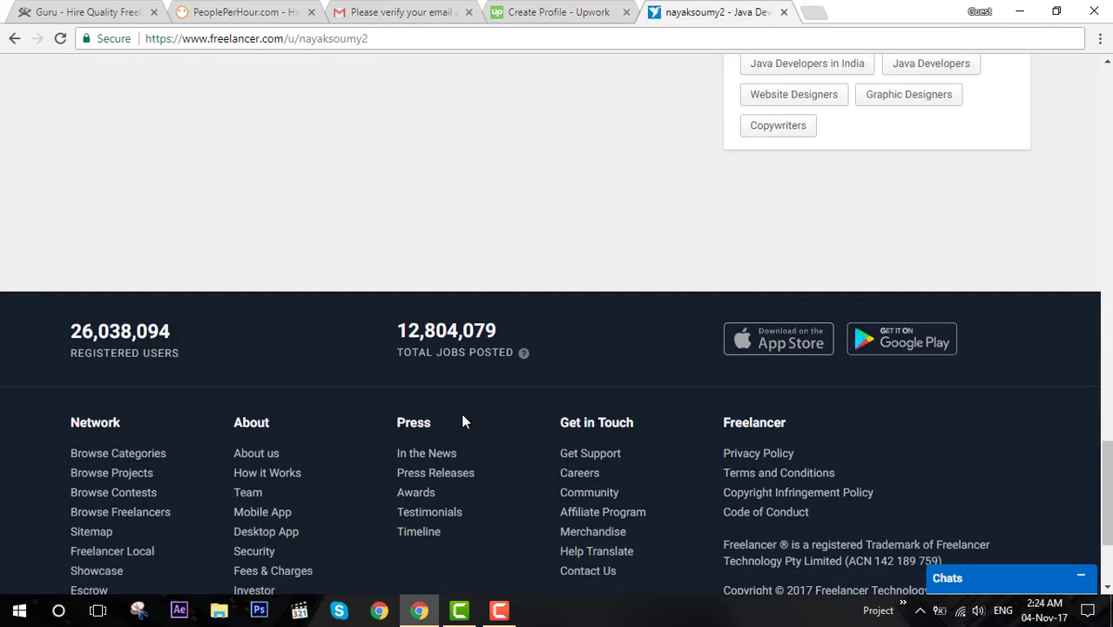
scroll(464, 414, "up", 12)
scroll(475, 393, "up", 11)
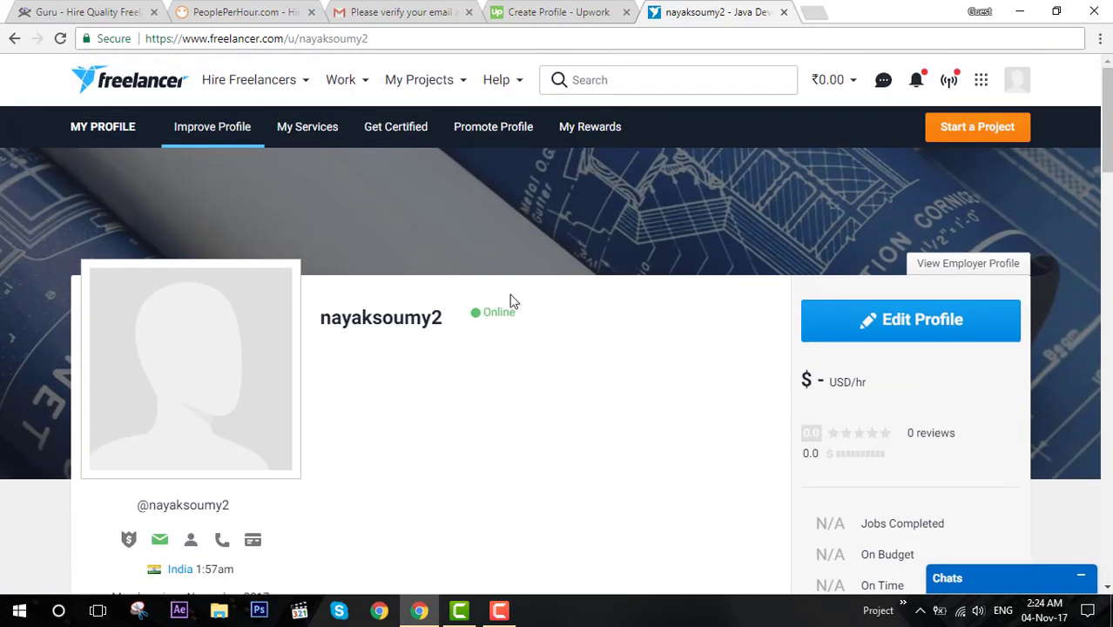
left_click(918, 85)
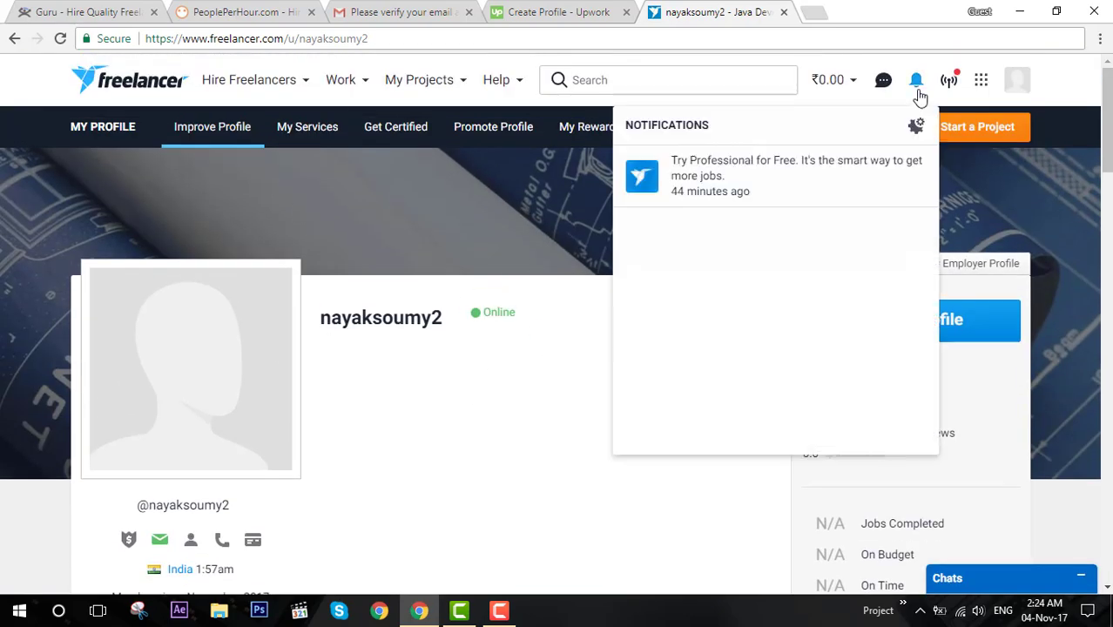
Close the Freelancer project feed and return to the Upwork form's photo section.
left_click(948, 85)
left_click(950, 87)
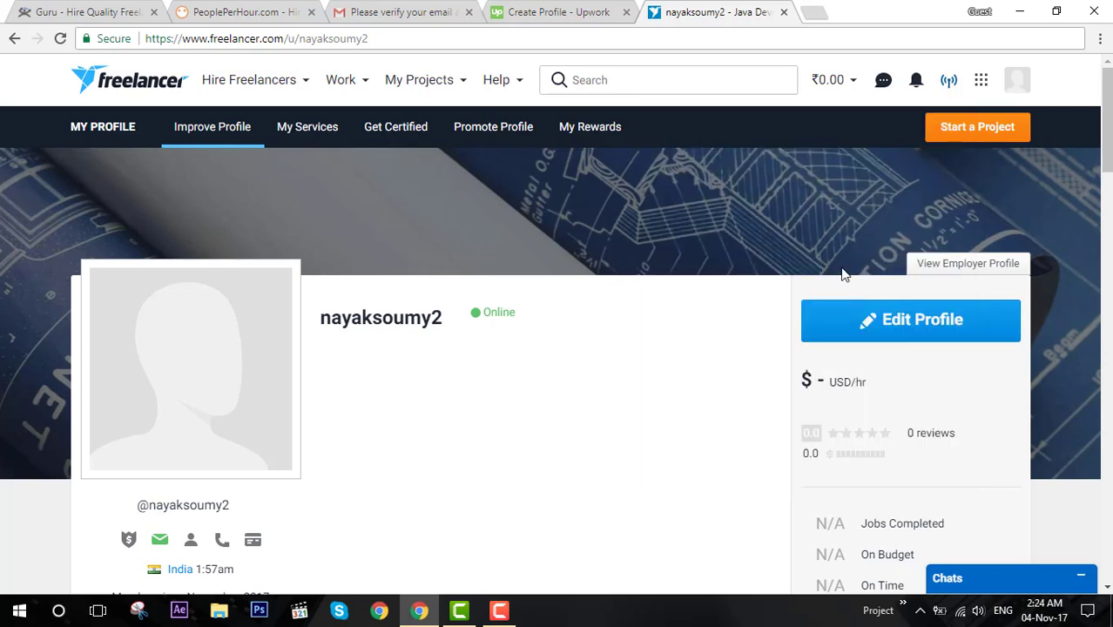
scroll(834, 293, "down", 1)
left_click(539, 9)
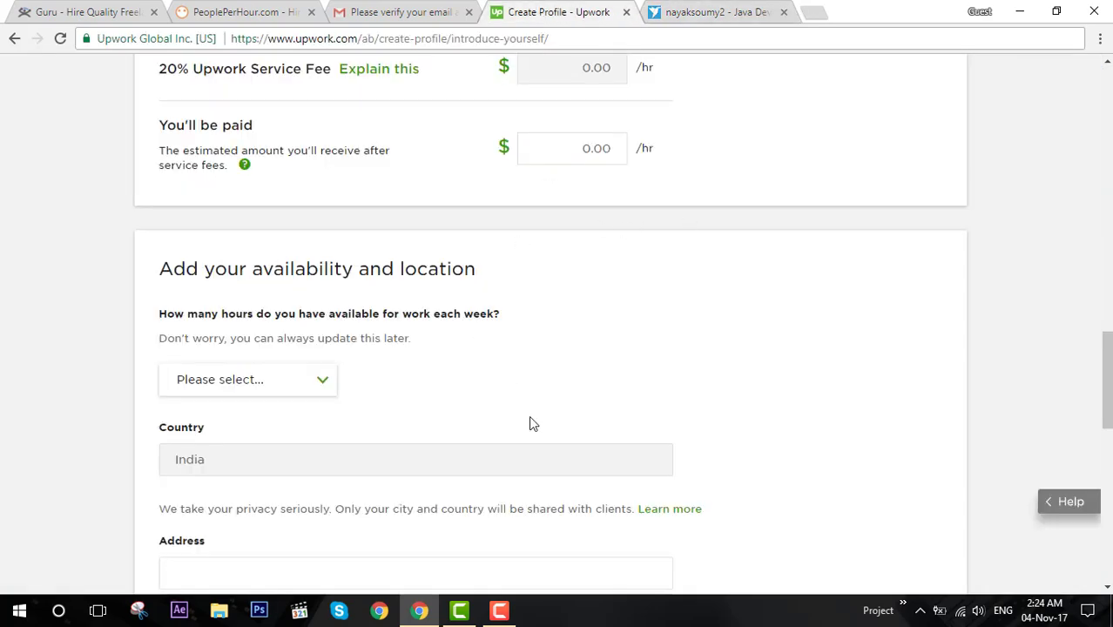
scroll(528, 415, "up", 10)
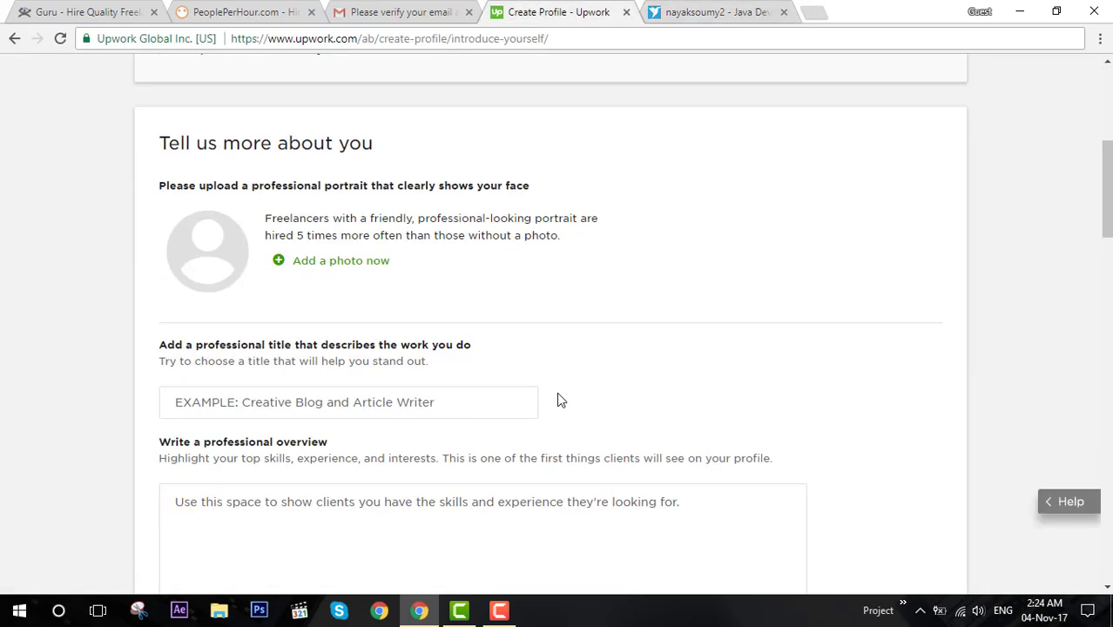
scroll(560, 401, "up", 5)
scroll(523, 366, "down", 1)
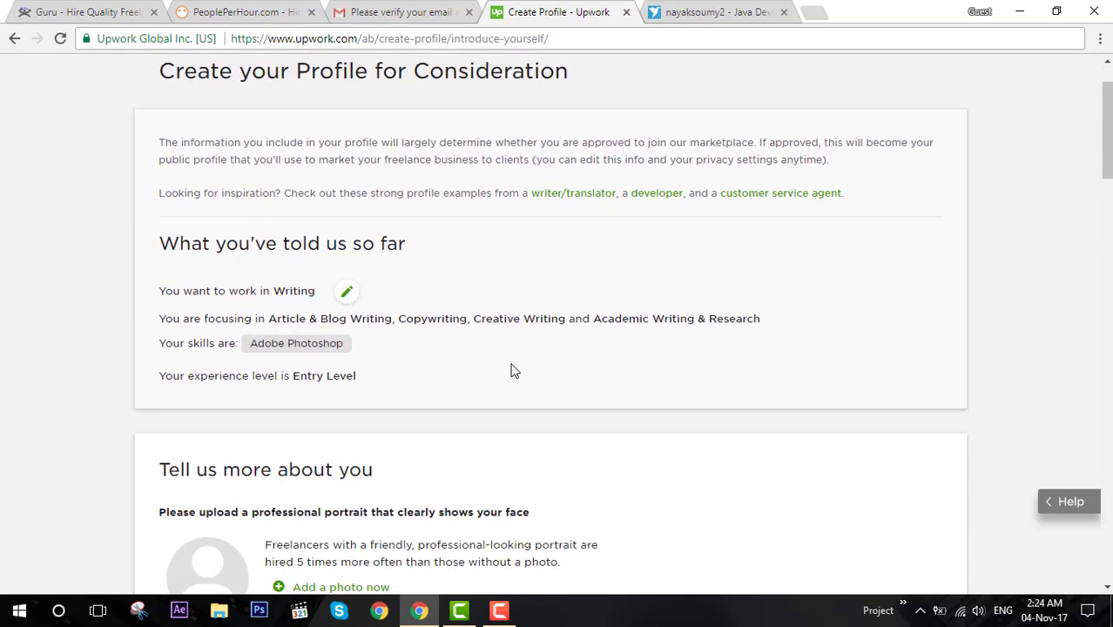
scroll(323, 377, "down", 3)
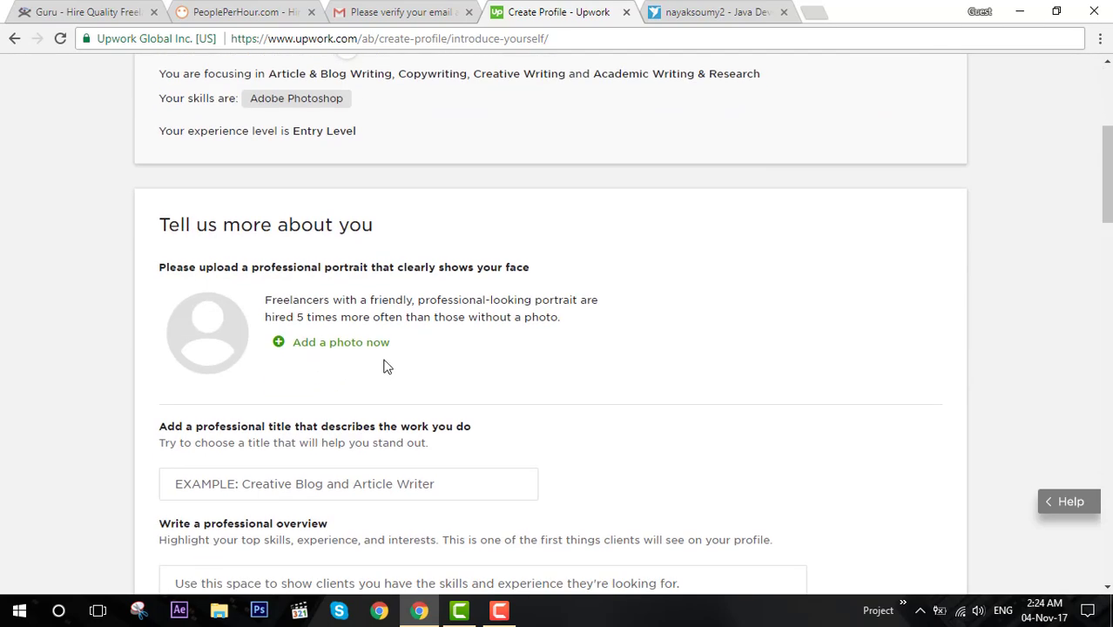
Upload Profile Image from the Desktop, nudge the crop circle up, and save the portrait.
left_click(349, 345)
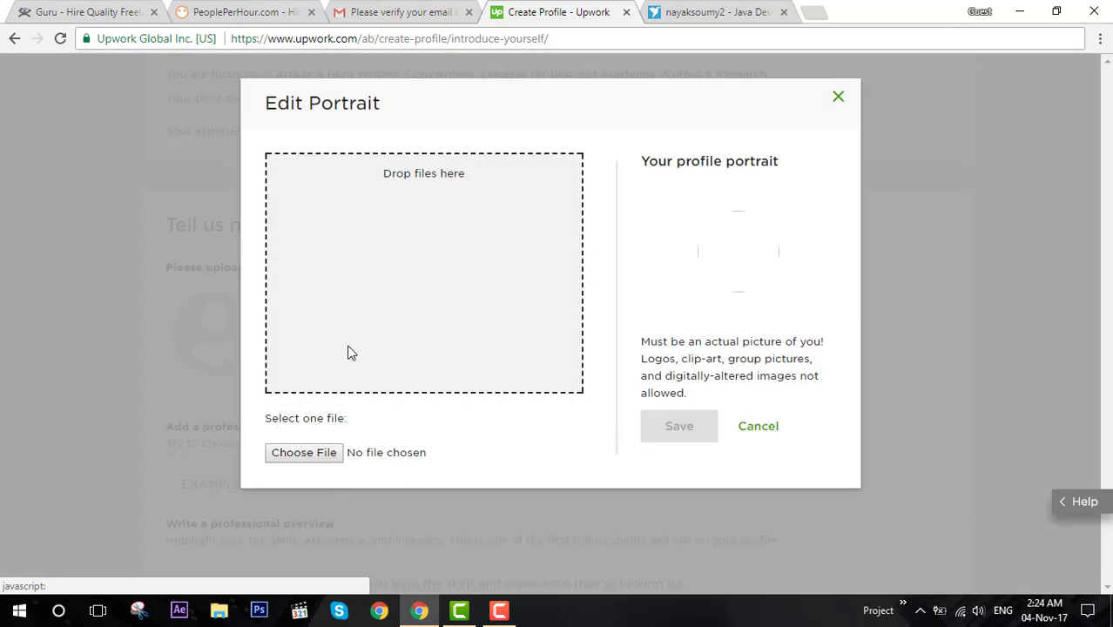
left_click(305, 453)
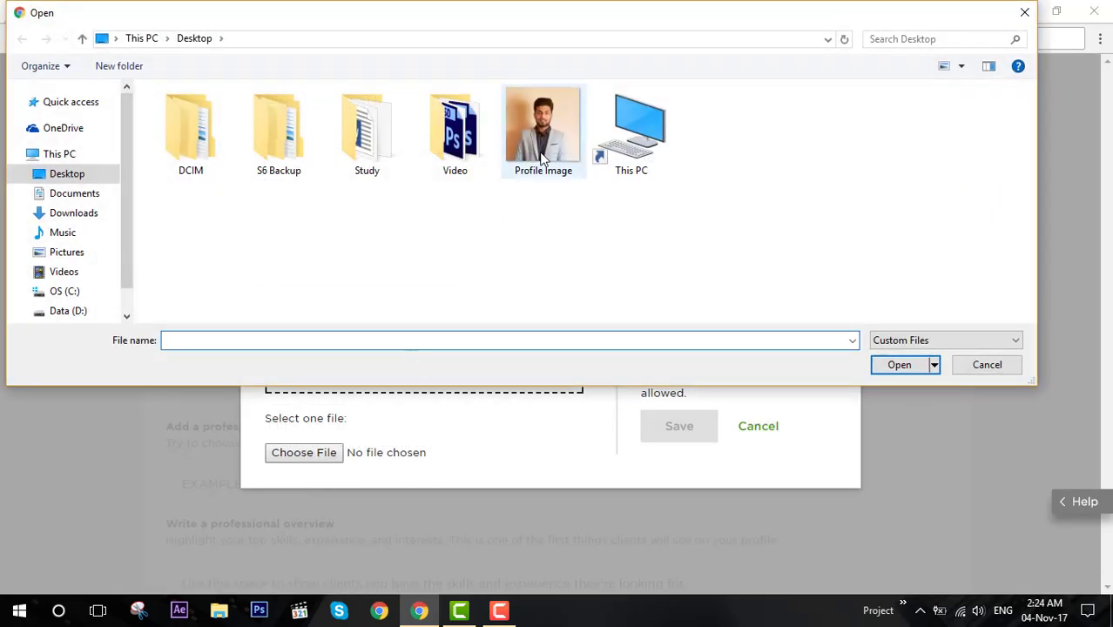
double_click(541, 157)
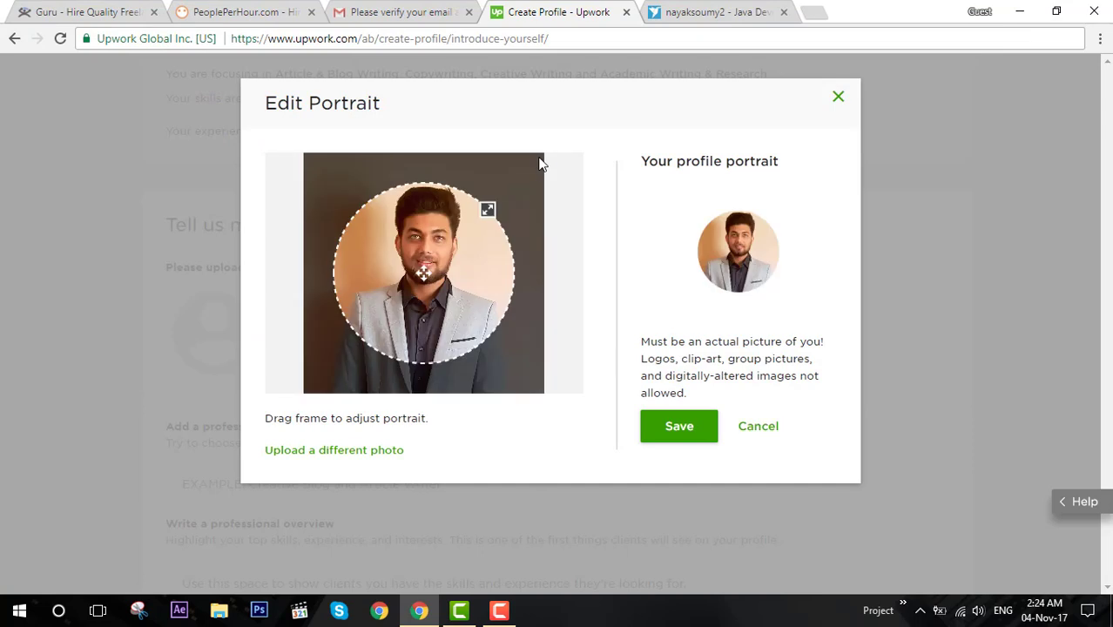
left_click_drag(490, 267, 490, 253)
left_click(679, 426)
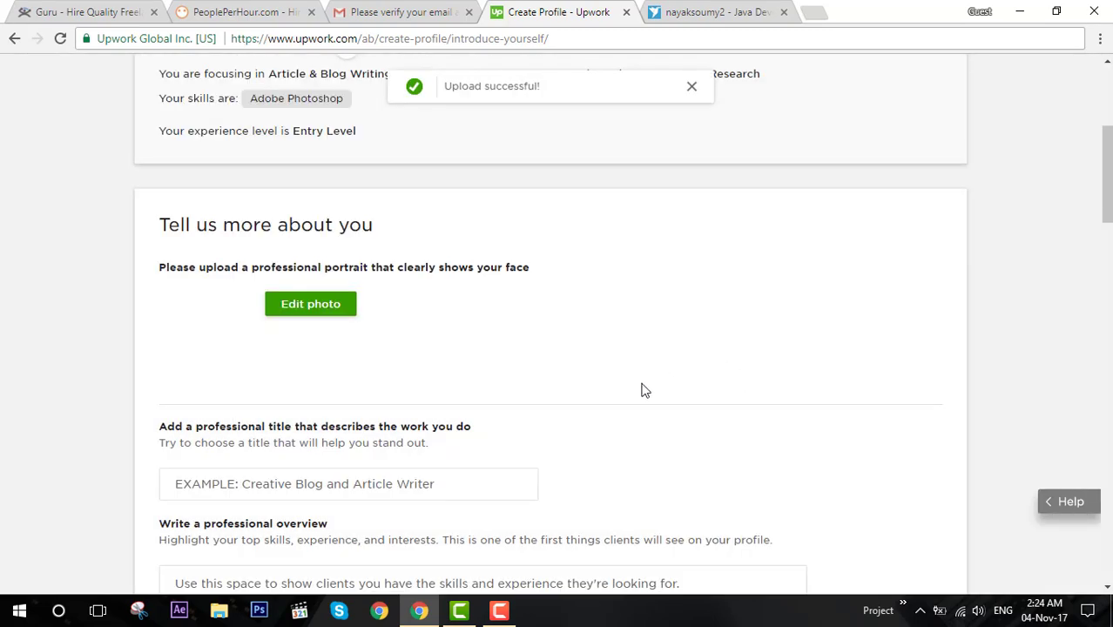
Click into the professional title and overview fields on the Upwork form.
scroll(642, 390, "down", 2)
left_click(211, 320)
left_click(259, 417)
scroll(259, 420, "down", 3)
scroll(259, 422, "down", 2)
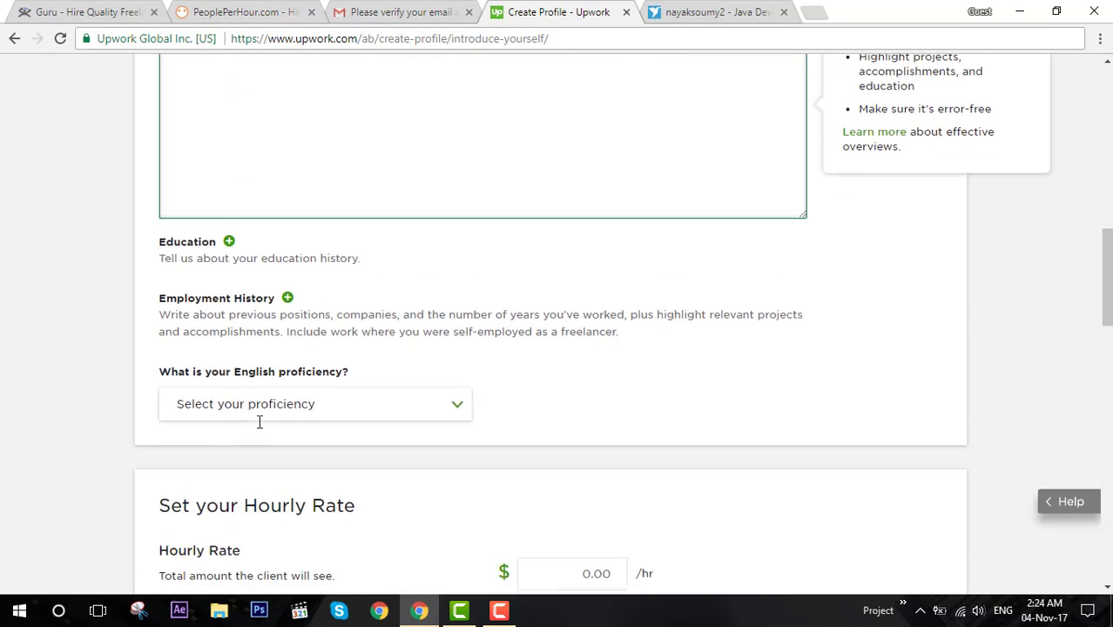
Open and cancel Add Education, scroll to Review Application & Submit, then go to Freelancer.com.
left_click(209, 254)
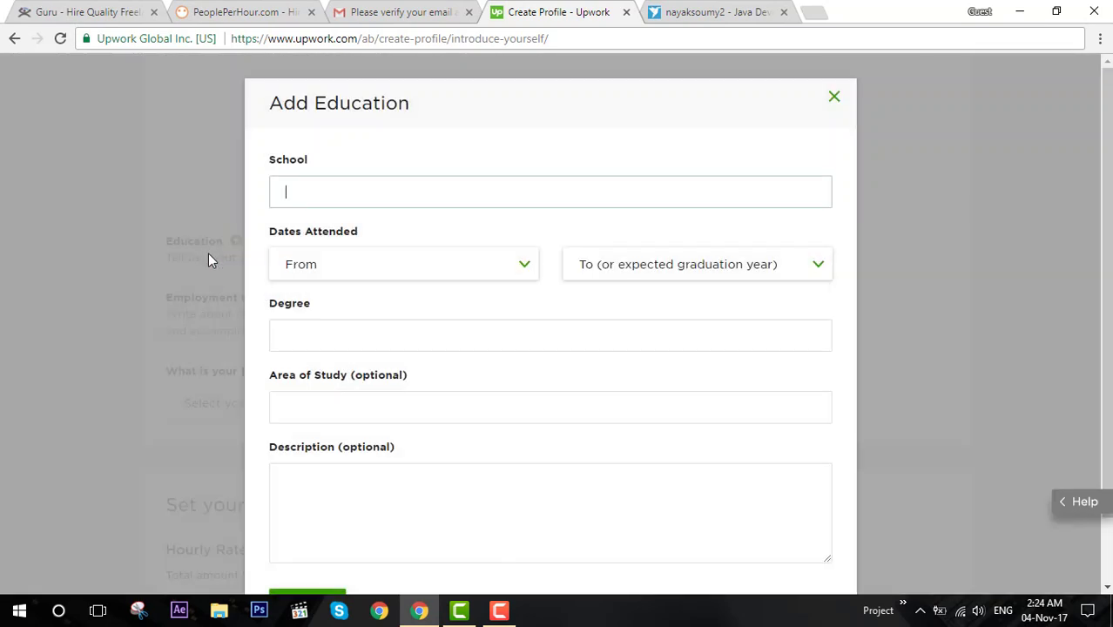
left_click(834, 99)
scroll(349, 365, "down", 10)
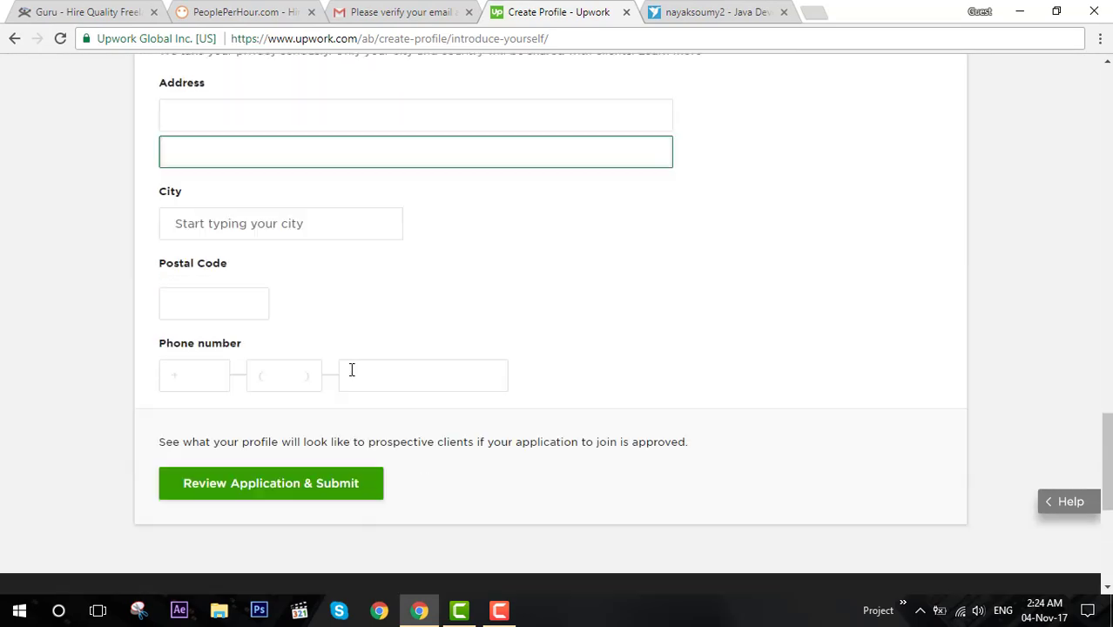
scroll(348, 371, "down", 3)
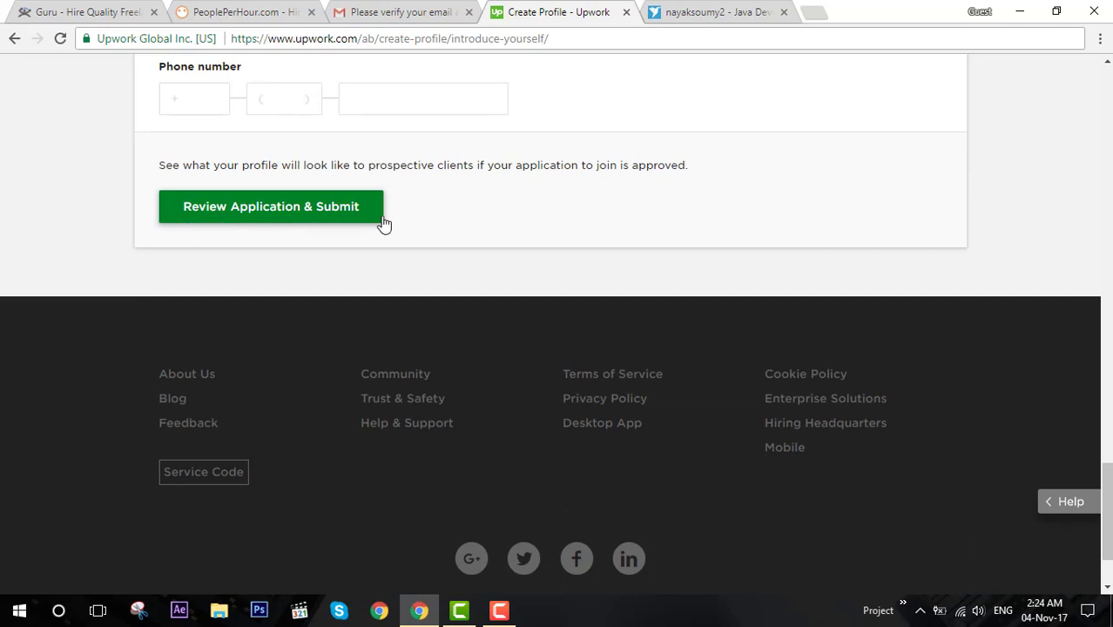
left_click(707, 14)
Edit the Freelancer profile address to another username, then retry it with .html appended.
scroll(662, 299, "down", 2)
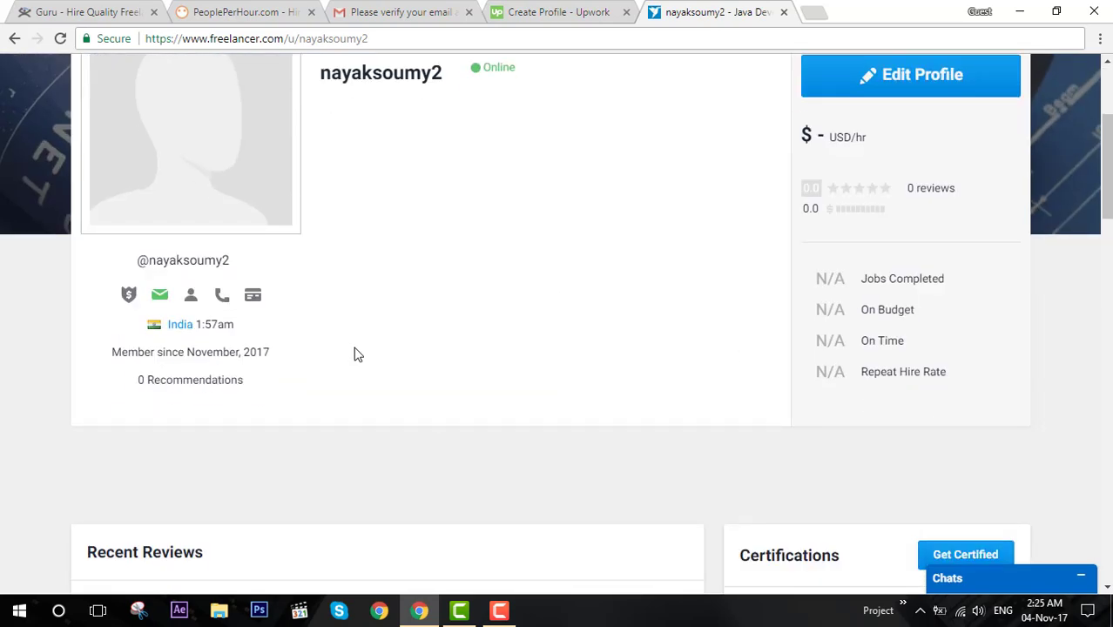
scroll(353, 354, "up", 3)
left_click(412, 41)
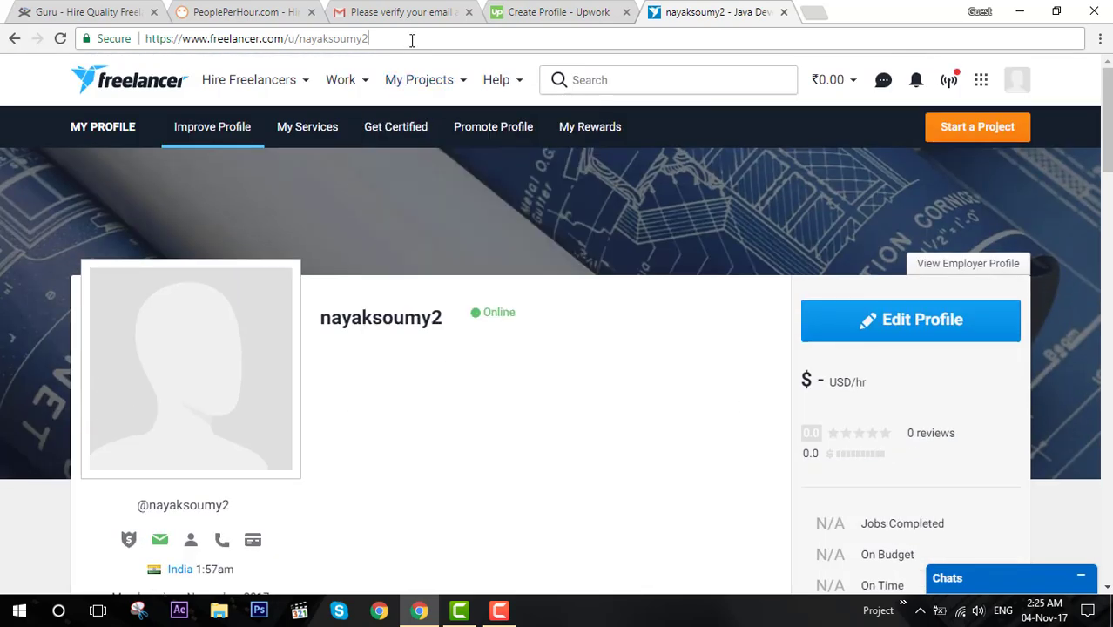
double_click(339, 39)
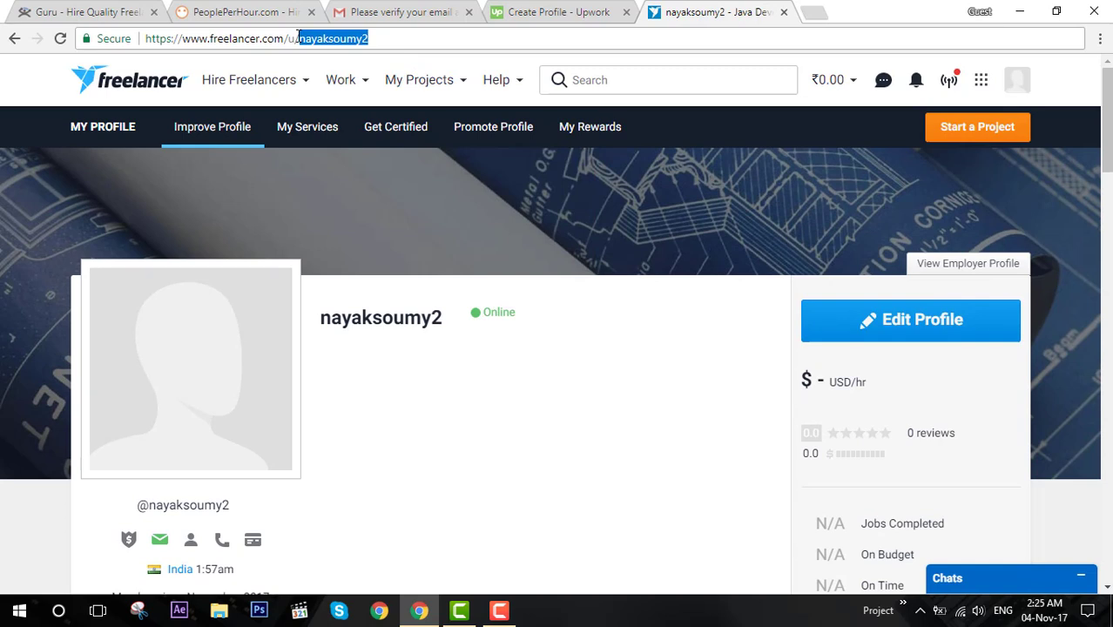
type("ww43582")
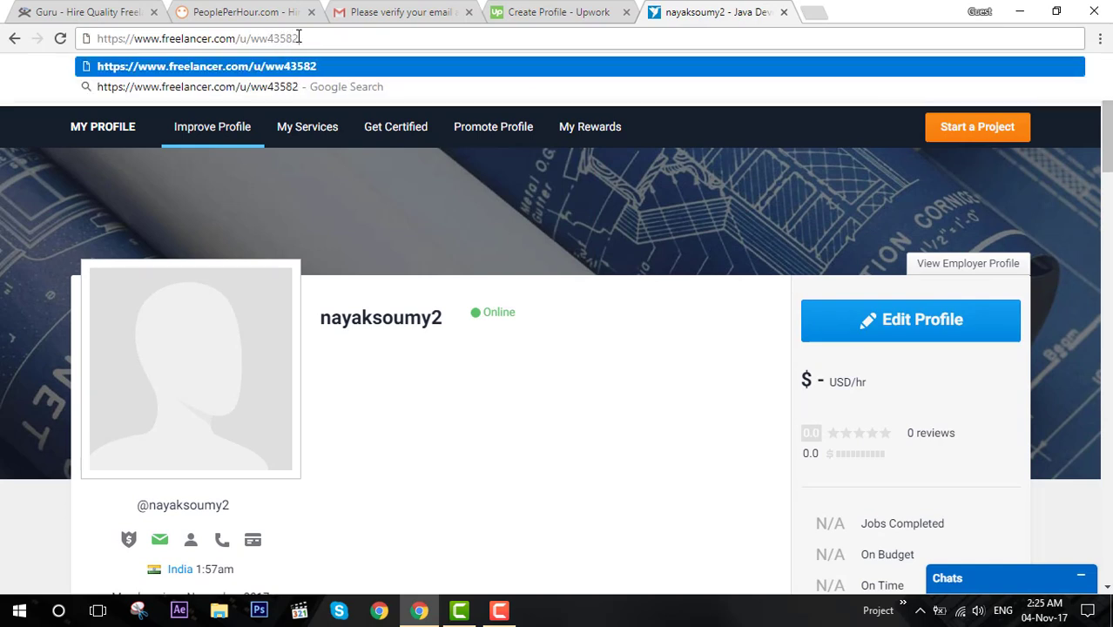
key("Return")
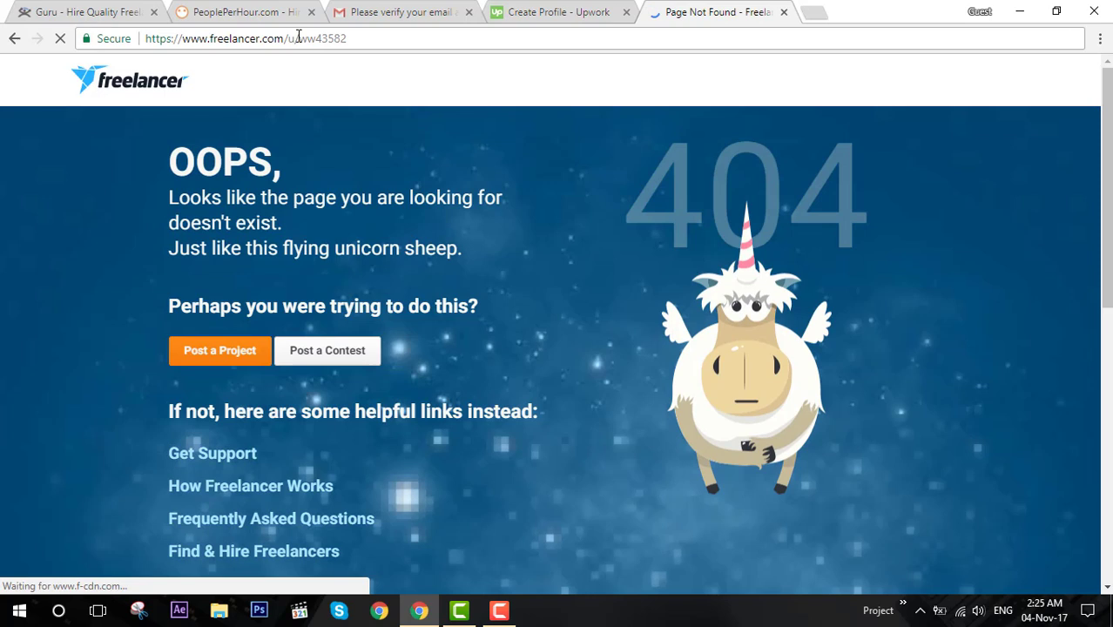
left_click(371, 38)
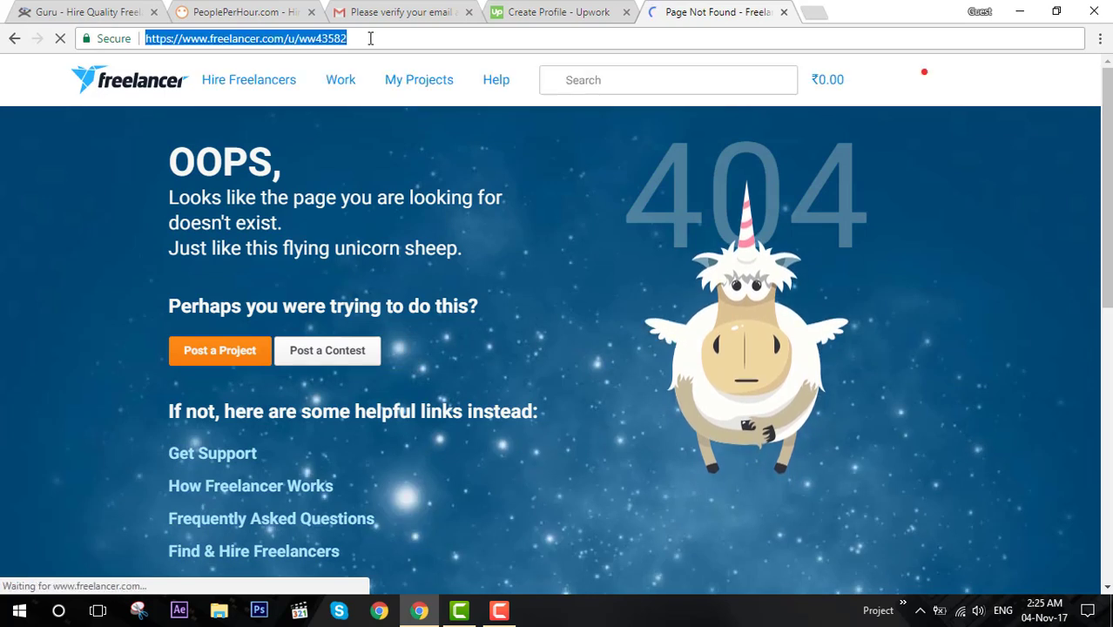
left_click(370, 38)
type(".")
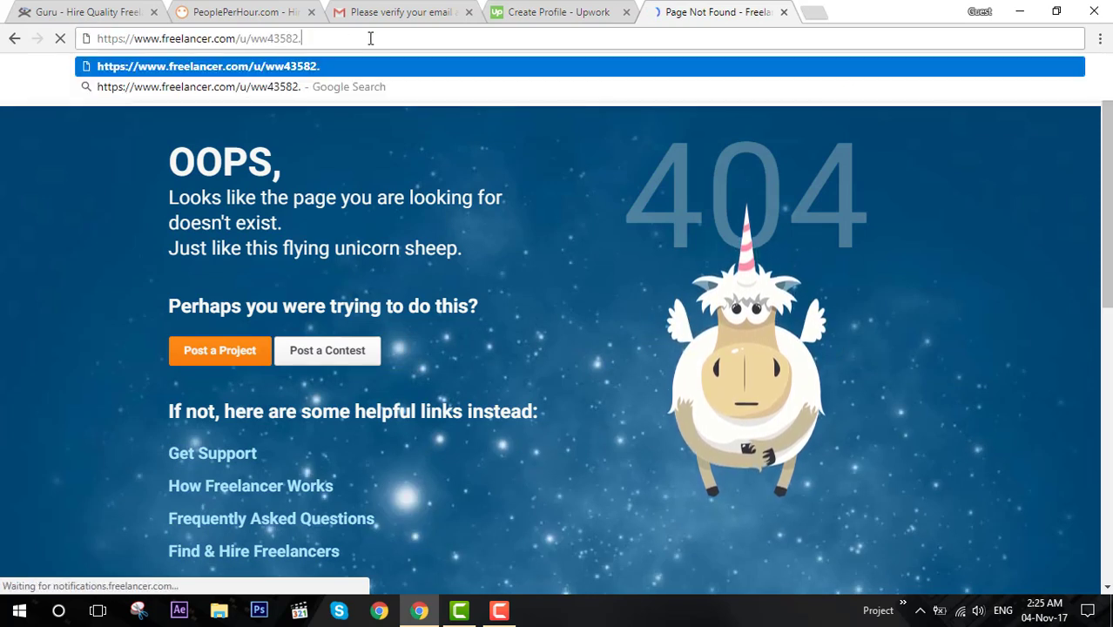
type("html")
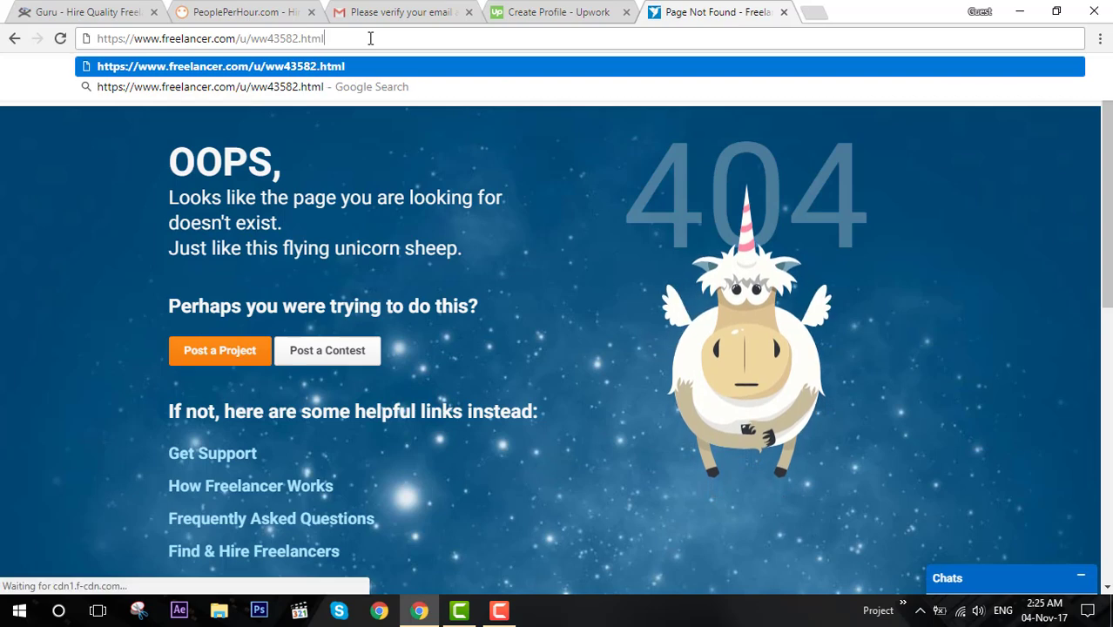
key("Return")
Web-search the designer's name, open their Freelancer profile, and select the 'Your Ideas with my creativity = Great Design' tagline.
left_click_drag(370, 39, 135, 36)
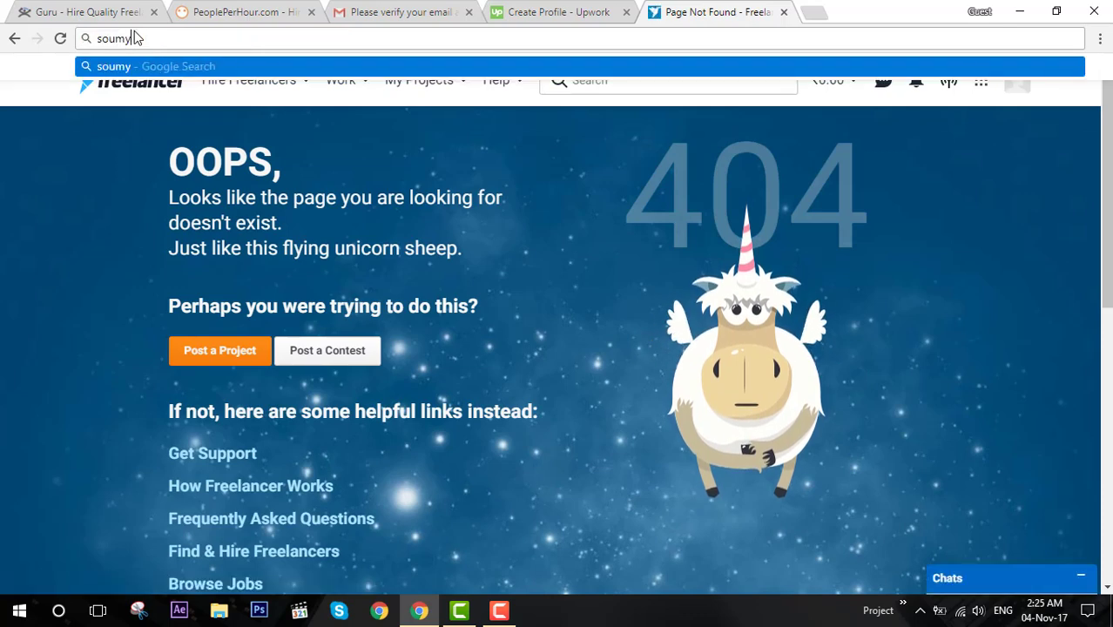
key("Return")
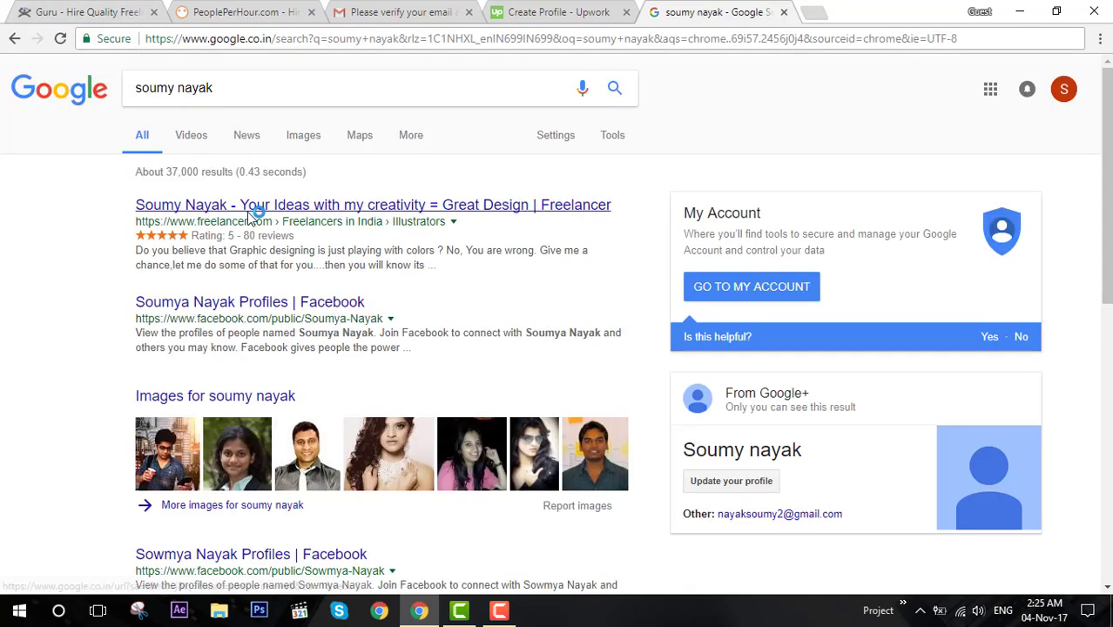
left_click(250, 210)
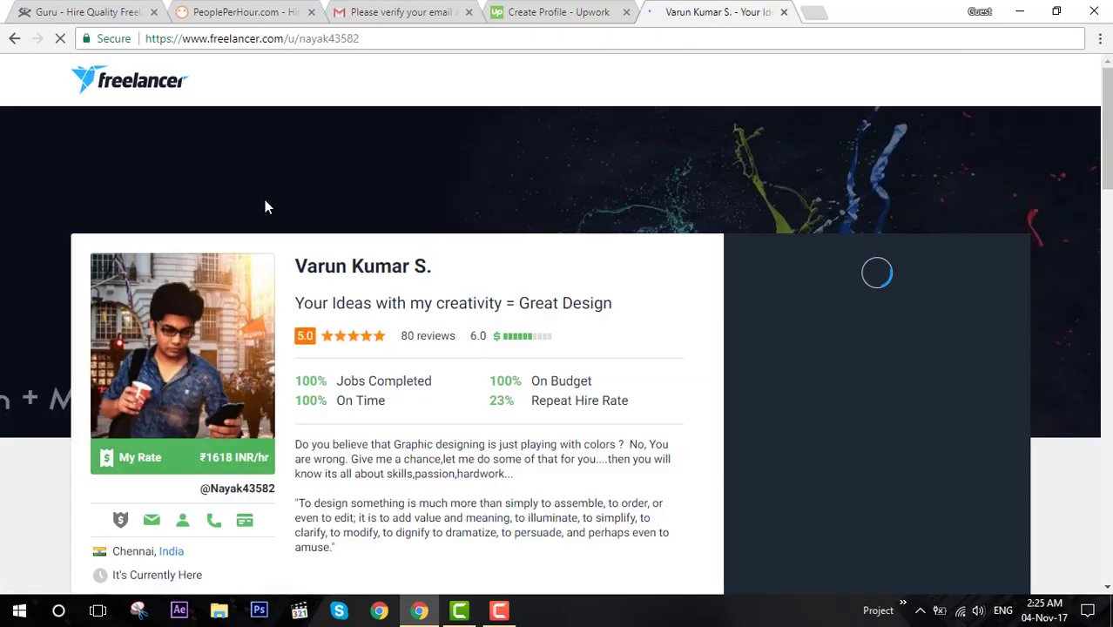
scroll(357, 283, "down", 3)
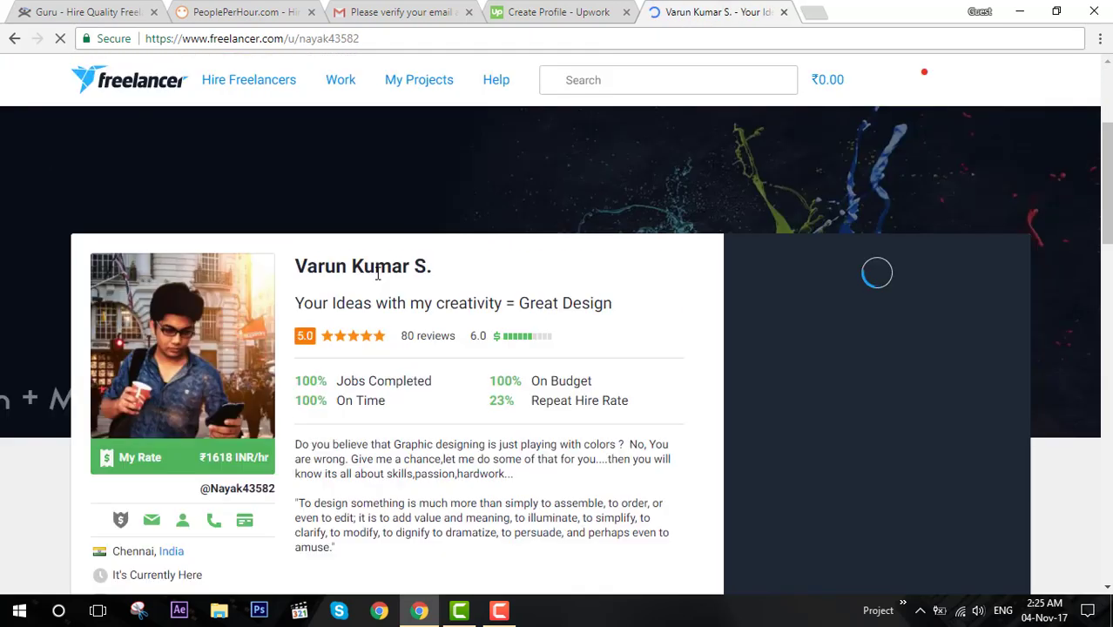
scroll(368, 361, "down", 3)
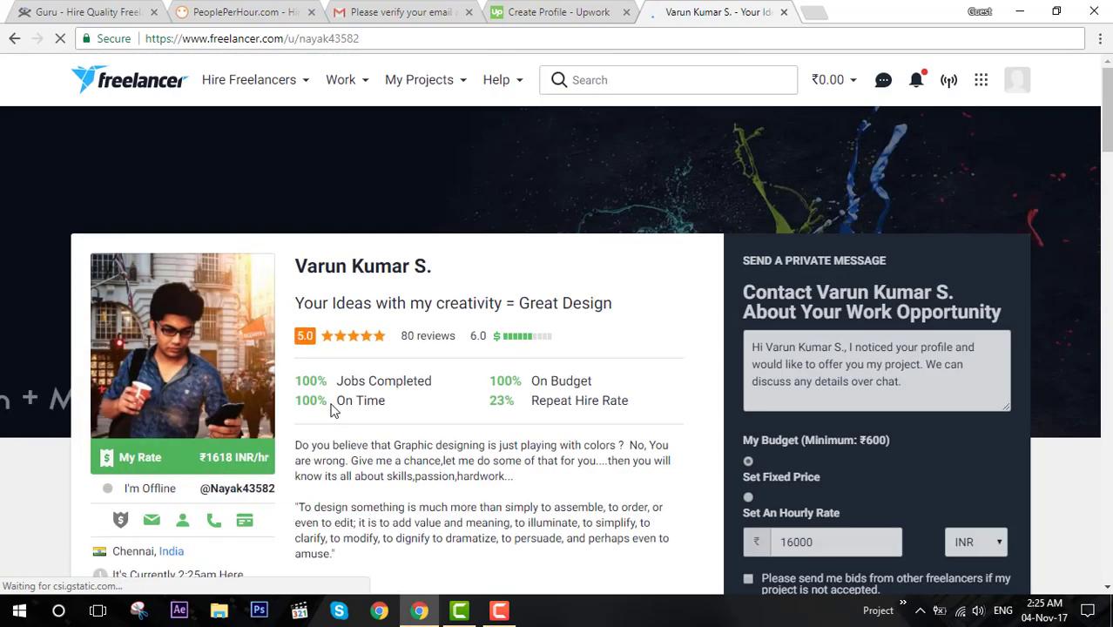
scroll(336, 410, "down", 3)
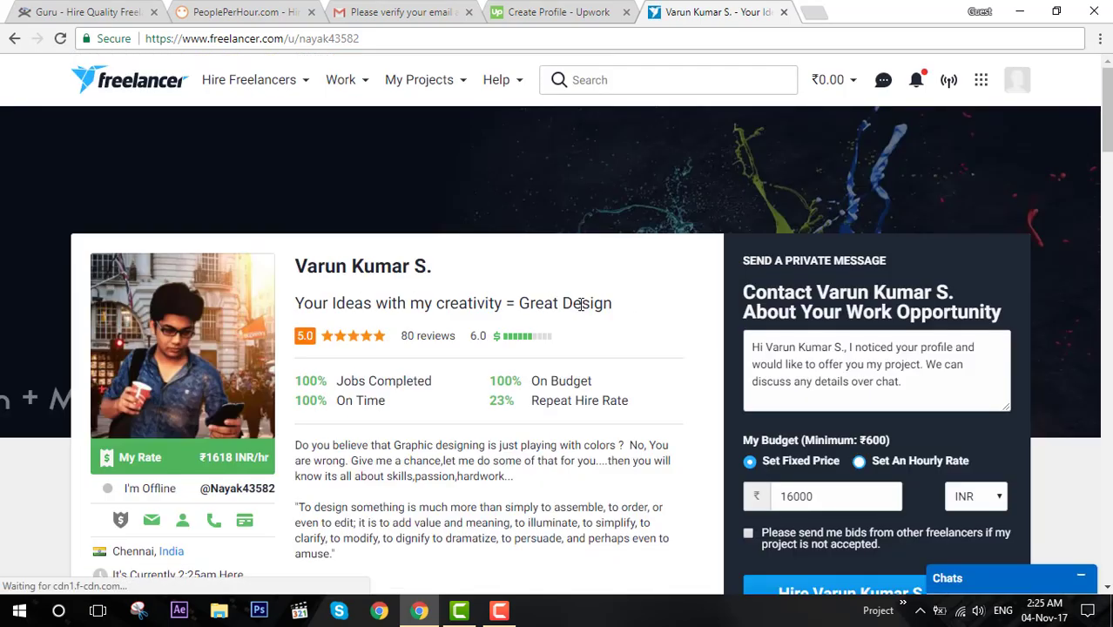
triple_click(612, 306)
left_click_drag(612, 305, 299, 299)
Replace a word in the Upwork professional title with 'make'.
left_click(563, 14)
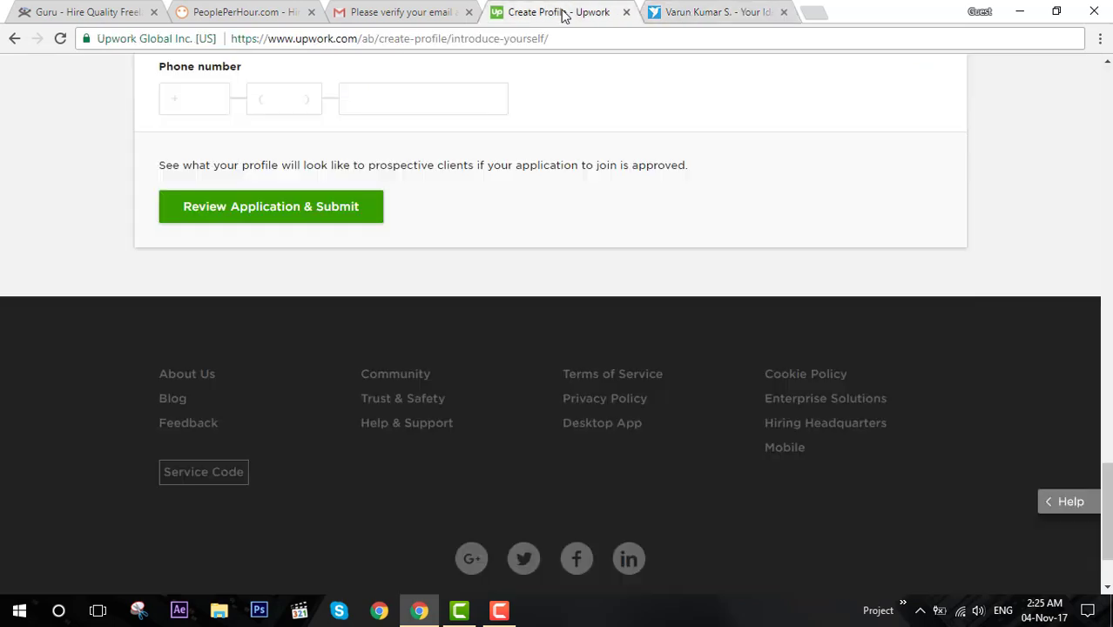
scroll(404, 163, "up", 15)
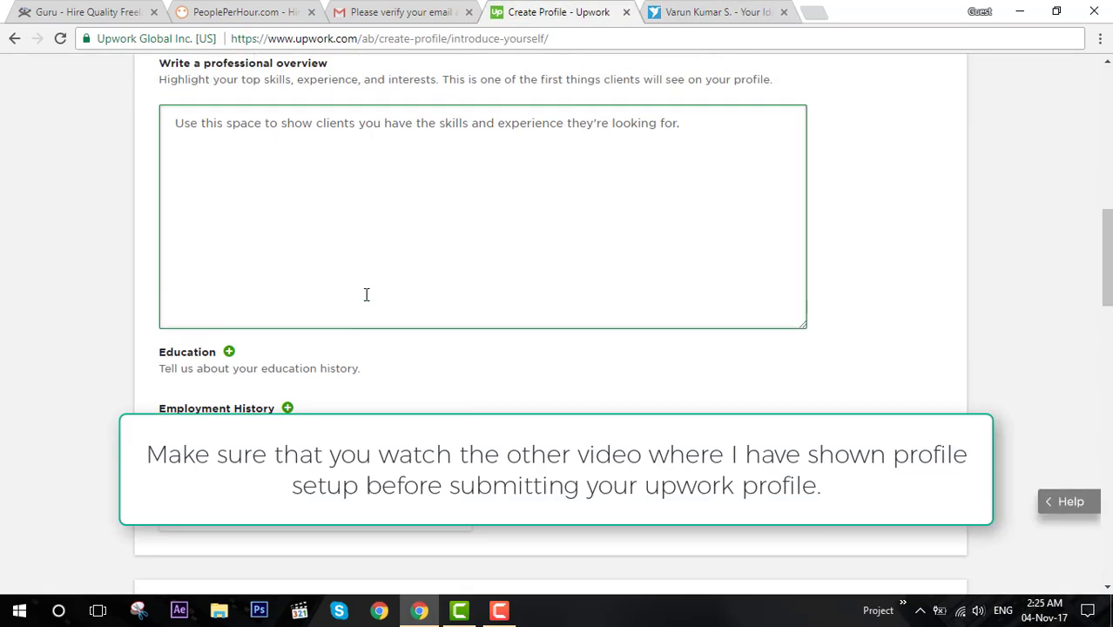
double_click(361, 239)
type("make")
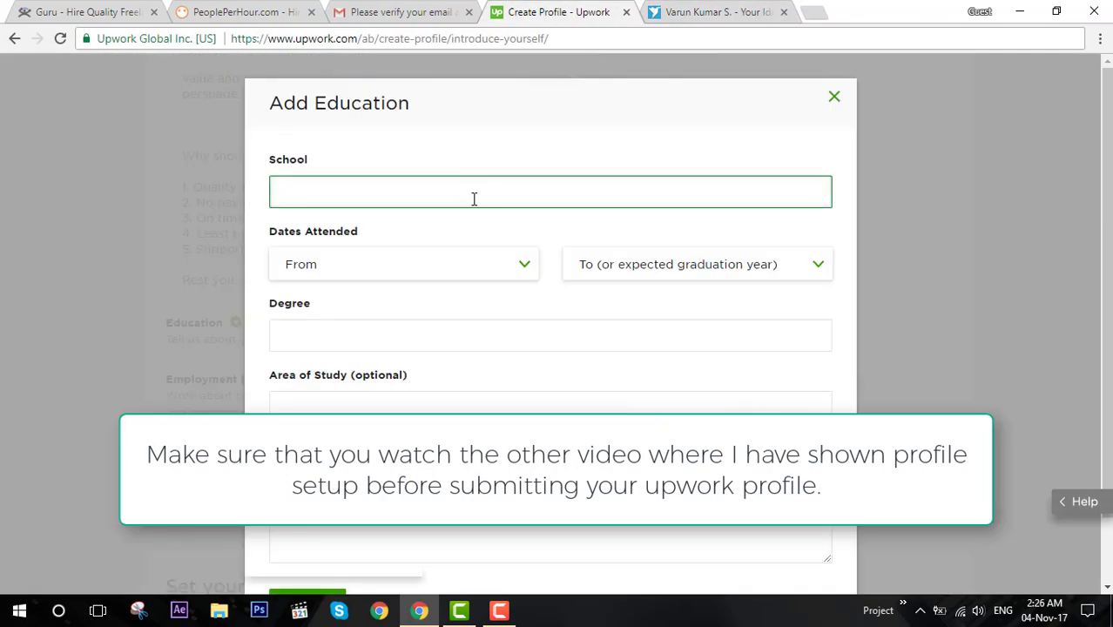
Add an education entry: Sathyabama University, Bachelor of Engineering (B.Eng.).
type("Sathyabama University")
left_click(403, 337)
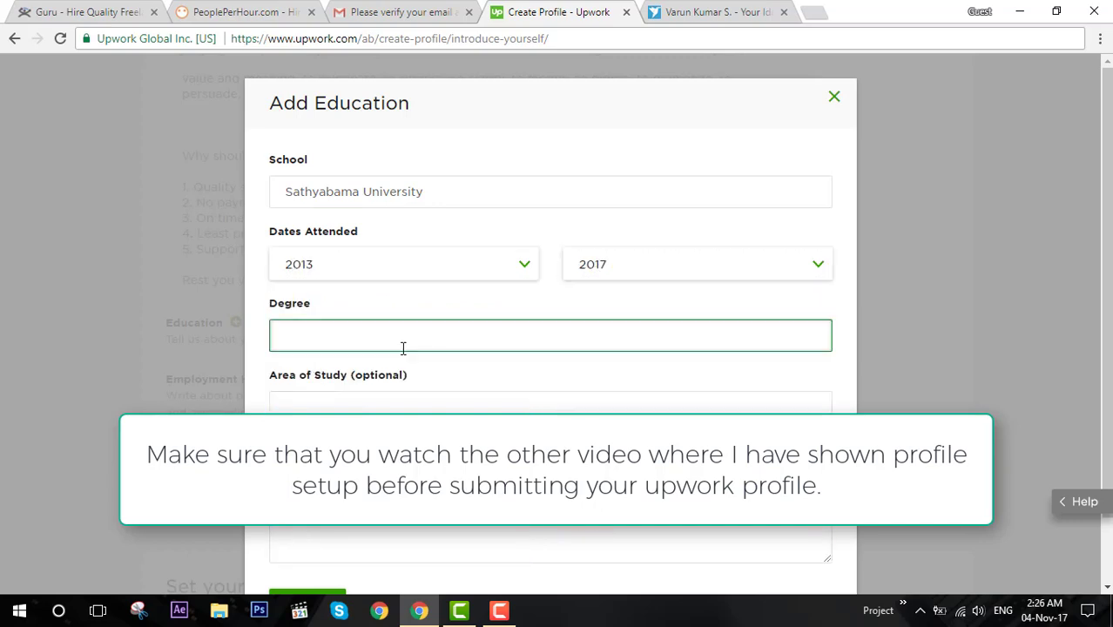
type("B.")
left_click(427, 410)
scroll(308, 488, "down", 2)
left_click(308, 534)
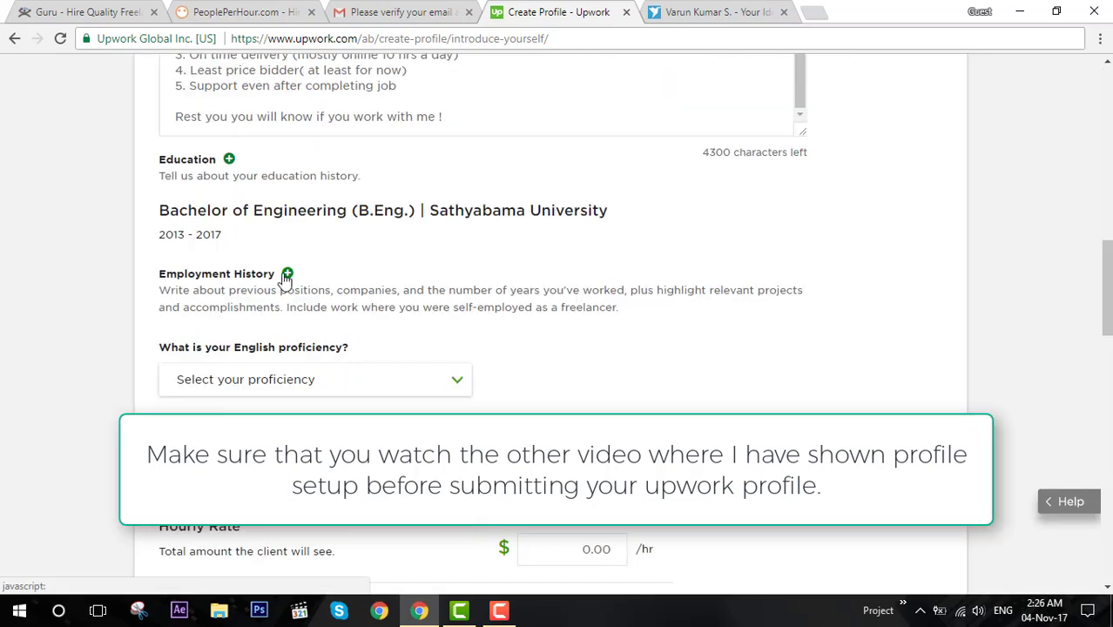
Skip adding employment and set English proficiency to Conversational.
left_click(287, 275)
left_click(357, 159)
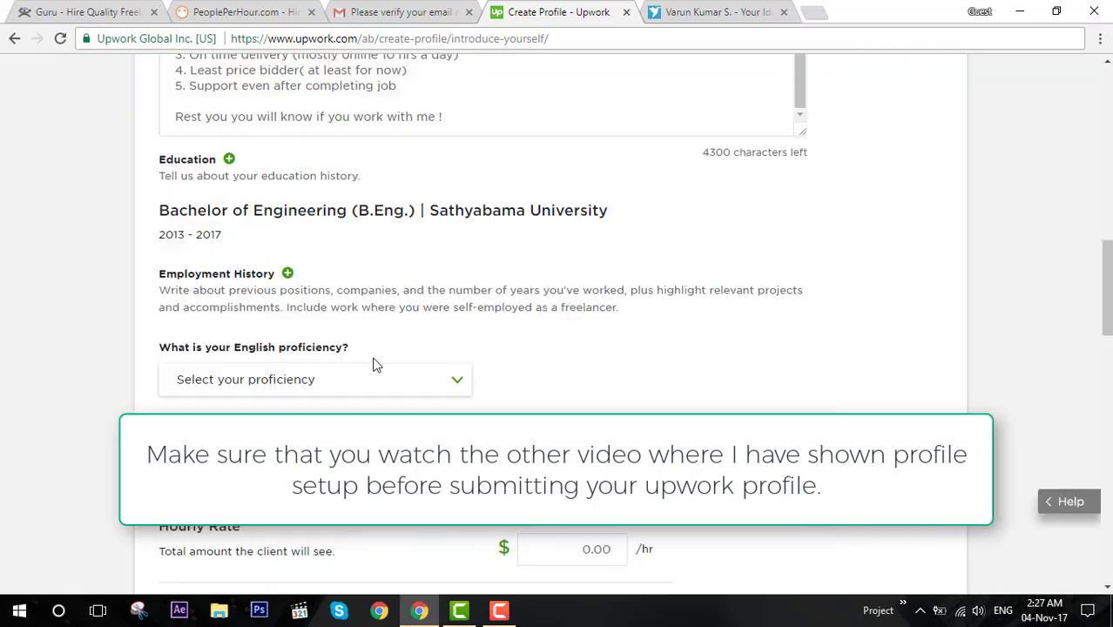
left_click(376, 367)
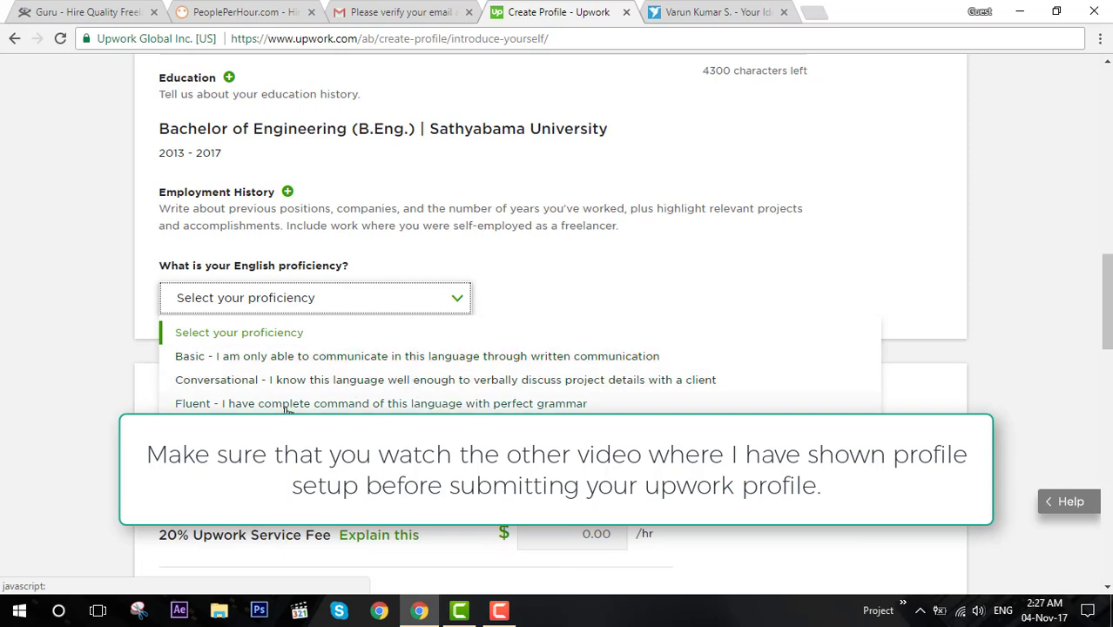
left_click(217, 379)
Set a $20 hourly rate, more than 30 hrs/week, and accept both longer and shorter projects.
scroll(557, 348, "down", 2)
left_click(574, 303)
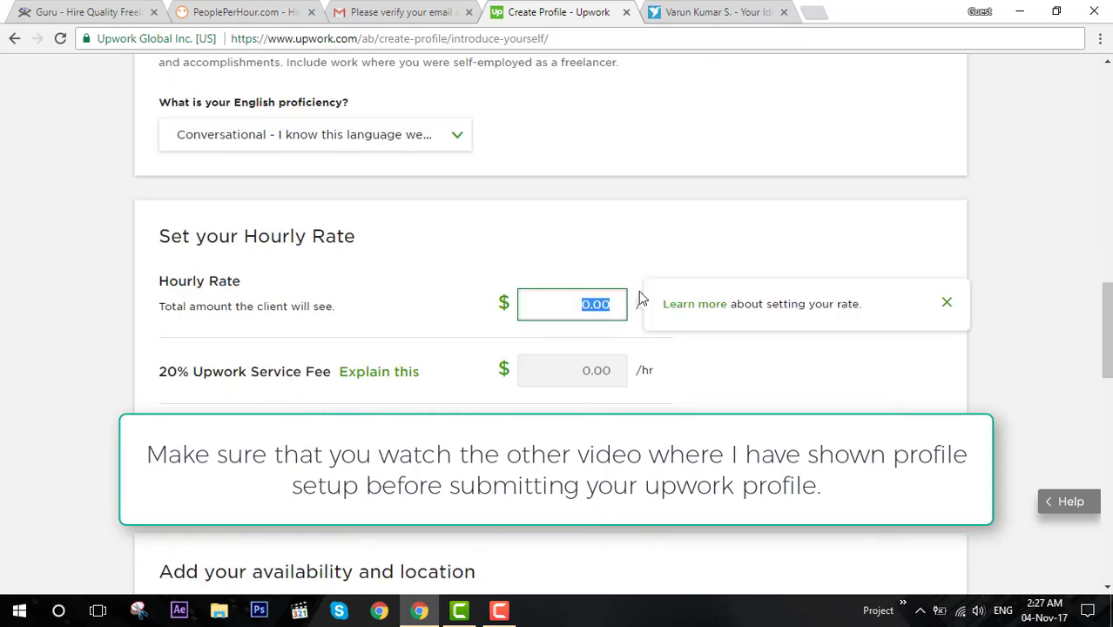
type("20")
scroll(610, 322, "down", 4)
left_click(248, 356)
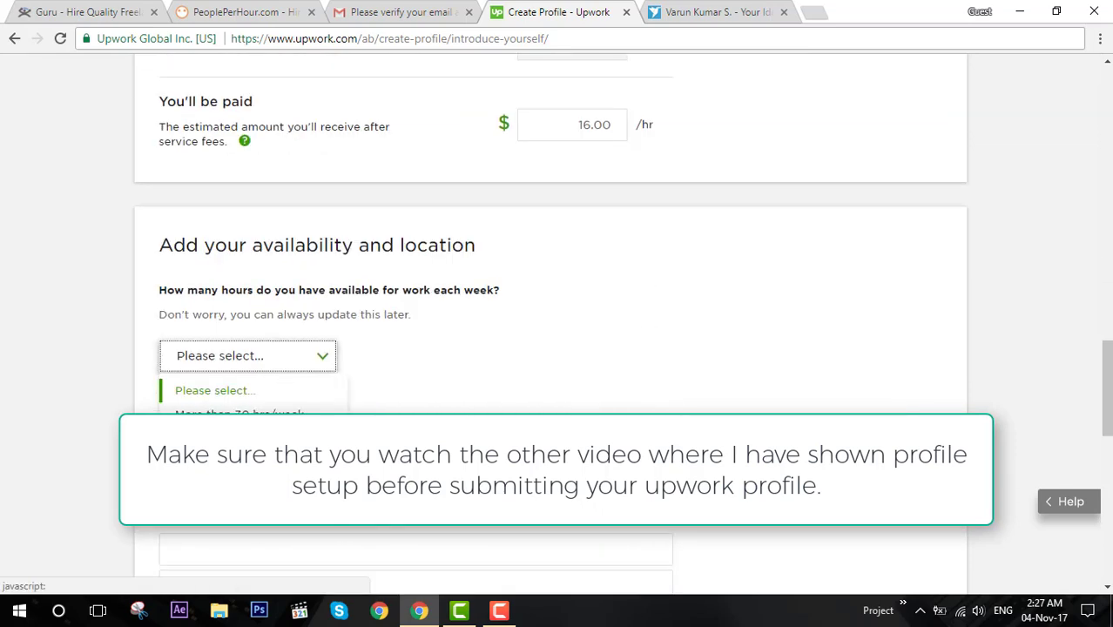
left_click(248, 416)
scroll(293, 309, "down", 2)
left_click(185, 353)
scroll(239, 394, "down", 4)
Fill in the address lines, city and postal code, then submit the profile for review.
left_click(271, 201)
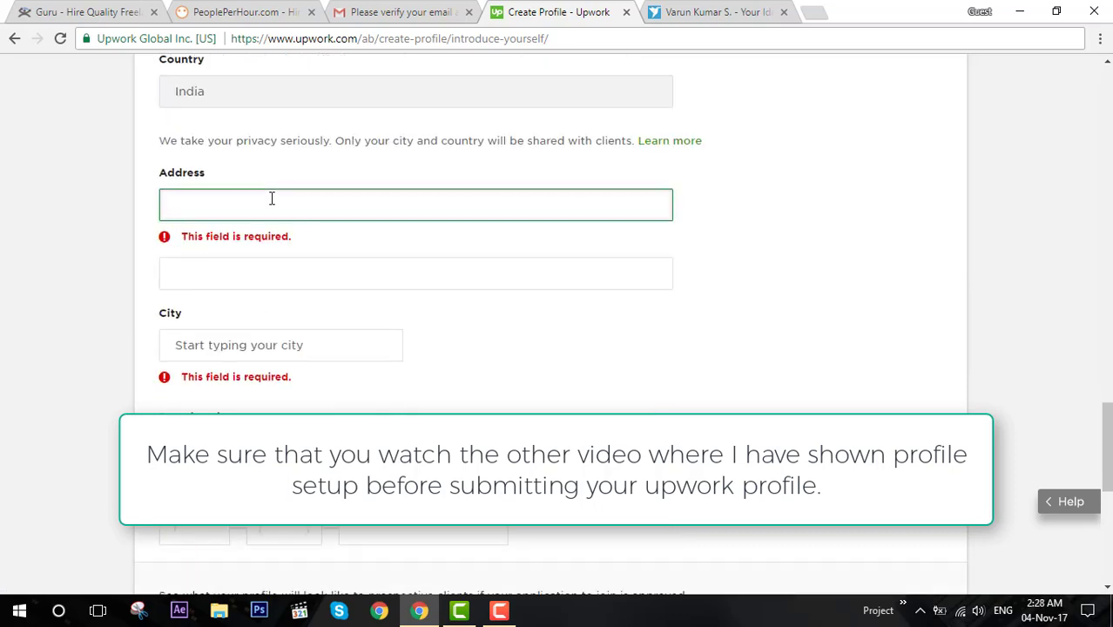
type("32e23")
key("Tab")
type("sdfsdf")
left_click(303, 313)
type("Chennai")
left_click(285, 349)
left_click(212, 394)
type("600115")
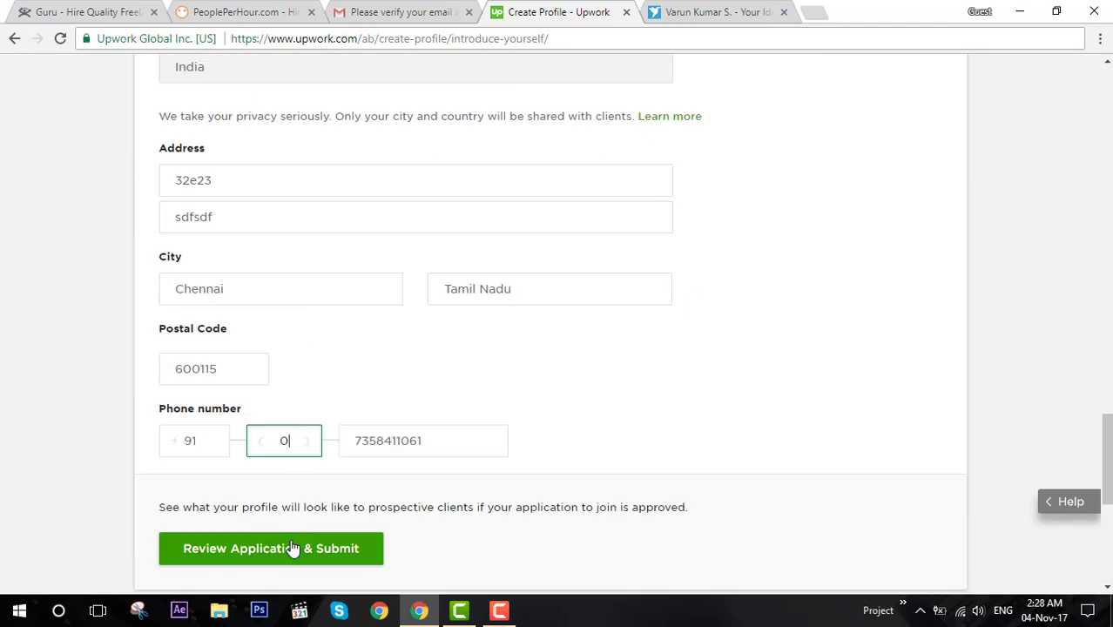
left_click(294, 550)
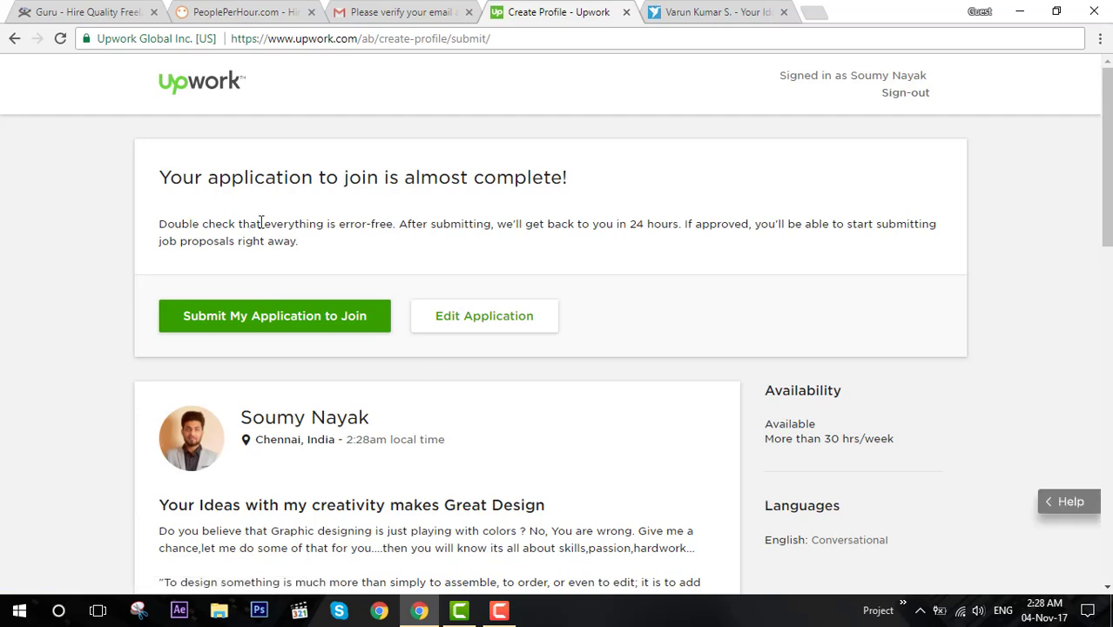
Scroll through the profile preview and expand the full 'Why should you hire' text.
left_click_drag(280, 222, 591, 219)
left_click(591, 222)
scroll(594, 224, "down", 2)
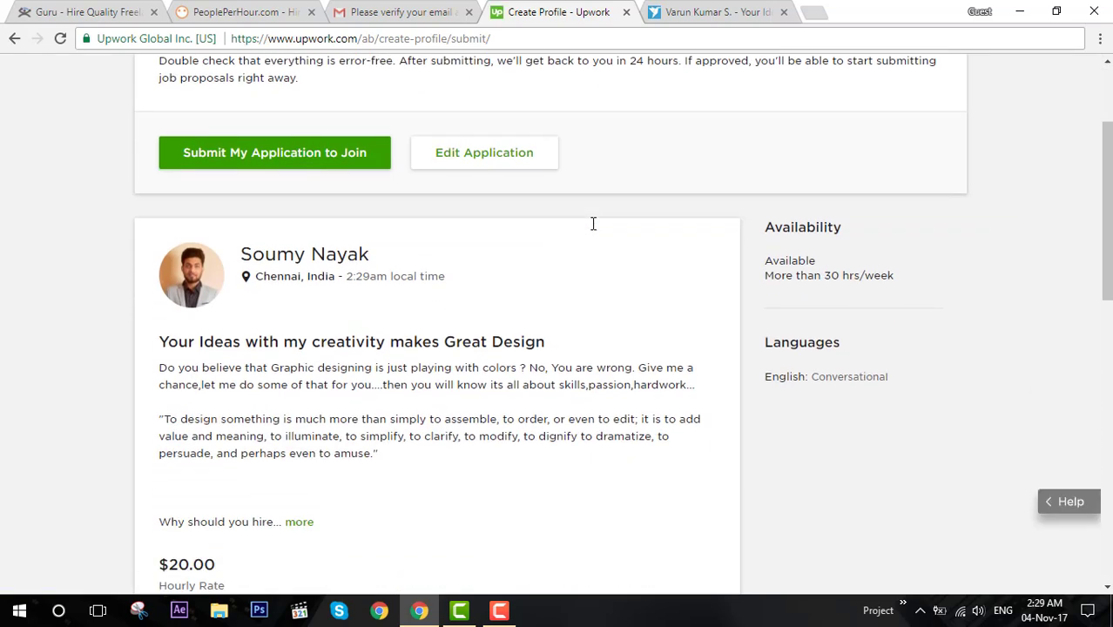
scroll(593, 224, "down", 5)
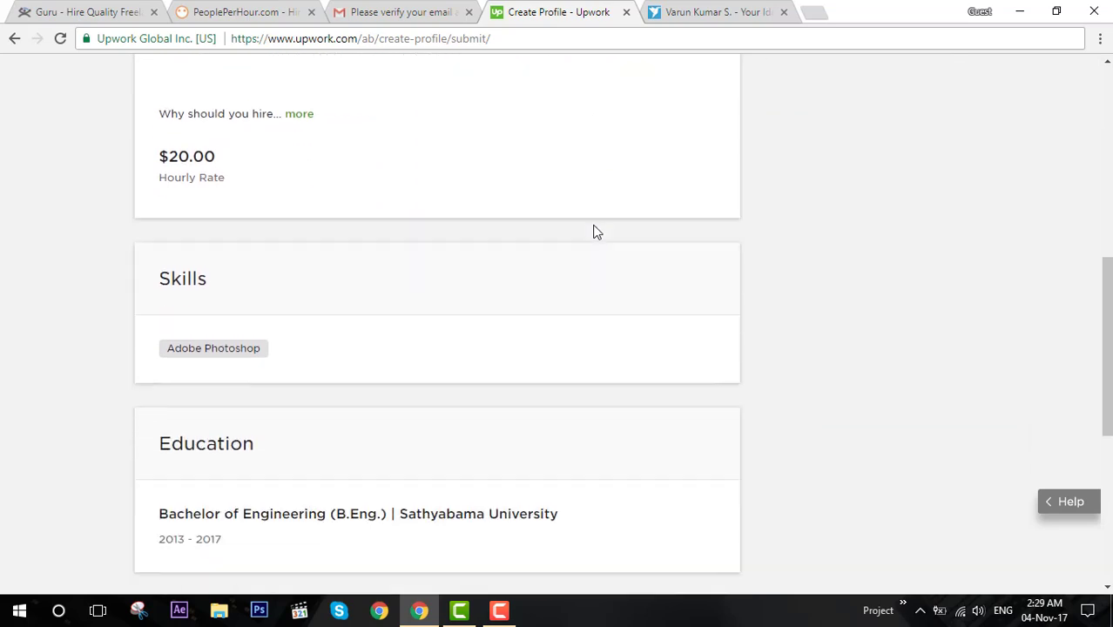
scroll(594, 231, "down", 3)
scroll(592, 230, "up", 3)
scroll(228, 370, "up", 4)
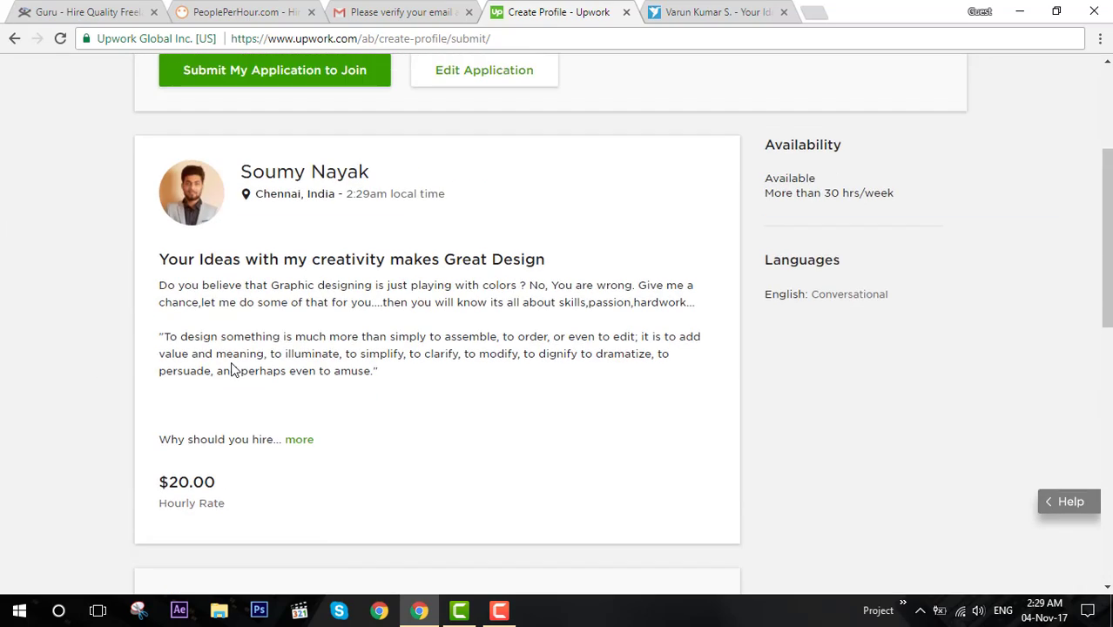
left_click(307, 442)
scroll(246, 363, "down", 4)
scroll(243, 363, "up", 6)
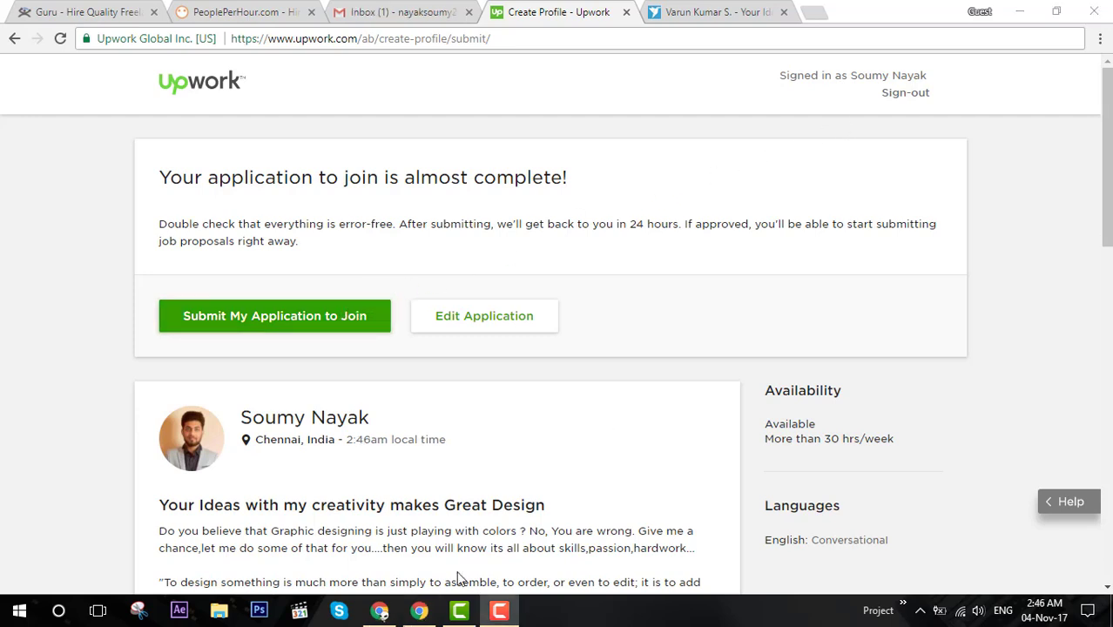
Open the 'Your request to join Upwork' email and read why the application was declined.
left_click(384, 611)
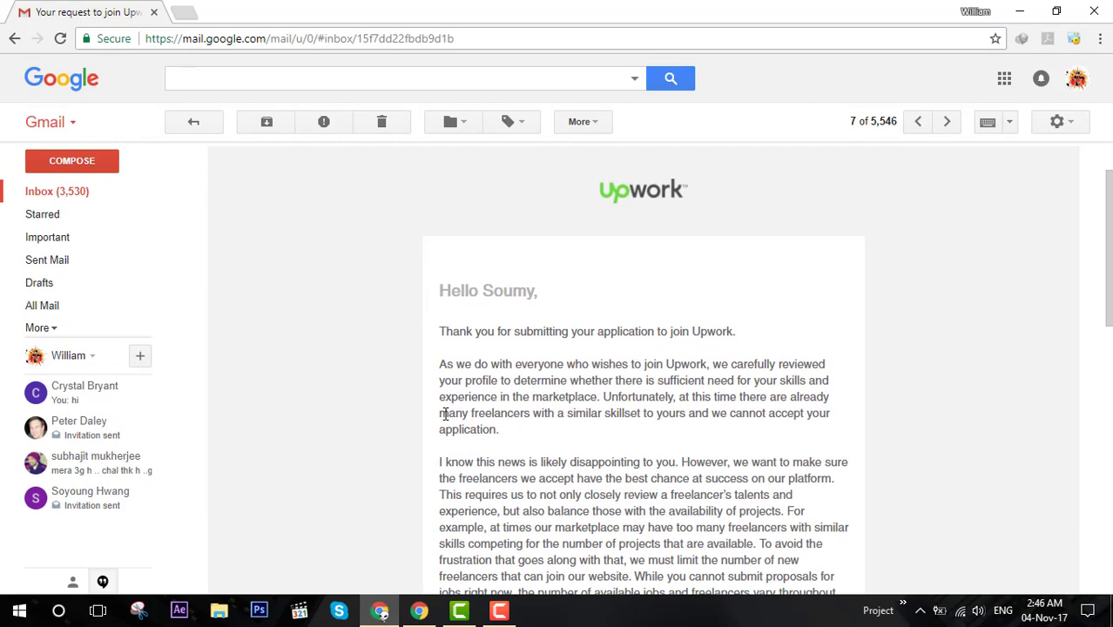
left_click_drag(443, 332, 743, 334)
left_click(742, 334)
left_click_drag(713, 367, 803, 383)
left_click(810, 382)
mouse_move(604, 396)
left_mouse_down()
mouse_move(790, 398)
mouse_move(820, 413)
mouse_move(590, 413)
left_mouse_up()
left_click(598, 450)
Read the email's suggestions, then minimize Gmail to return to Upwork's review page.
scroll(598, 457, "down", 1)
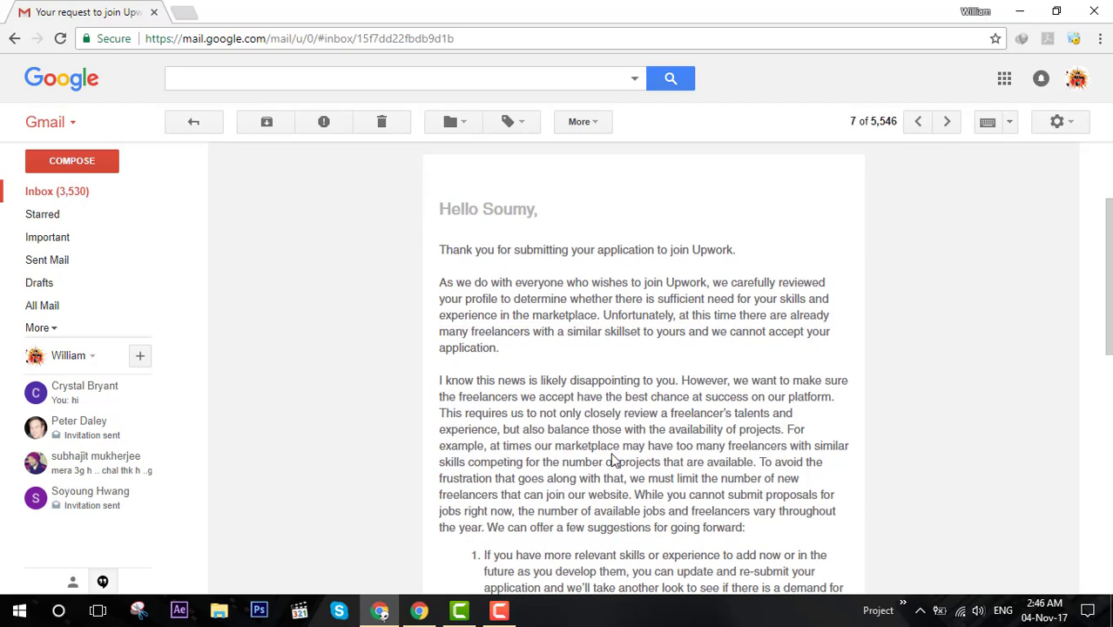
scroll(614, 460, "down", 3)
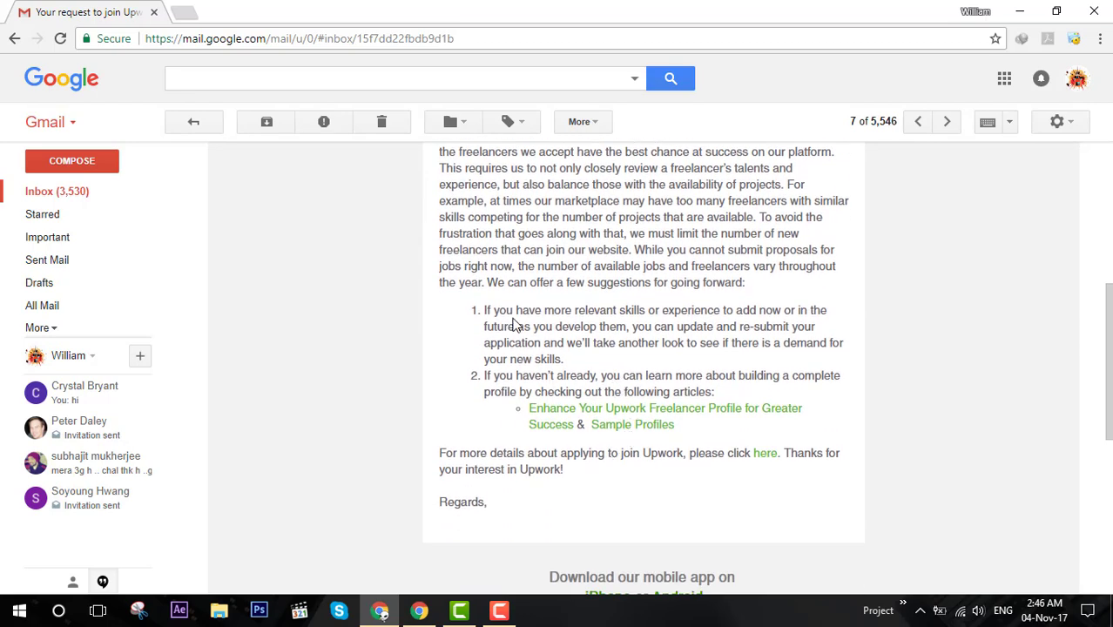
left_click_drag(519, 311, 615, 359)
left_click(597, 389)
scroll(590, 411, "down", 3)
scroll(590, 411, "up", 5)
scroll(504, 356, "down", 1)
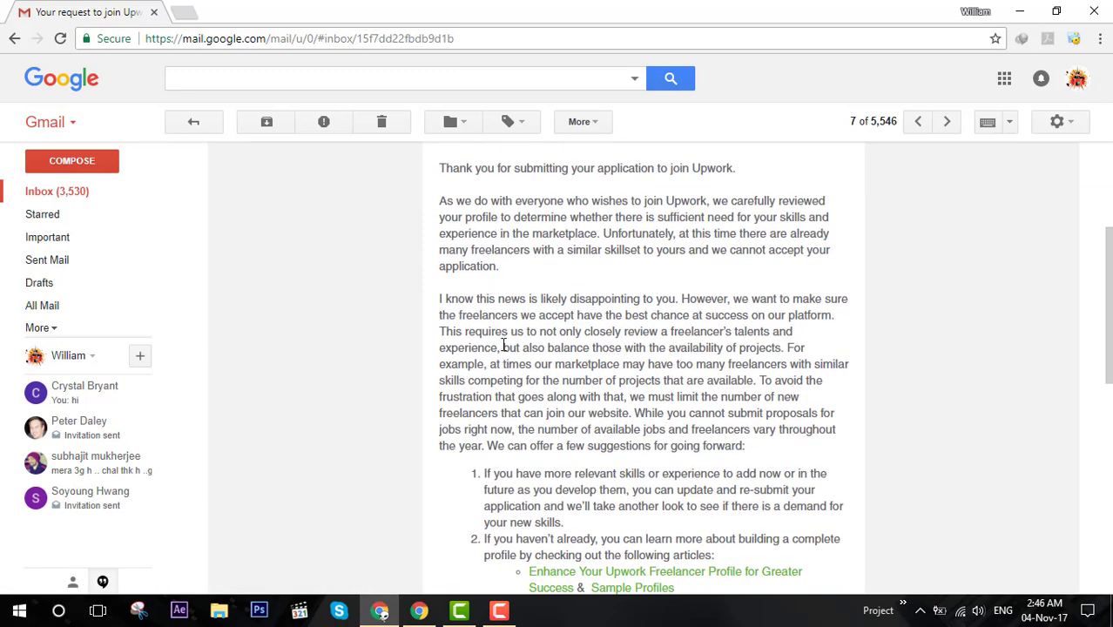
left_click(1018, 11)
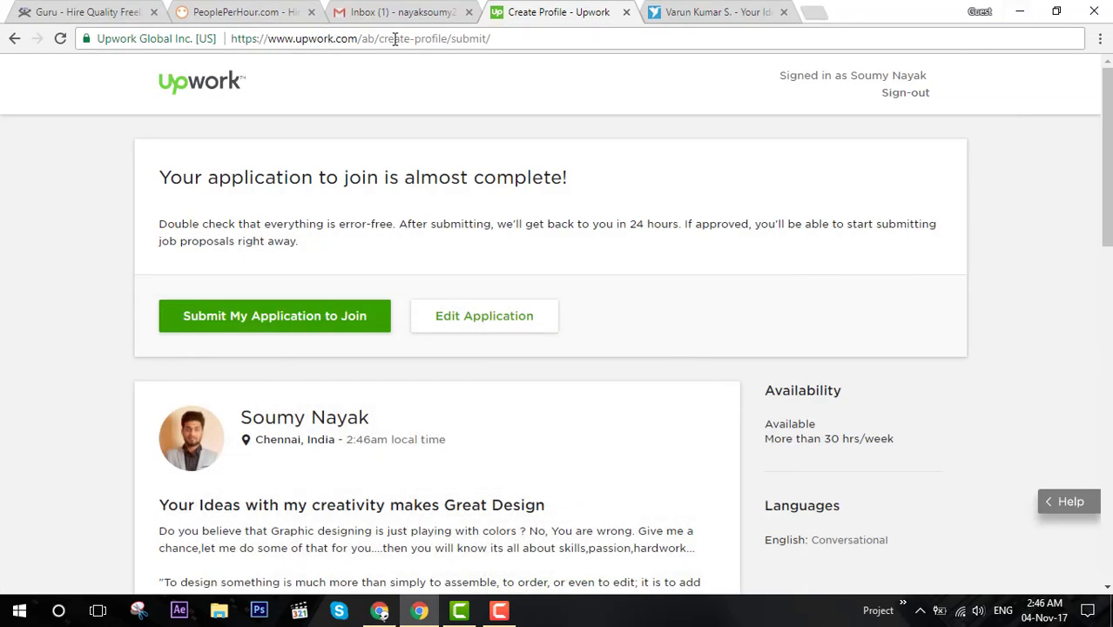
Open Guru's Join form and choose to register as a freelancer looking for work.
left_click(111, 10)
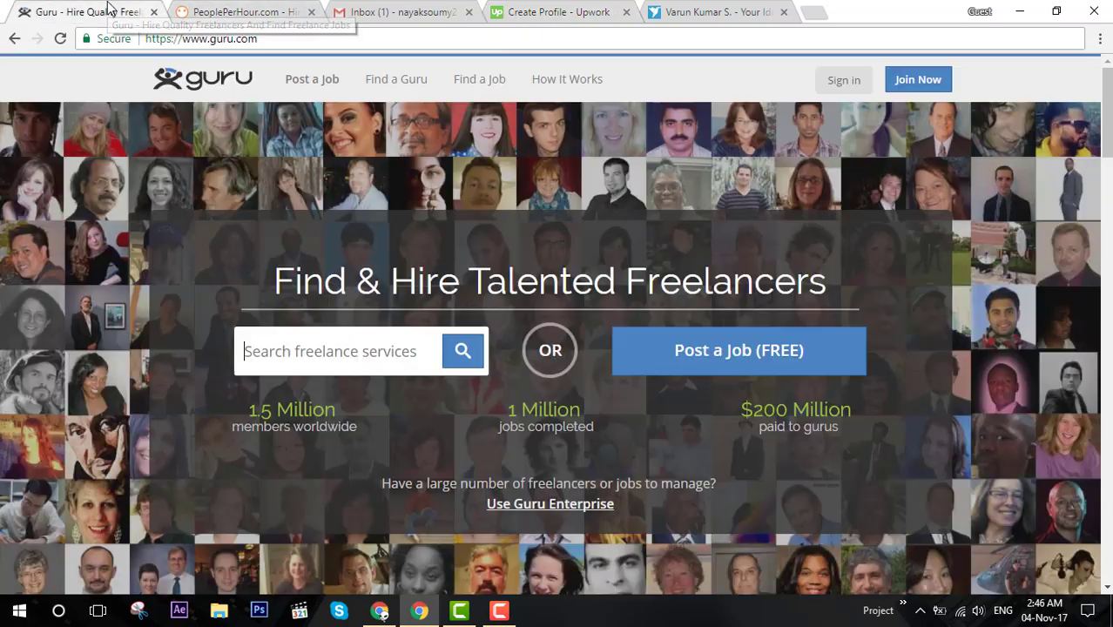
left_click(919, 78)
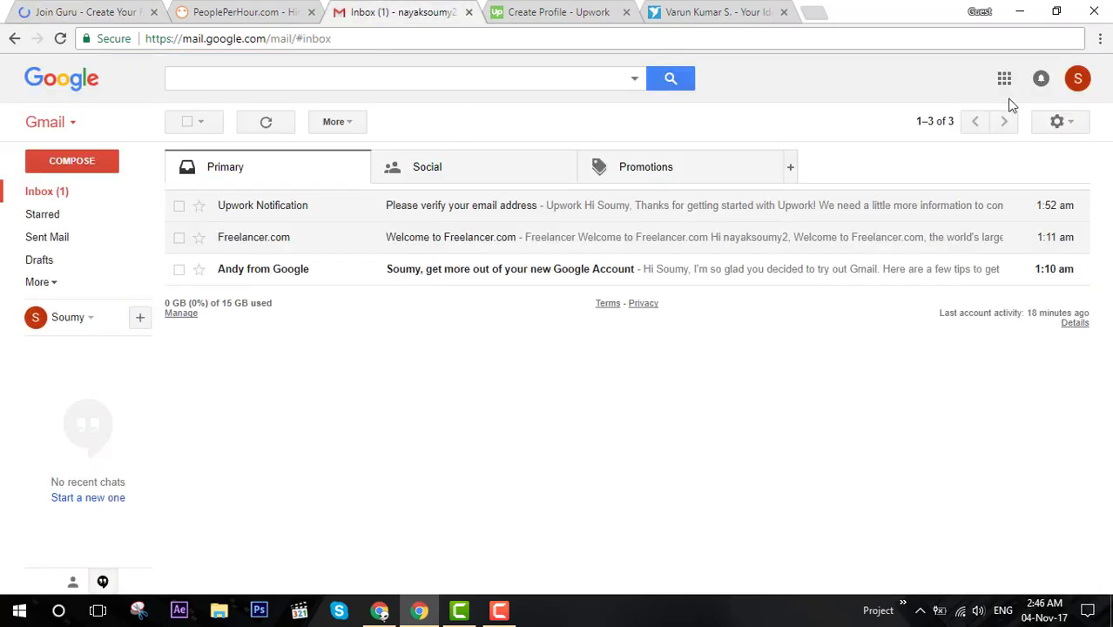
left_click(1073, 85)
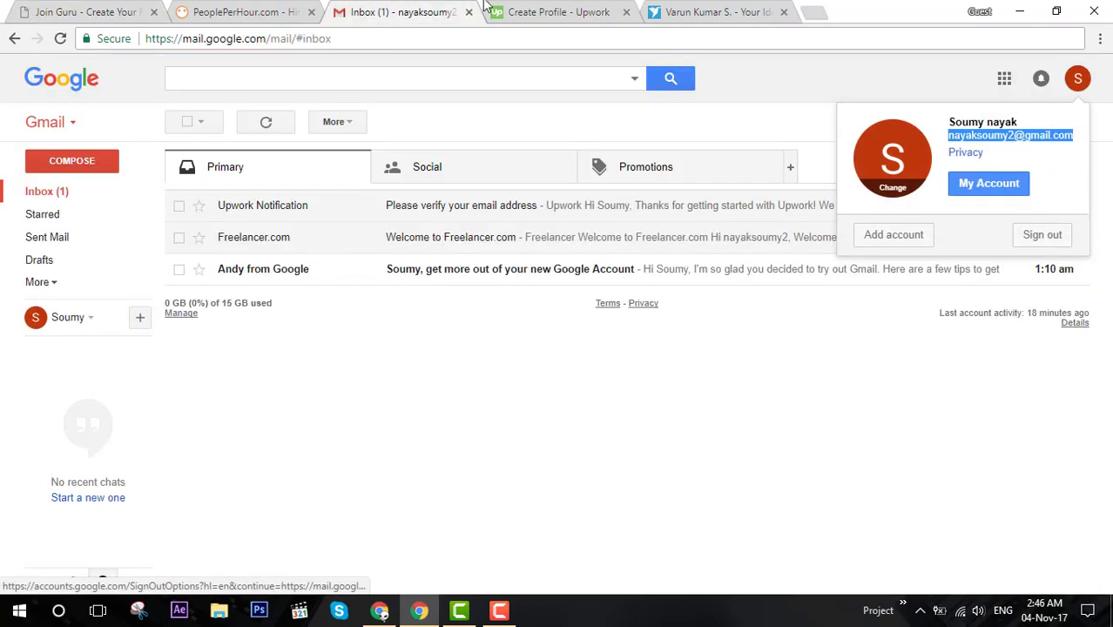
left_click(131, 11)
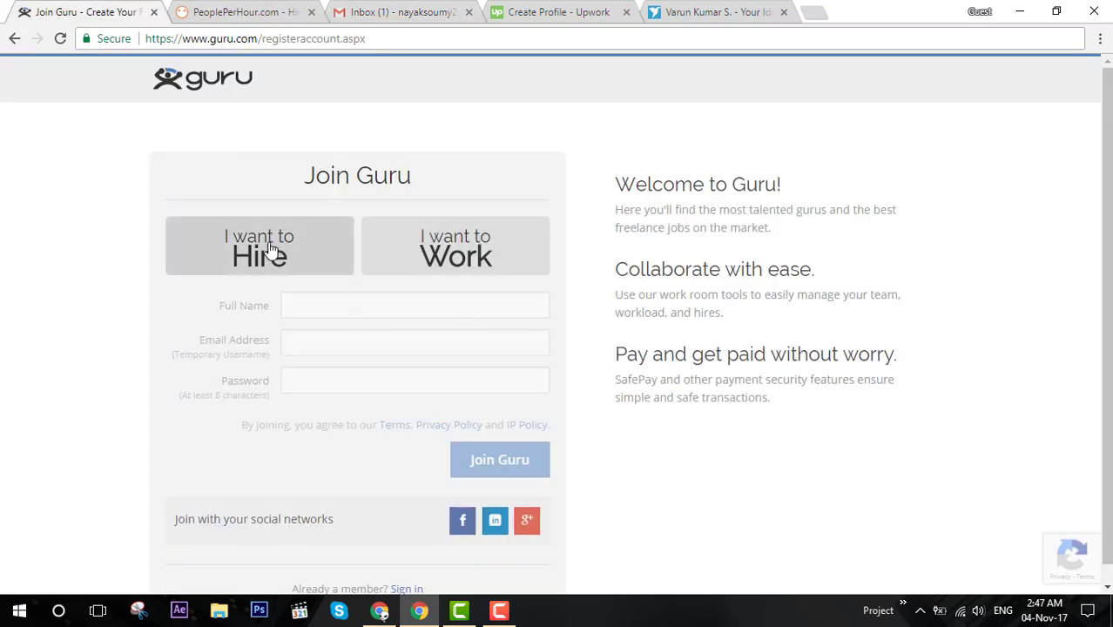
left_click(438, 257)
Enter the full name and paste the copied Gmail account address into the email field.
left_click(377, 309)
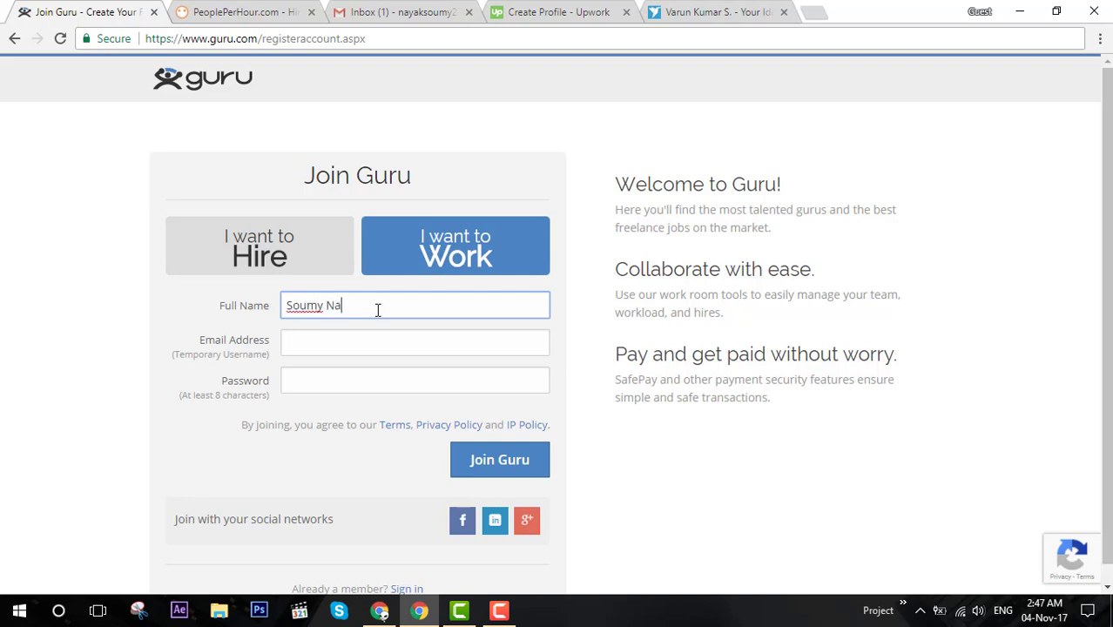
key("Tab")
key("ctrl+v")
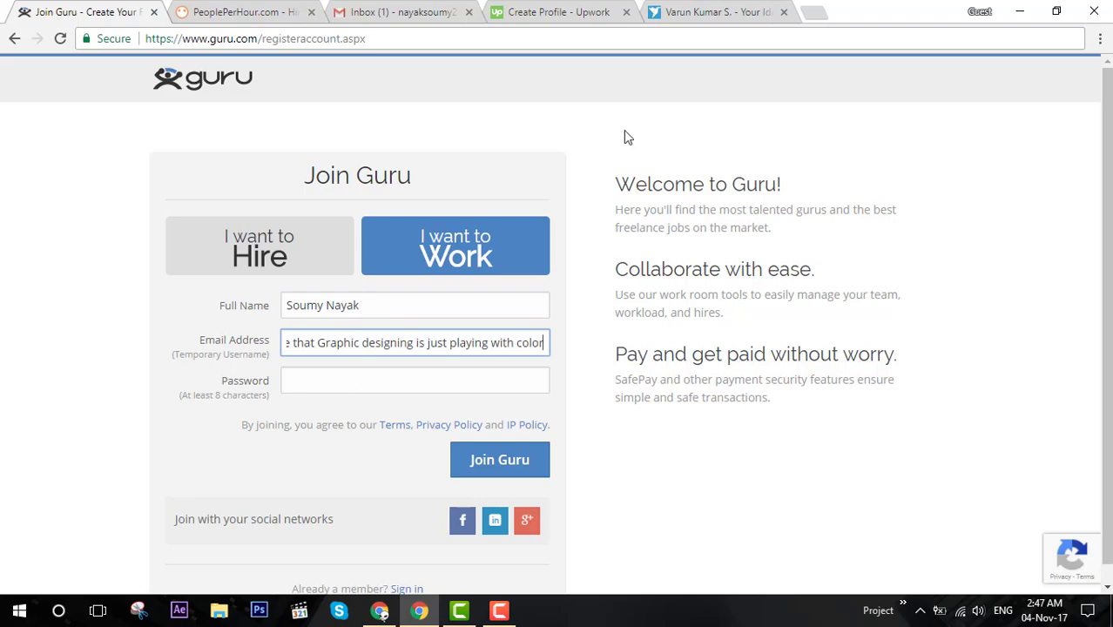
left_click(693, 10)
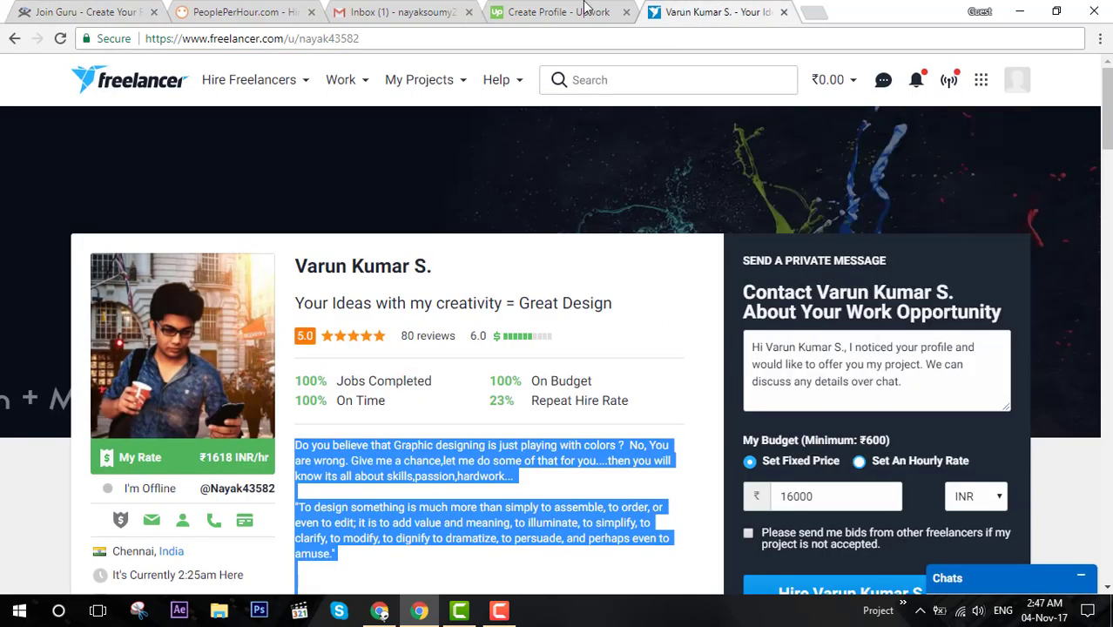
left_click(418, 13)
right_click(1048, 132)
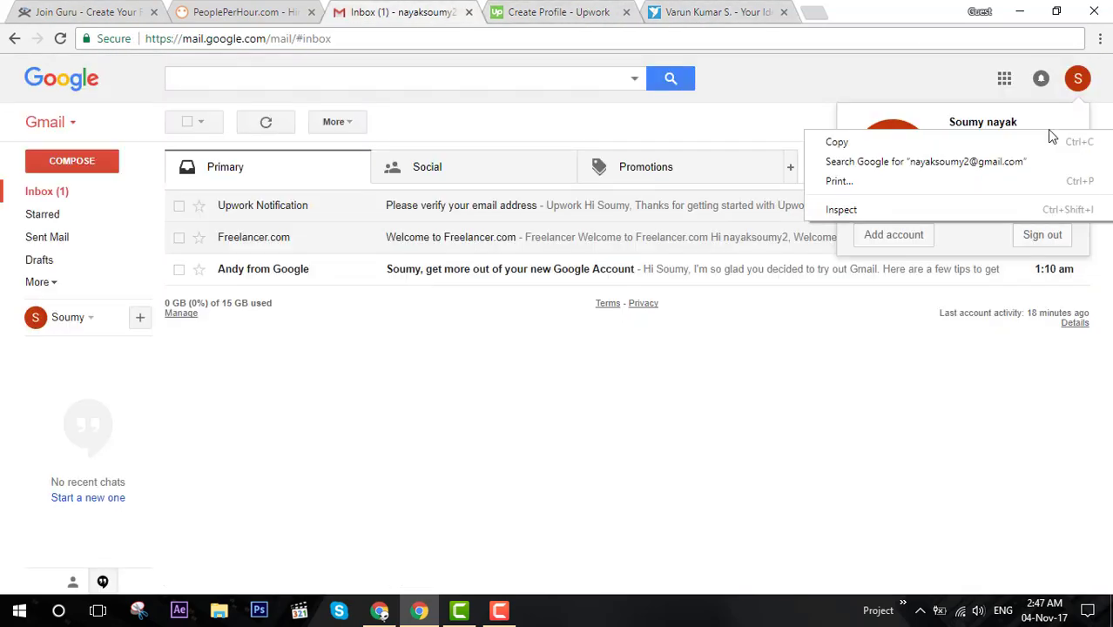
left_click(993, 144)
left_click(96, 11)
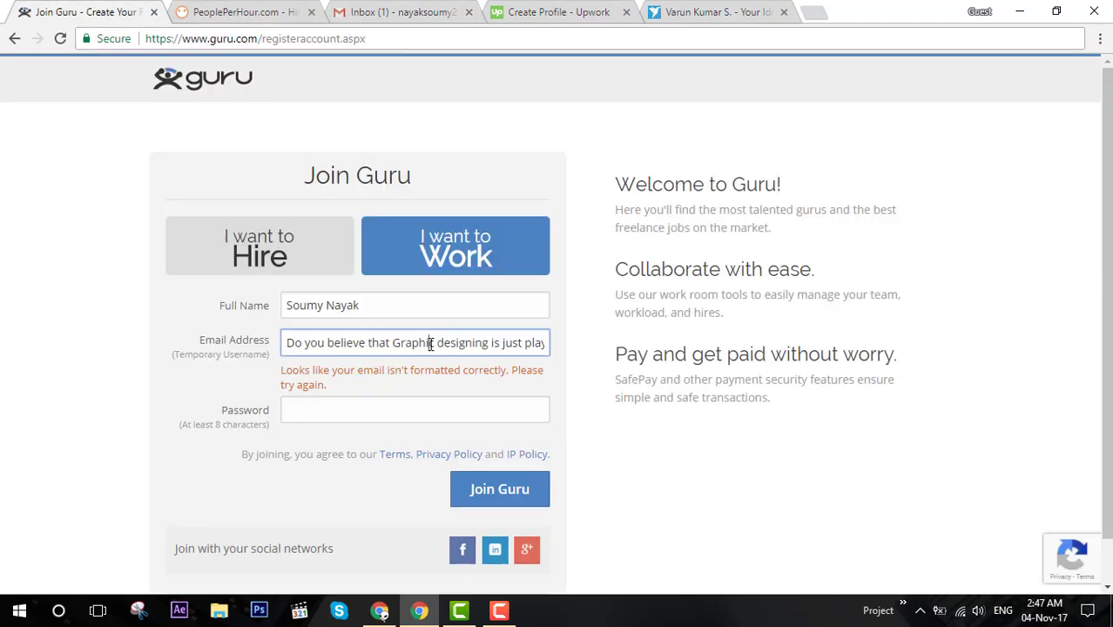
key("ctrl+s")
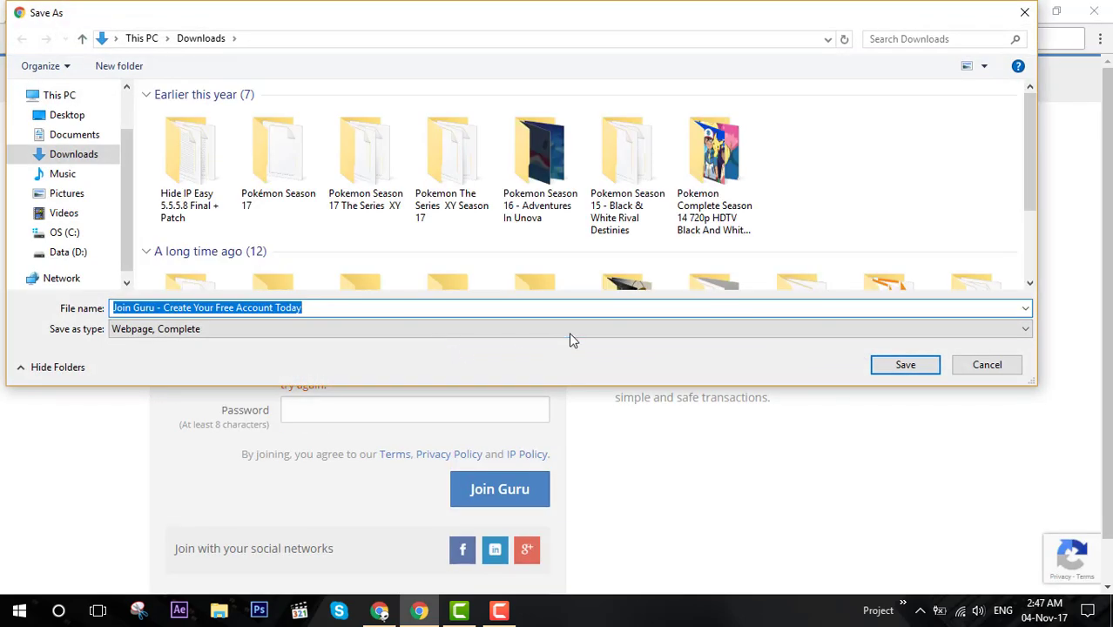
key("Escape")
key("ctrl+a")
key("ctrl+v")
Type a password and submit the Guru registration.
left_click(387, 406)
type("s*******")
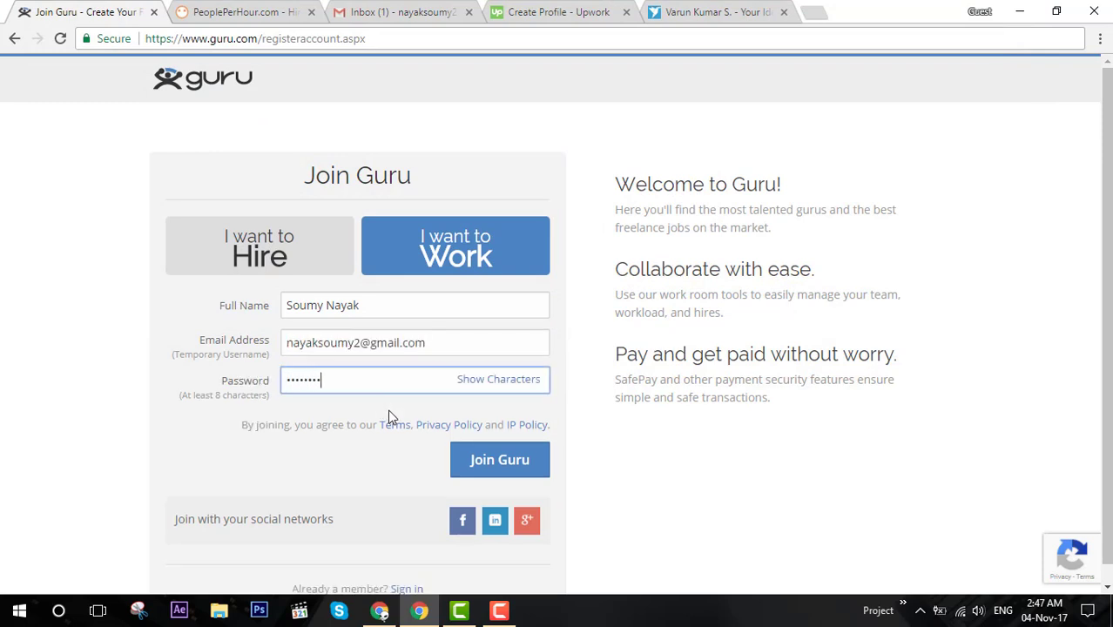
left_click(481, 467)
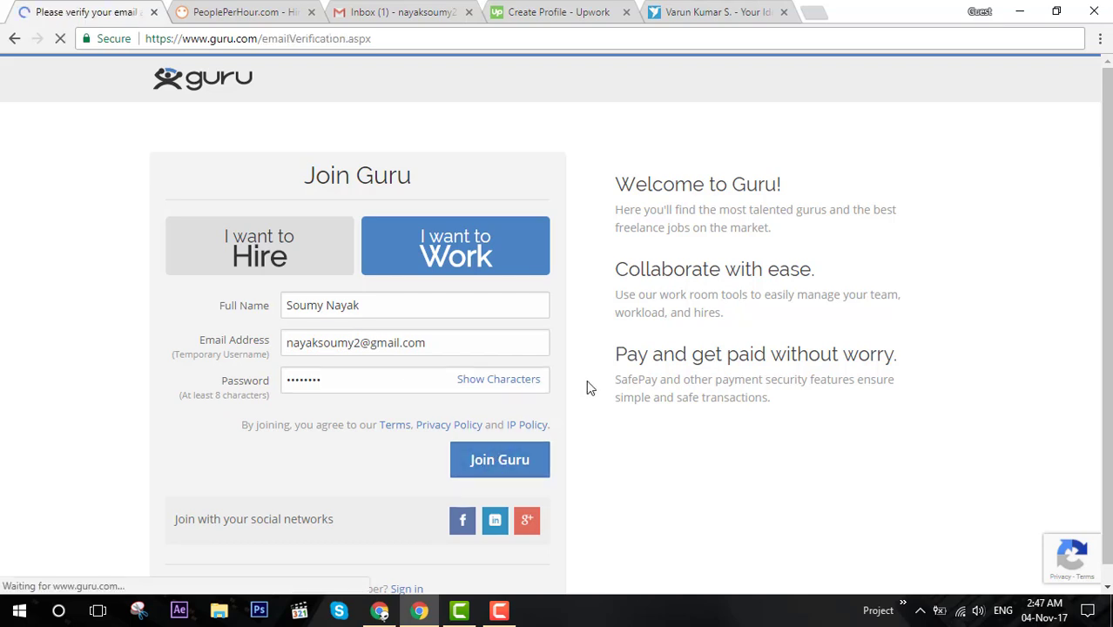
Follow the link in Guru's Verify Your Account email, then go to the Guru dashboard contact form.
left_click(410, 12)
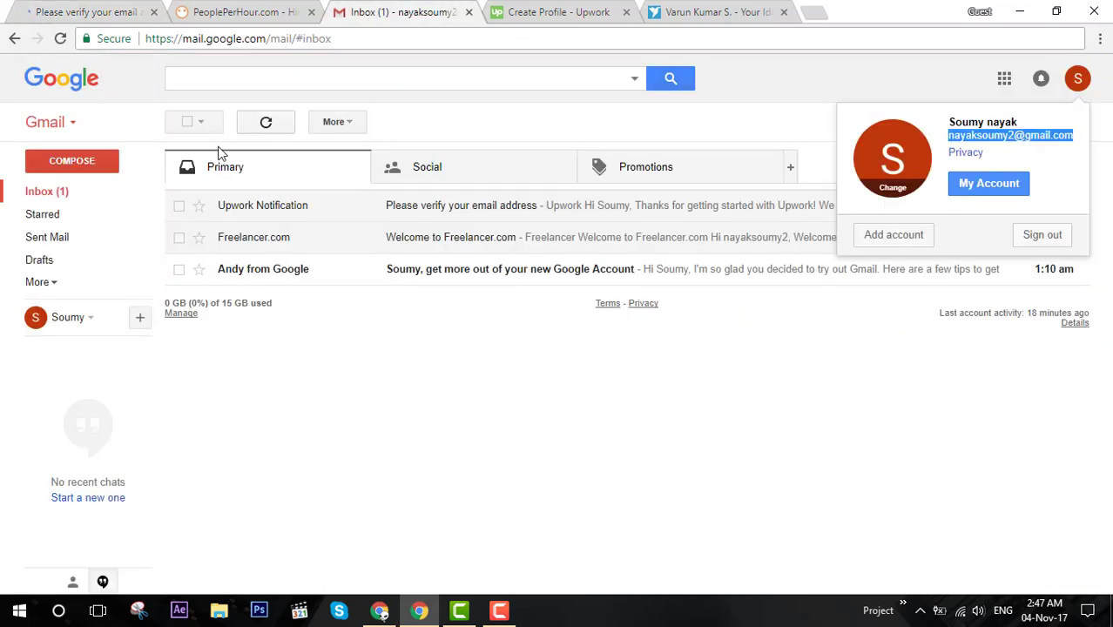
left_click(287, 124)
left_click(453, 206)
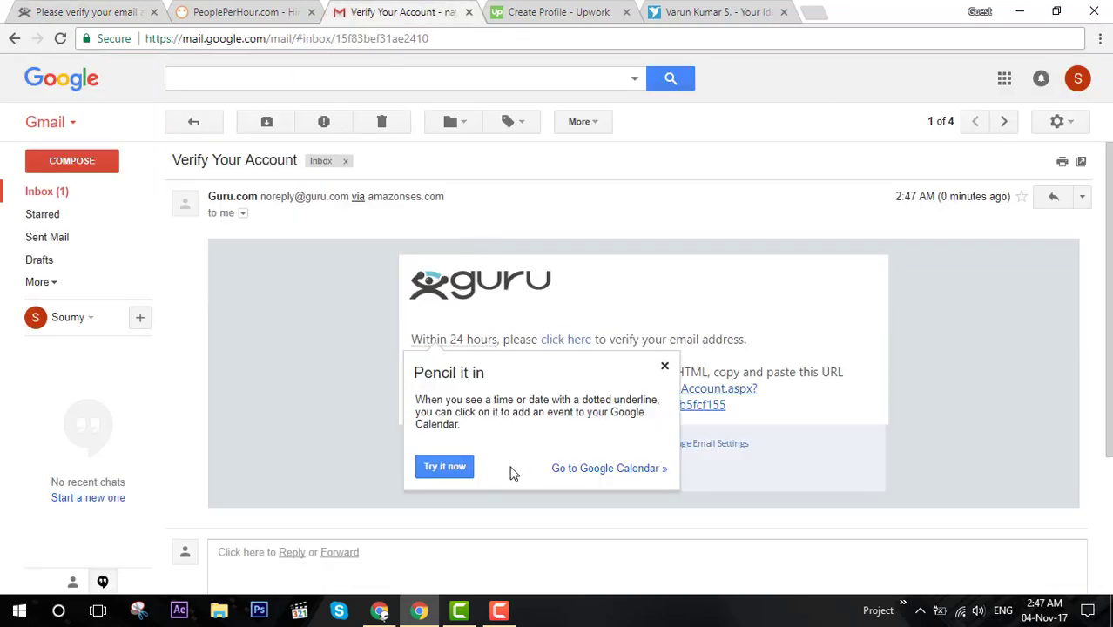
left_click(665, 367)
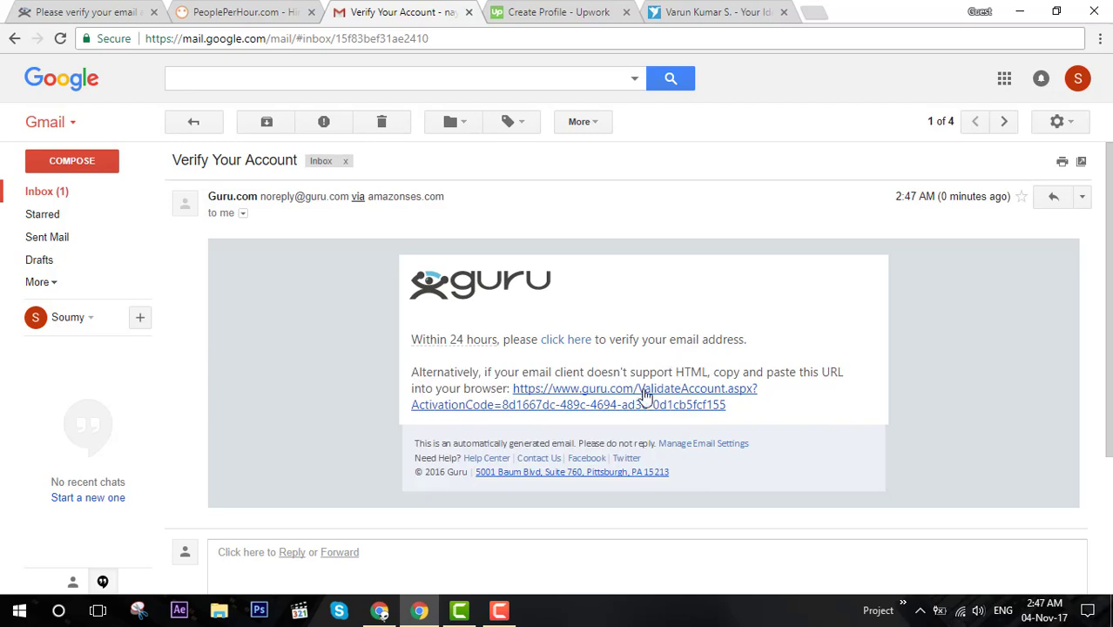
left_click(642, 397)
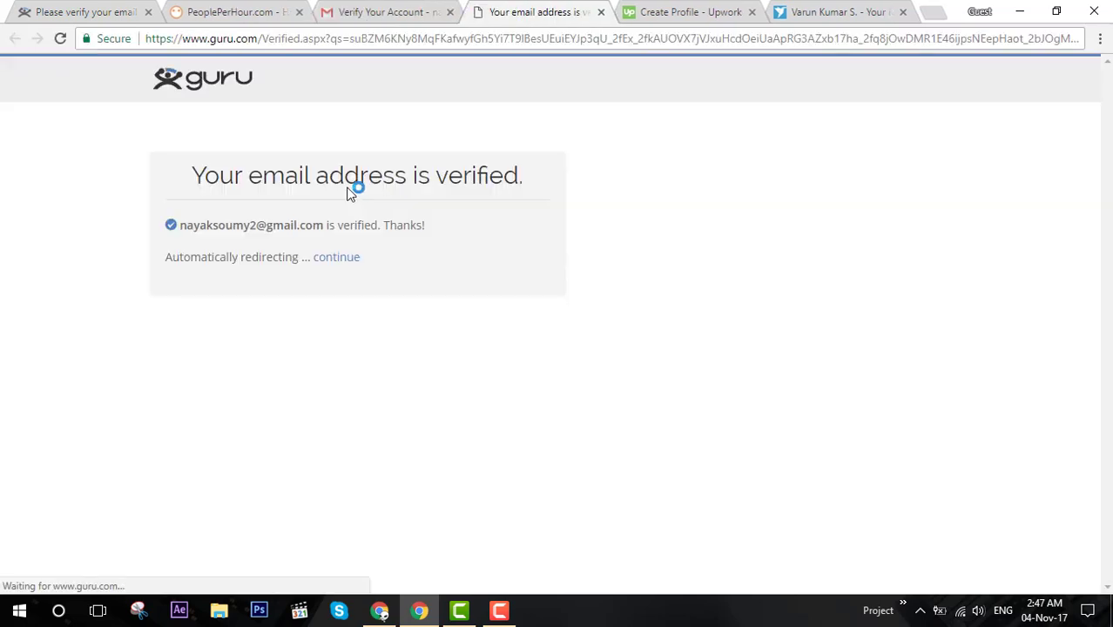
left_click(39, 13)
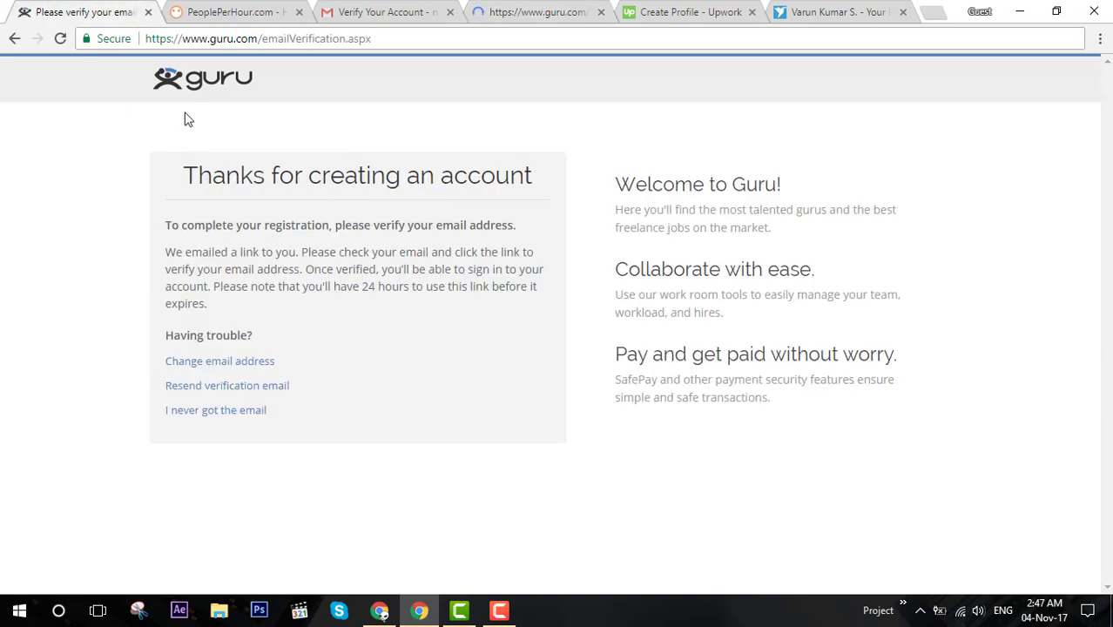
left_click(523, 12)
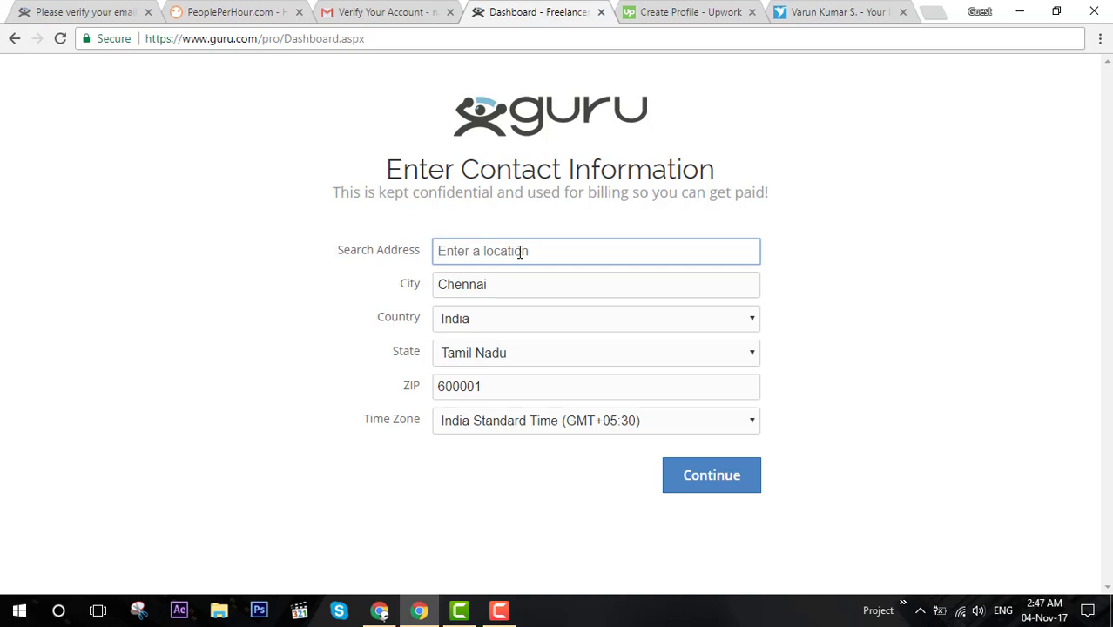
Search 'Clri', pick CLRI Nagar 1st Main Road as the address, and continue.
type("113,f")
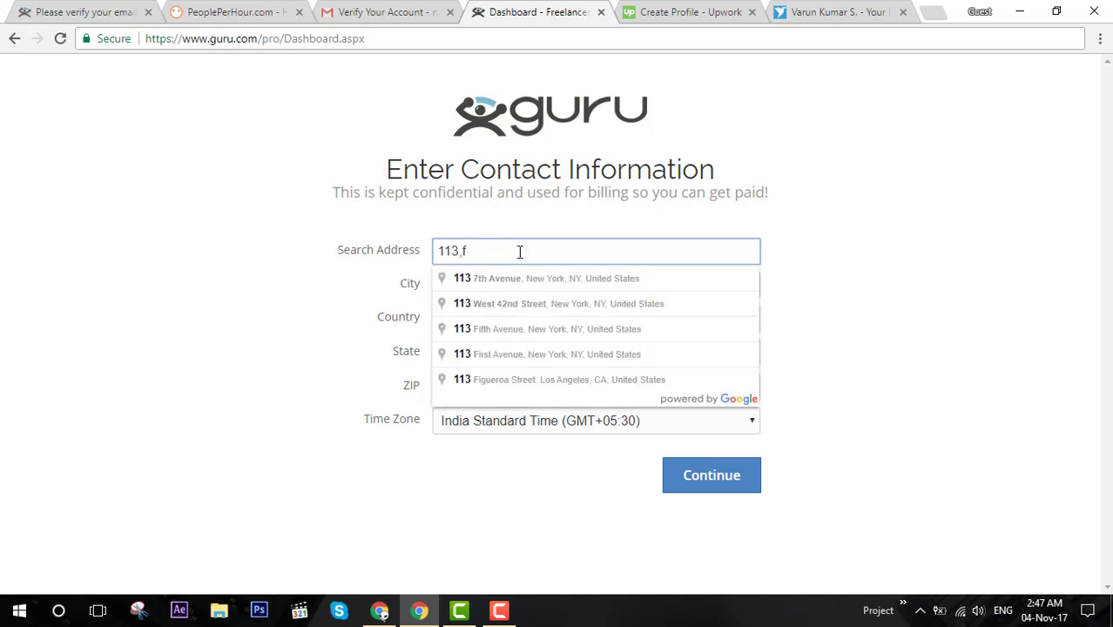
key("BackSpace")
key("BackSpace")
key("BackSpace")
key("BackSpace")
key("BackSpace")
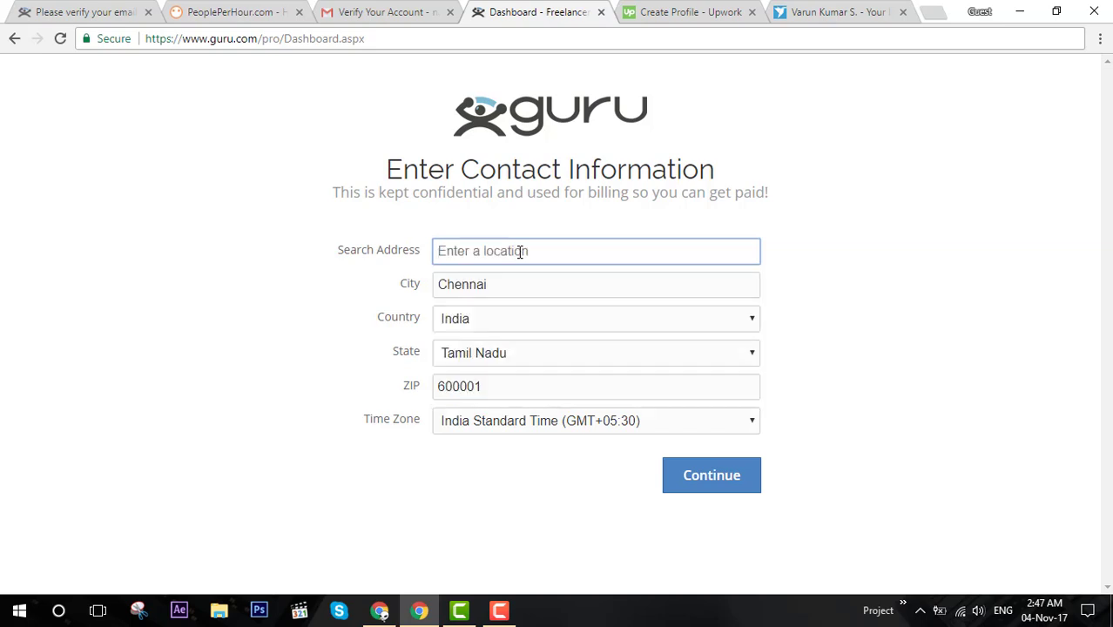
type("Clri")
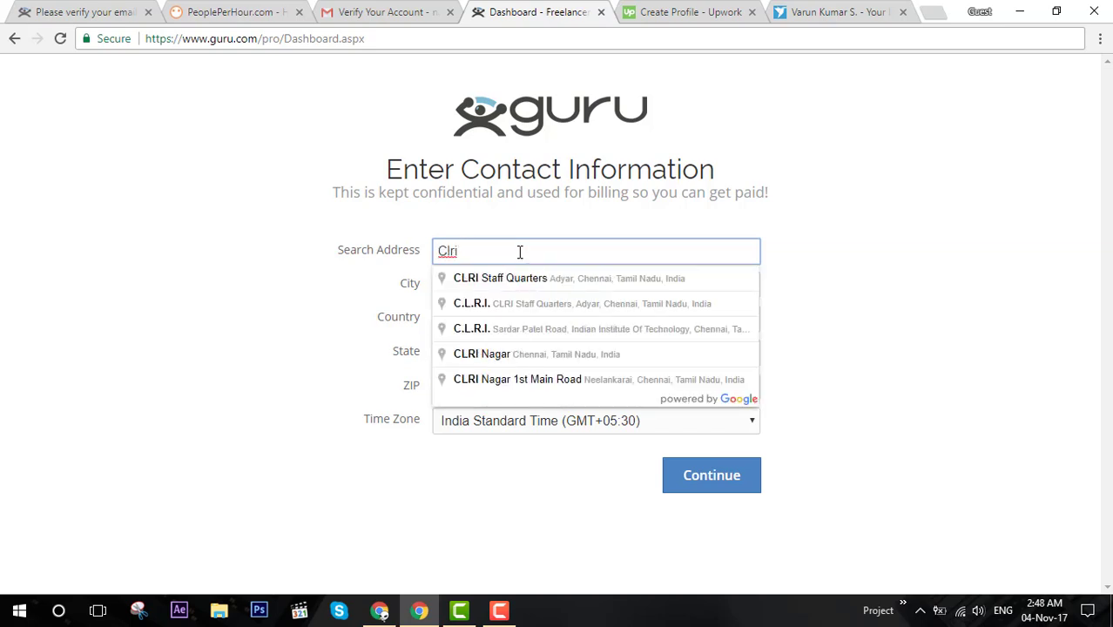
left_click(544, 379)
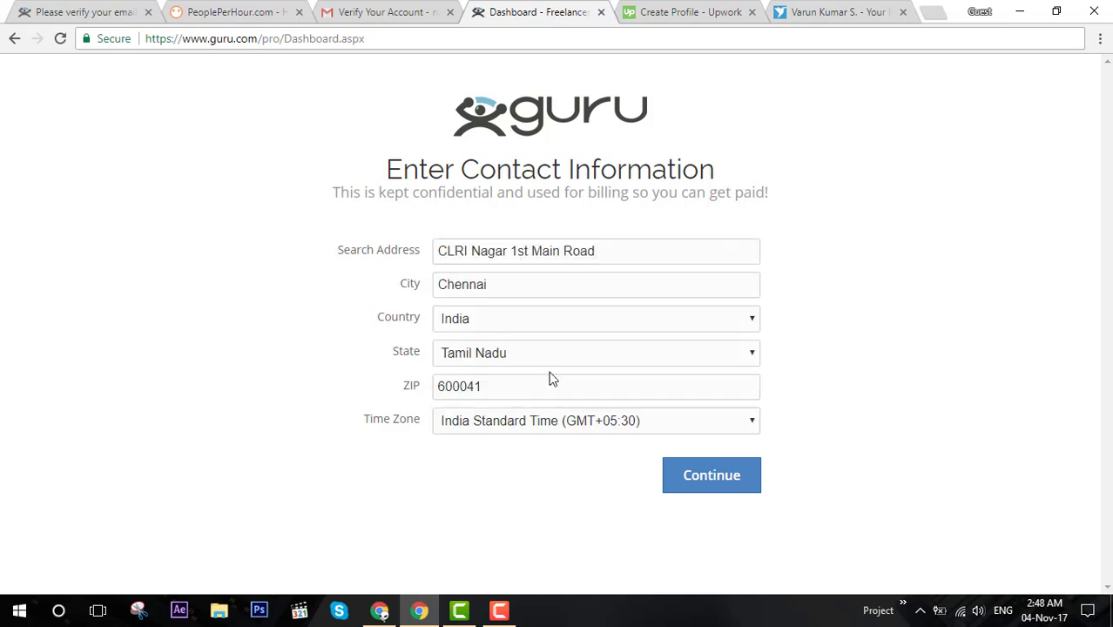
left_click(703, 478)
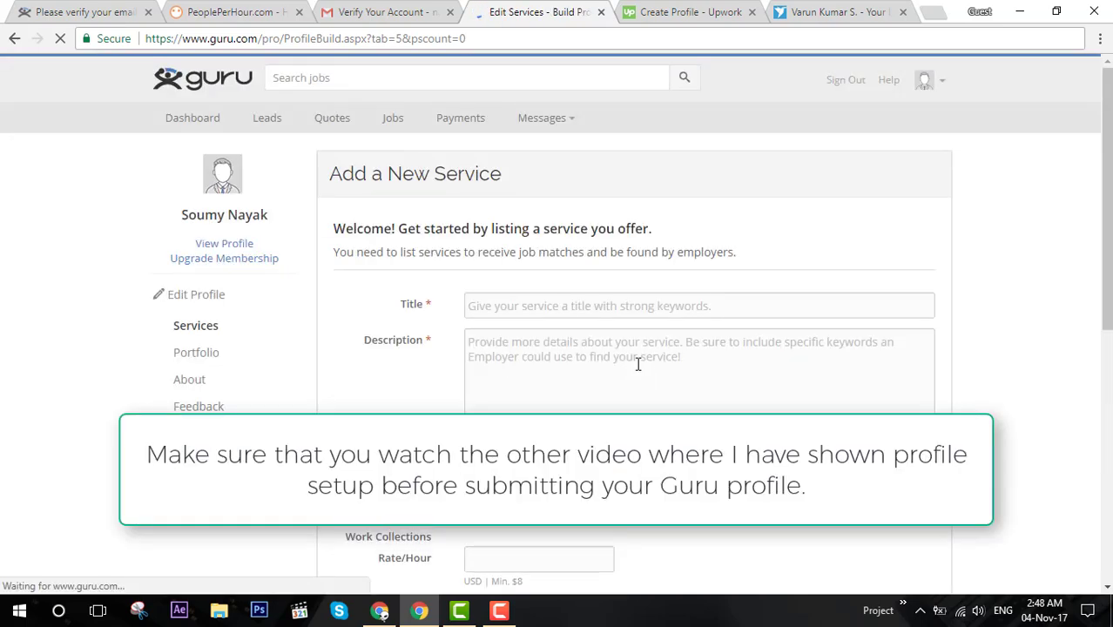
Scroll the empty Add a New Service page, then switch to the PeoplePerHour site.
scroll(637, 363, "down", 3)
scroll(638, 363, "down", 3)
scroll(638, 363, "up", 6)
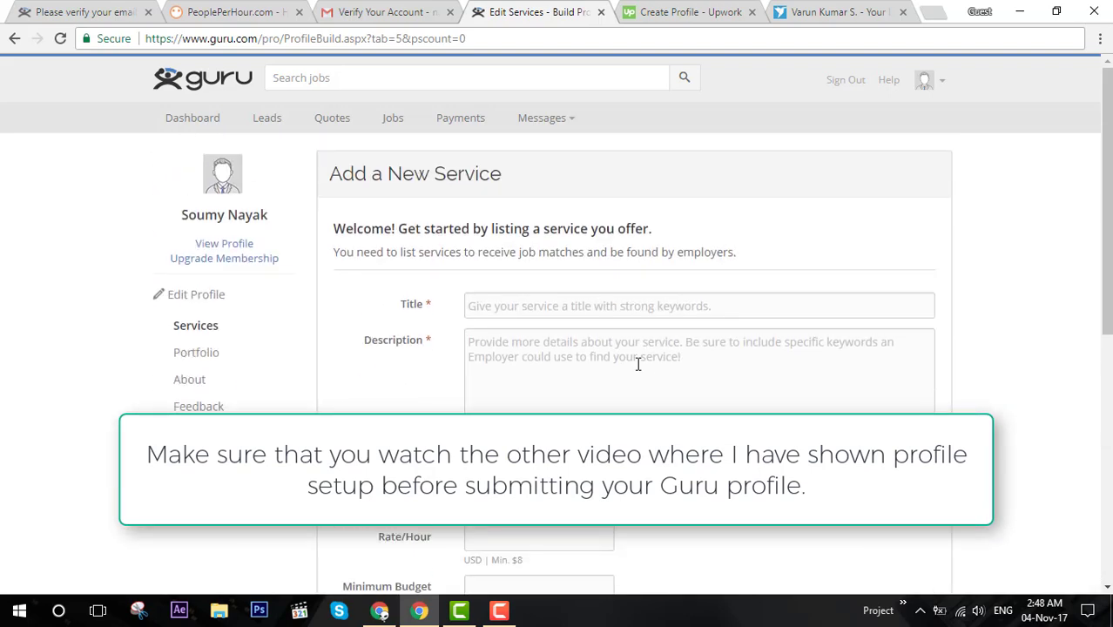
left_click(231, 12)
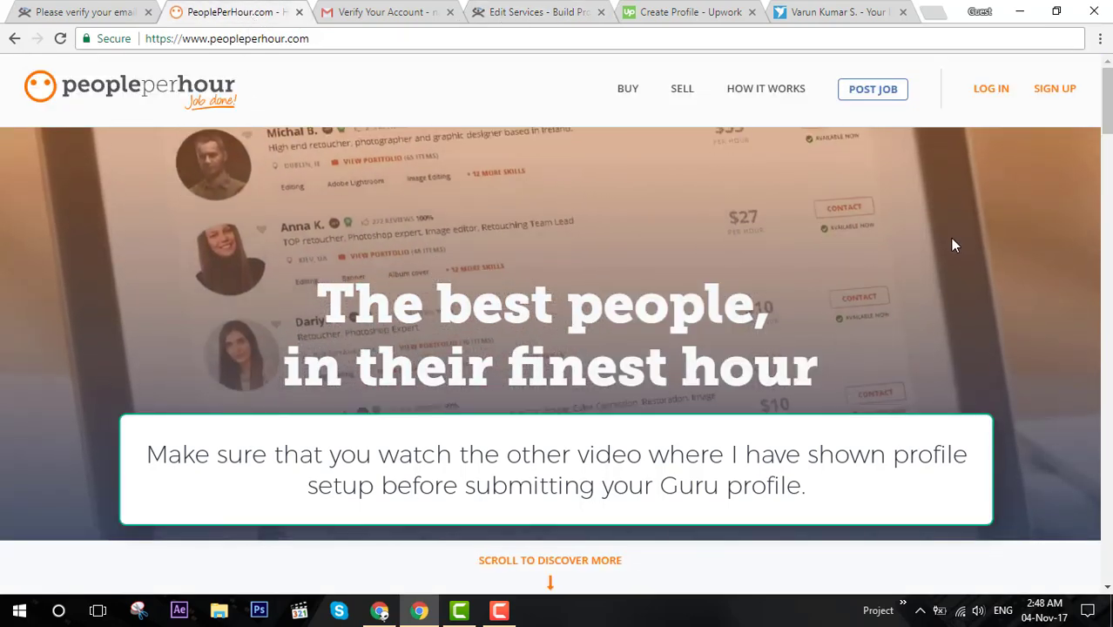
Fill PeoplePerHour's sign-up form with first and last name, the Gmail address and a password.
left_click(1054, 90)
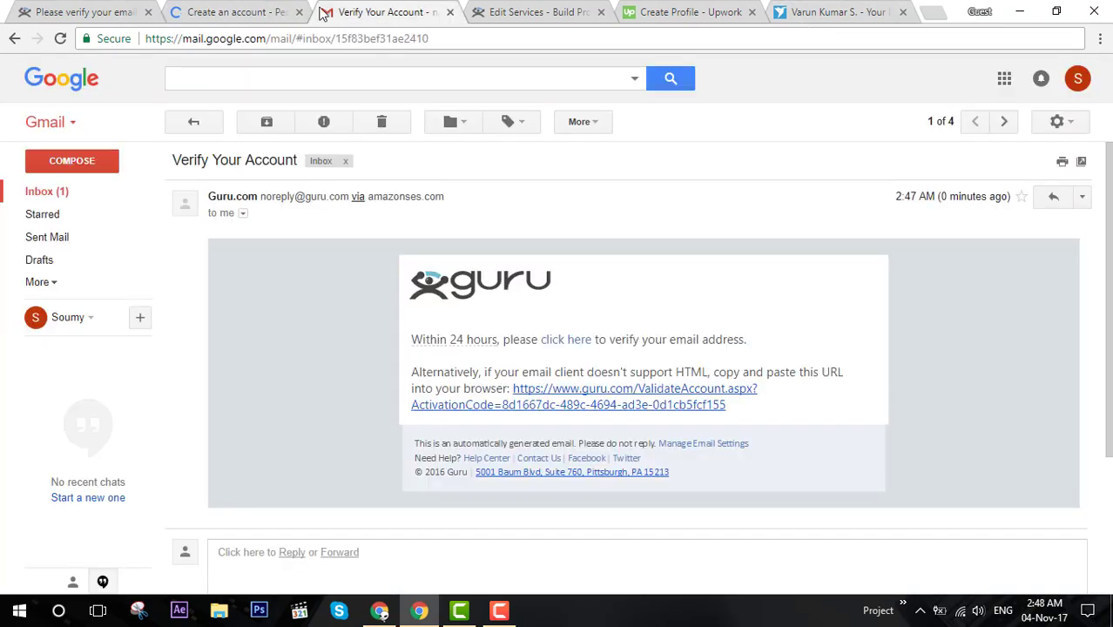
left_click(196, 117)
left_click(236, 12)
left_click(484, 367)
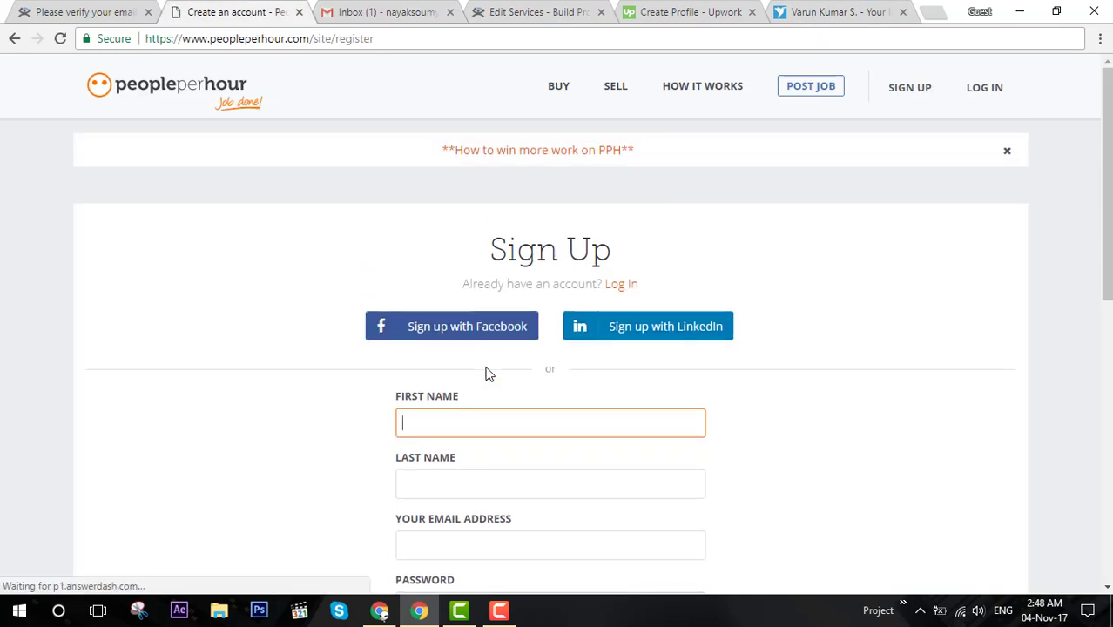
key("Tab")
key("Tab")
key("ctrl+v")
scroll(505, 392, "down", 2)
left_click(504, 439)
type("a")
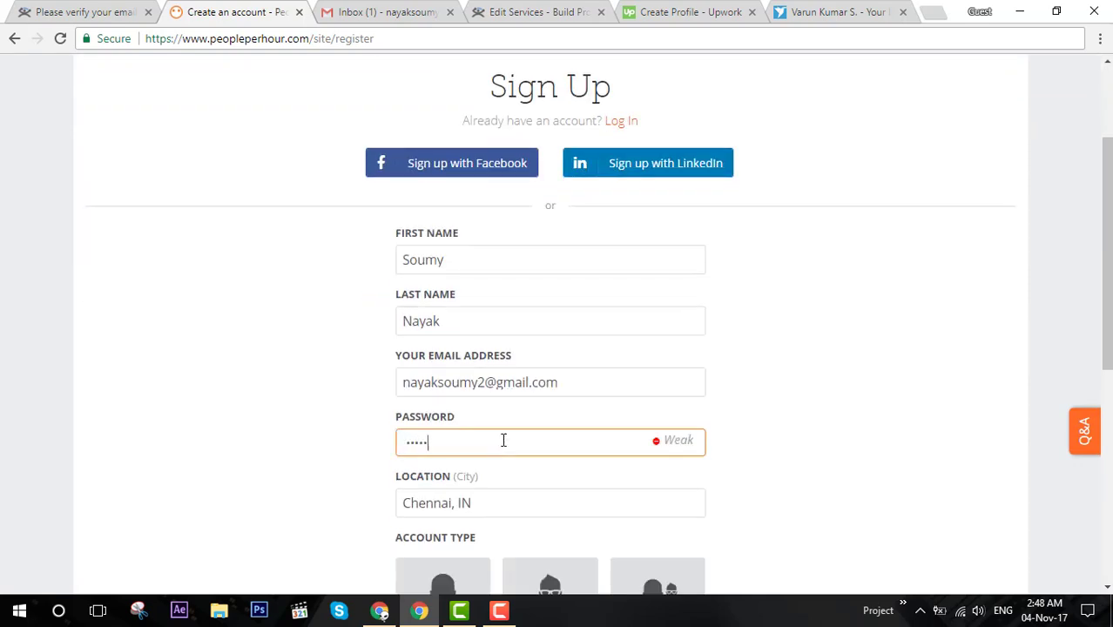
Choose the Seller account type, solve the car reCAPTCHA, and complete the sign-up.
scroll(513, 335, "down", 3)
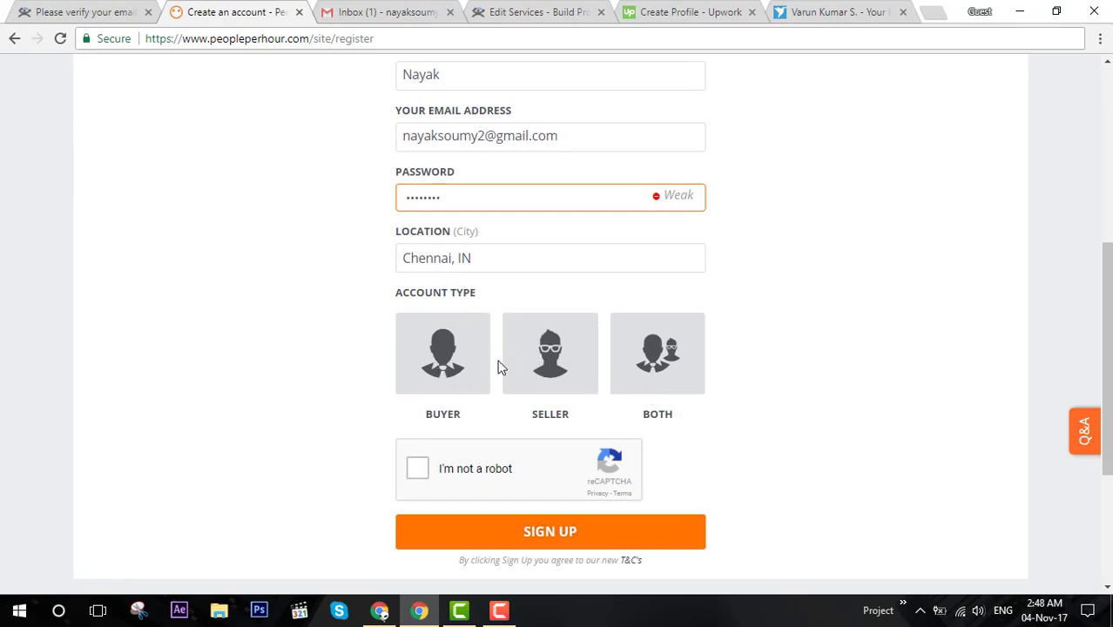
left_click(554, 374)
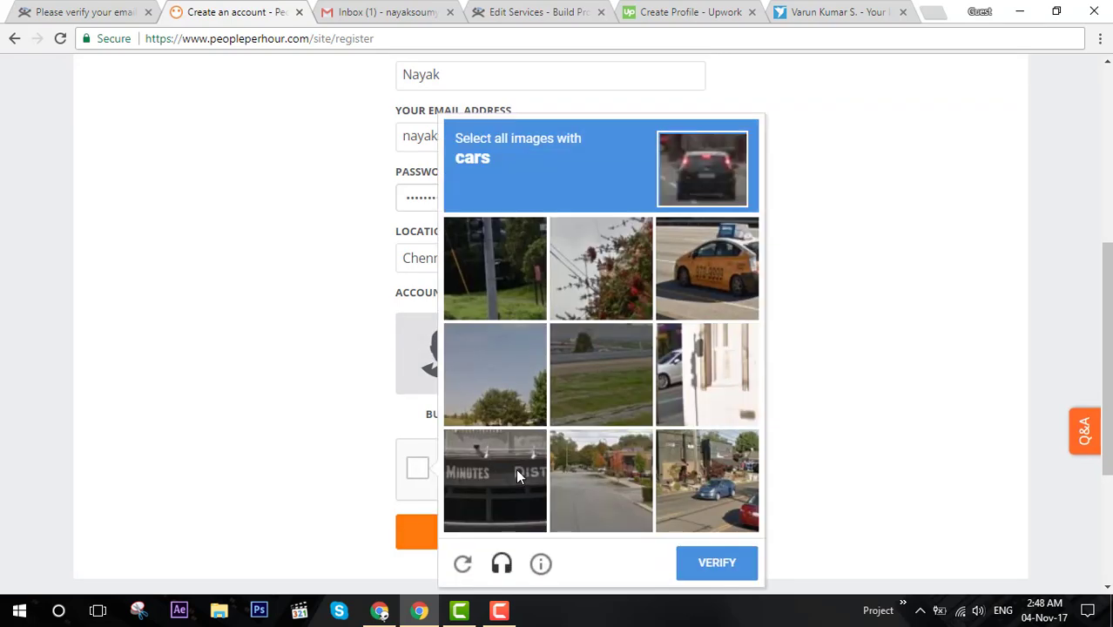
left_click(697, 261)
left_click(702, 405)
left_click(702, 482)
scroll(614, 454, "down", 3)
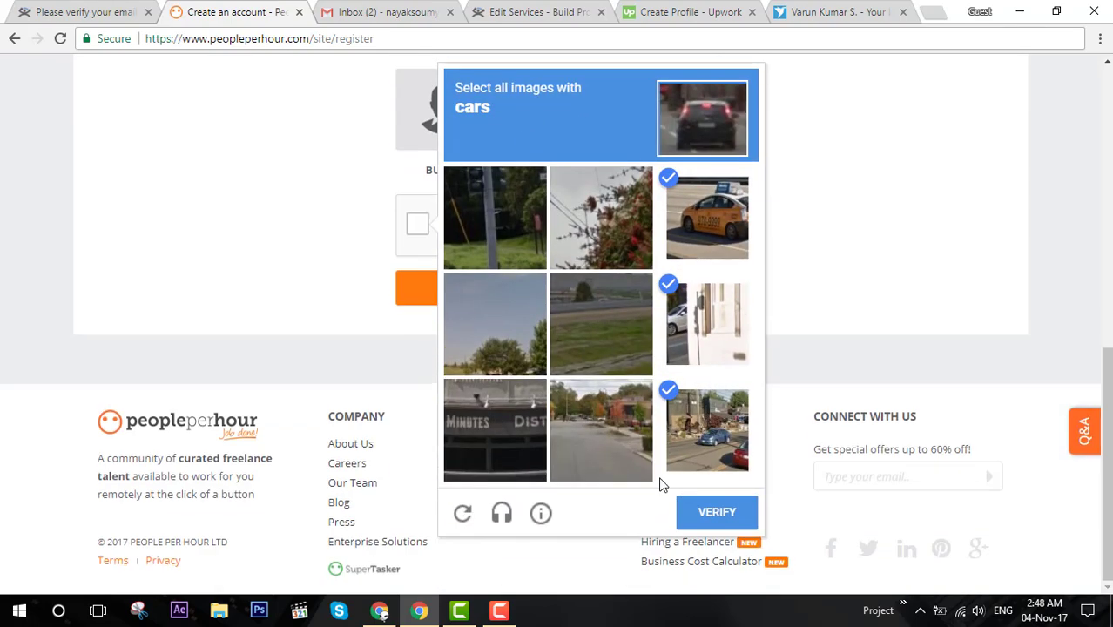
left_click(702, 513)
left_click(568, 296)
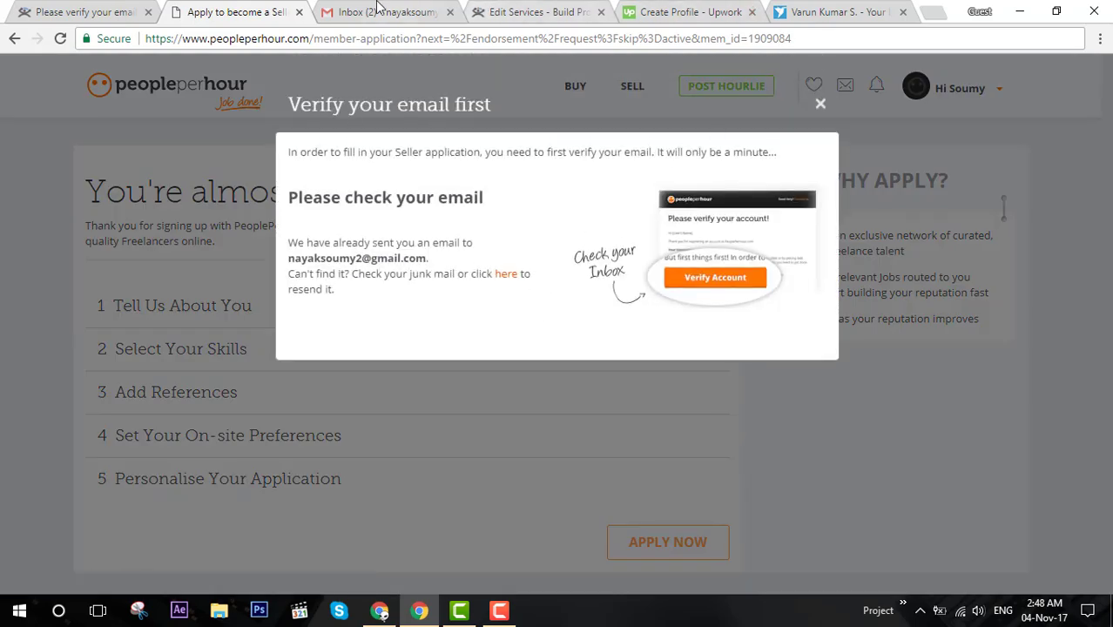
Refresh the Gmail inbox and open PeoplePerHour's welcome email.
left_click(375, 12)
left_click(416, 219)
left_click(189, 121)
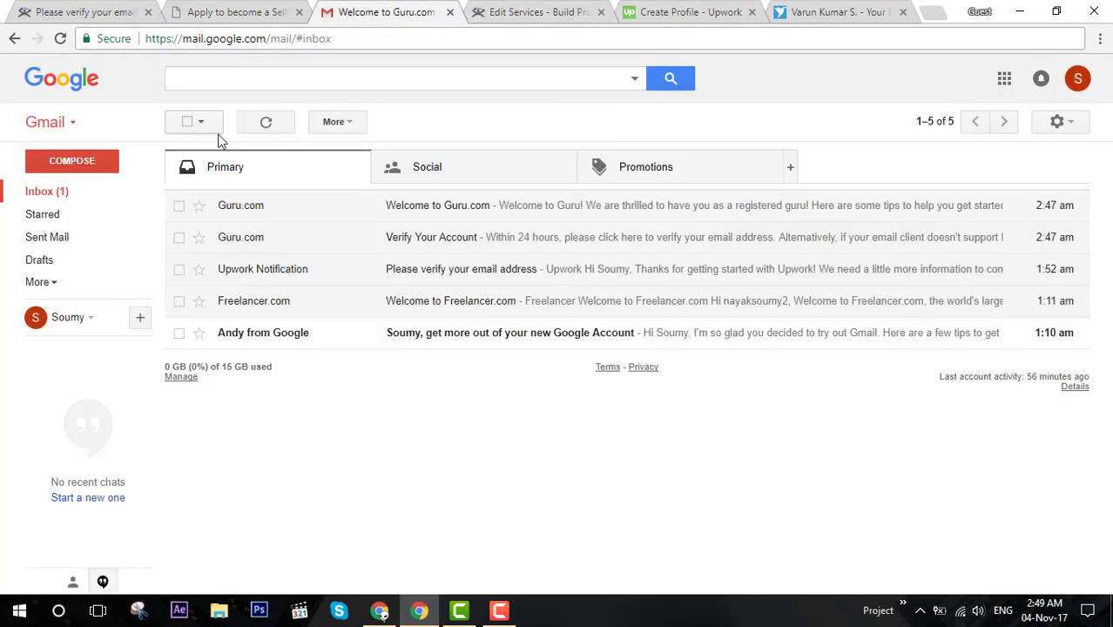
left_click(266, 123)
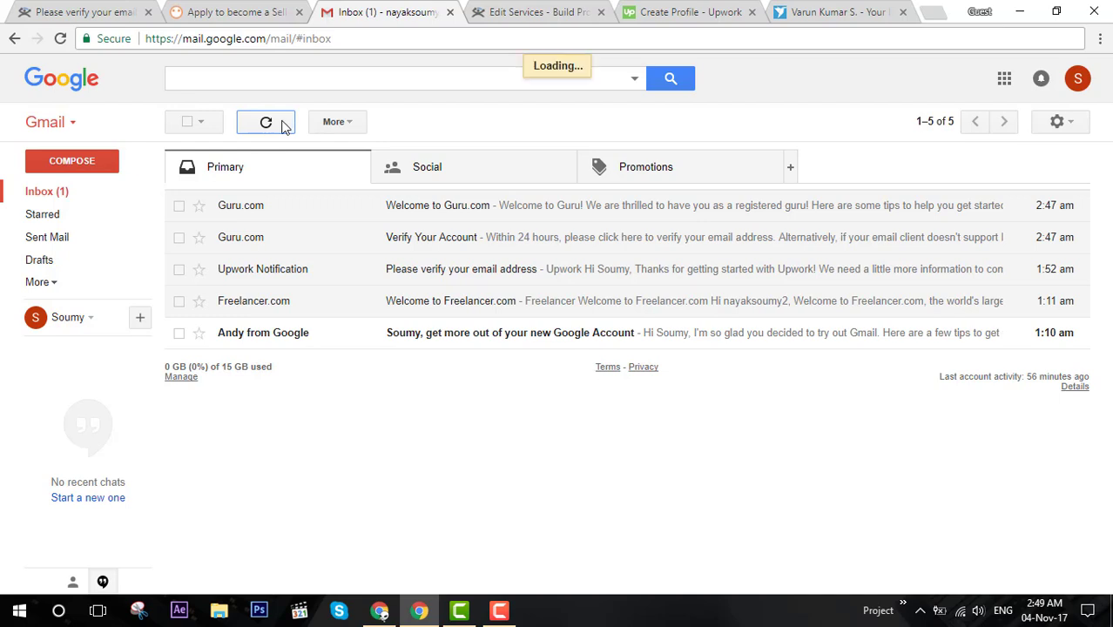
left_click(488, 207)
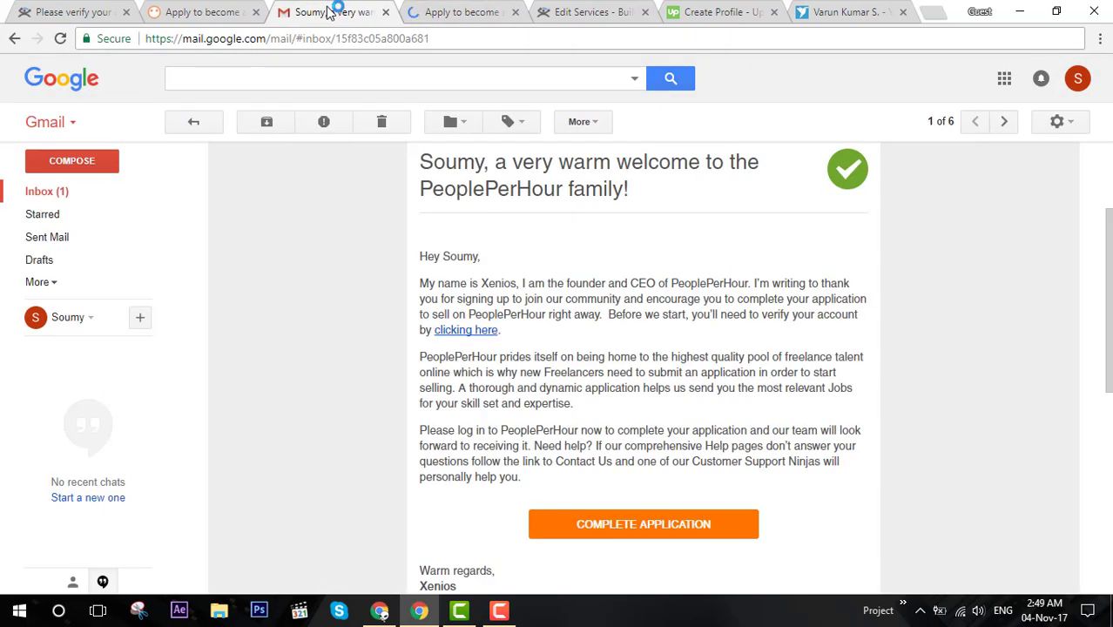
left_click(455, 13)
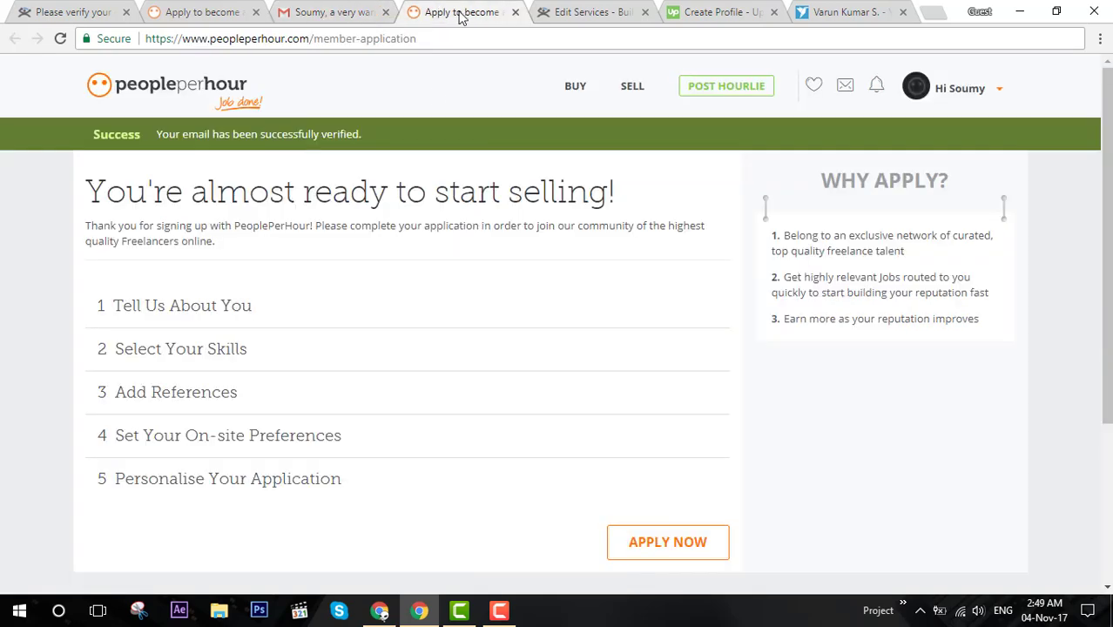
scroll(340, 288, "down", 3)
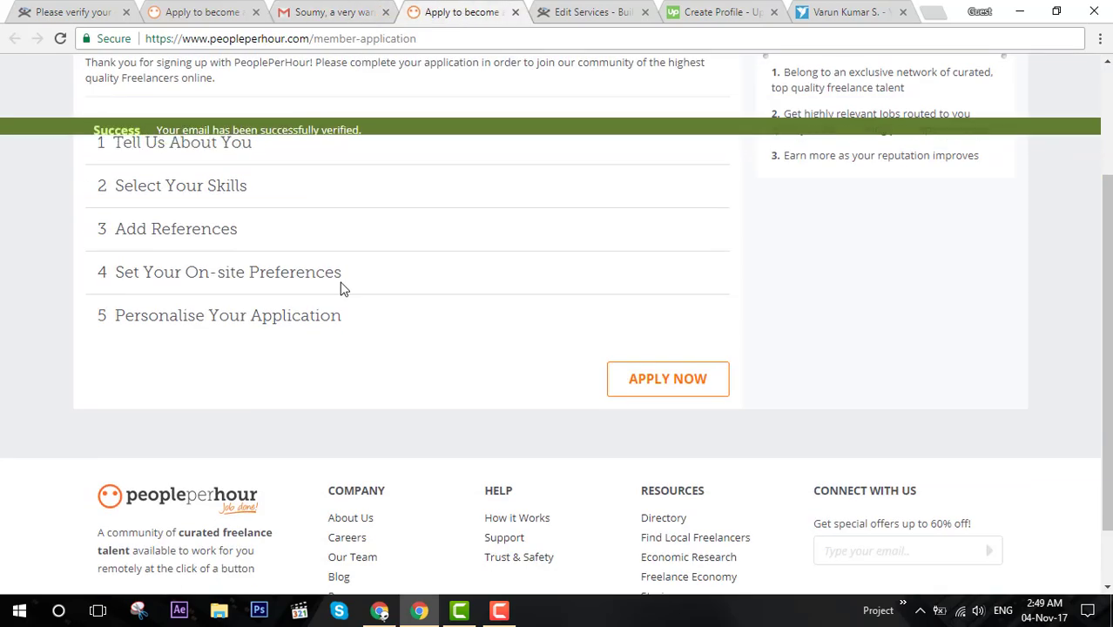
scroll(343, 288, "up", 3)
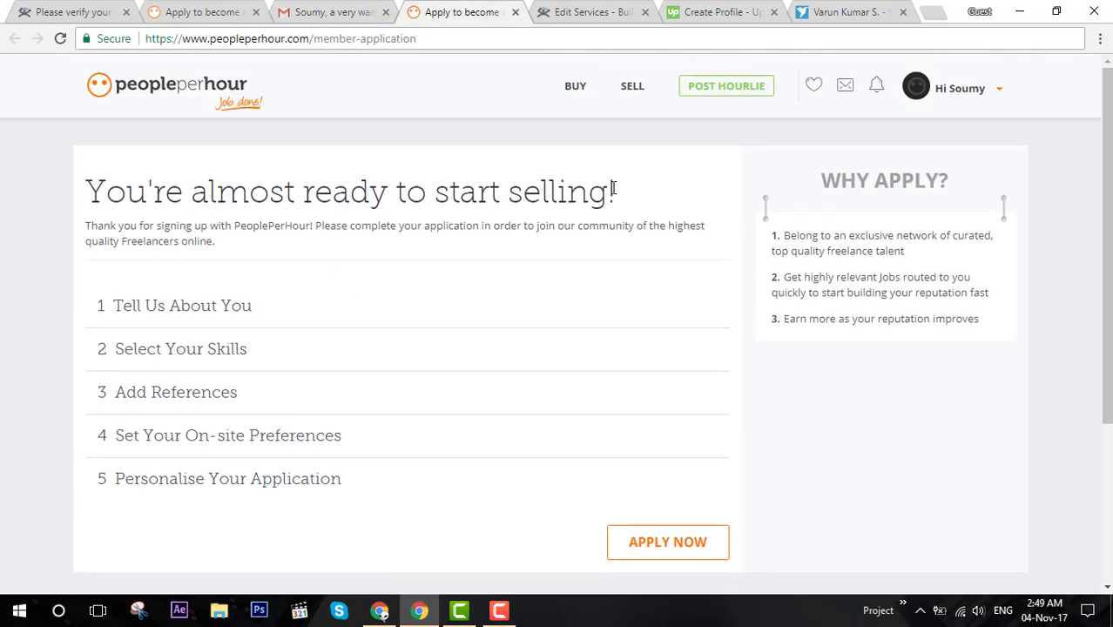
left_click_drag(617, 191, 125, 75)
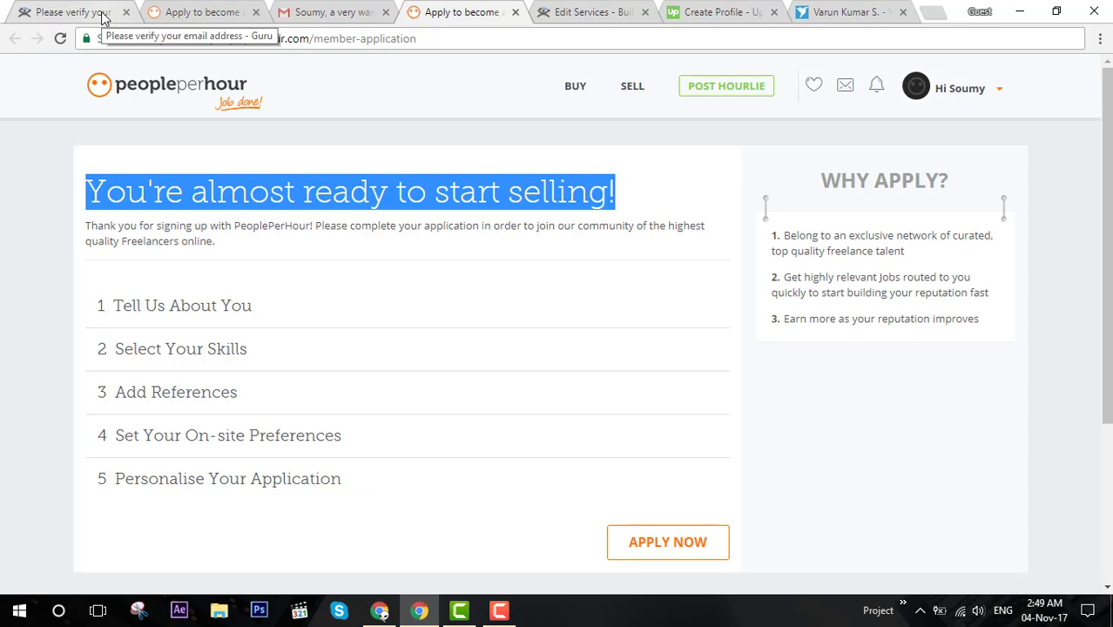
Close the PeoplePerHour, Guru services, Freelancer and Gmail tabs, leaving only Guru's verification page.
left_click(514, 12)
left_click(511, 12)
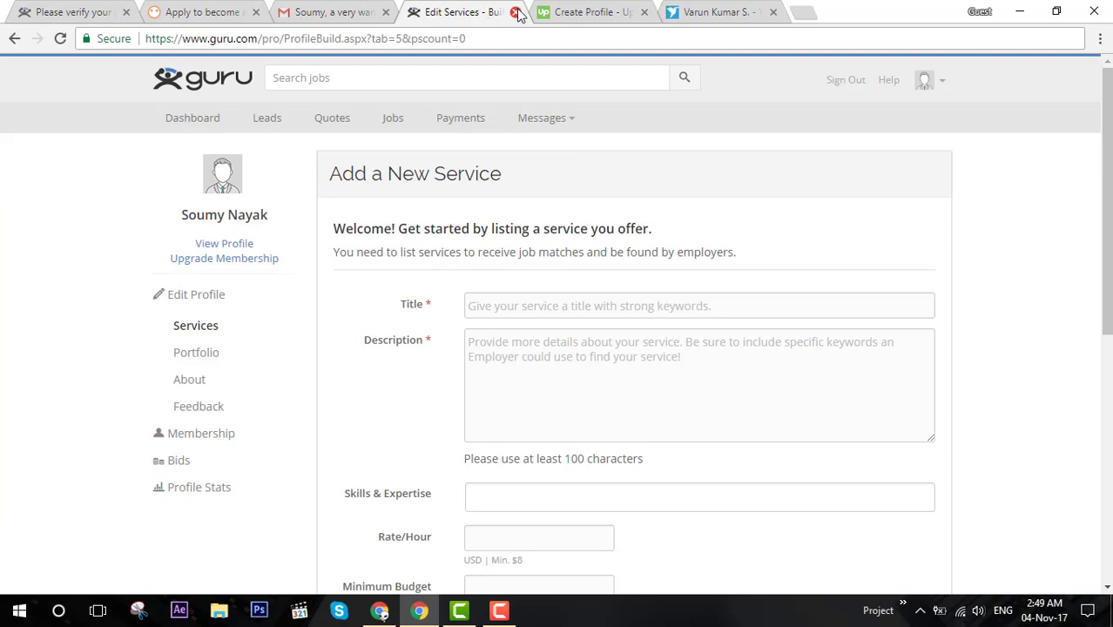
left_click(515, 12)
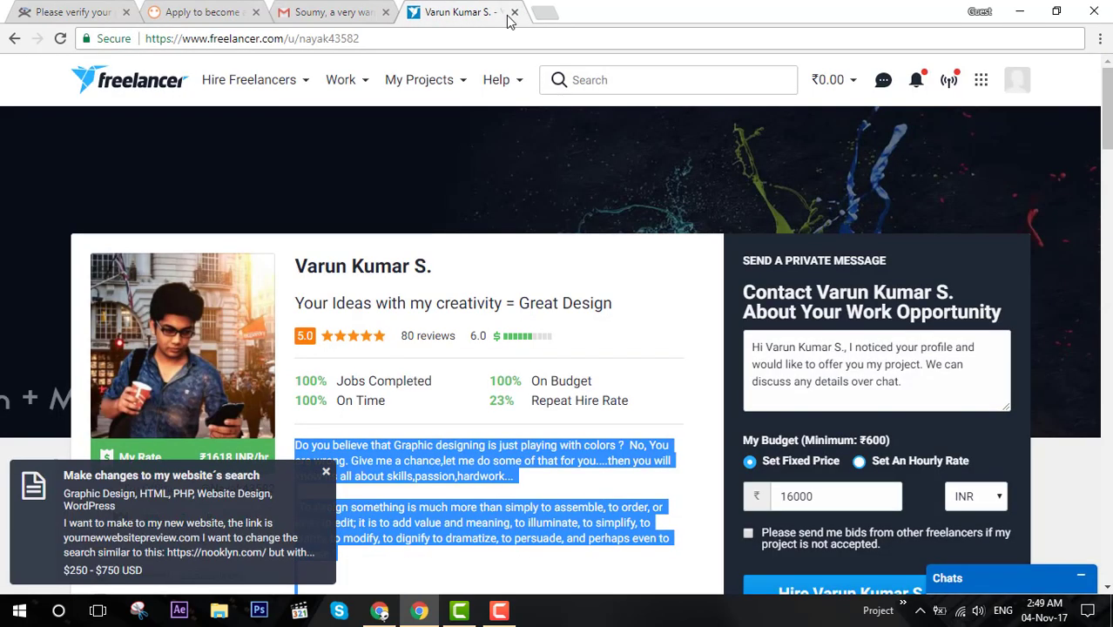
left_click(514, 13)
left_click(472, 12)
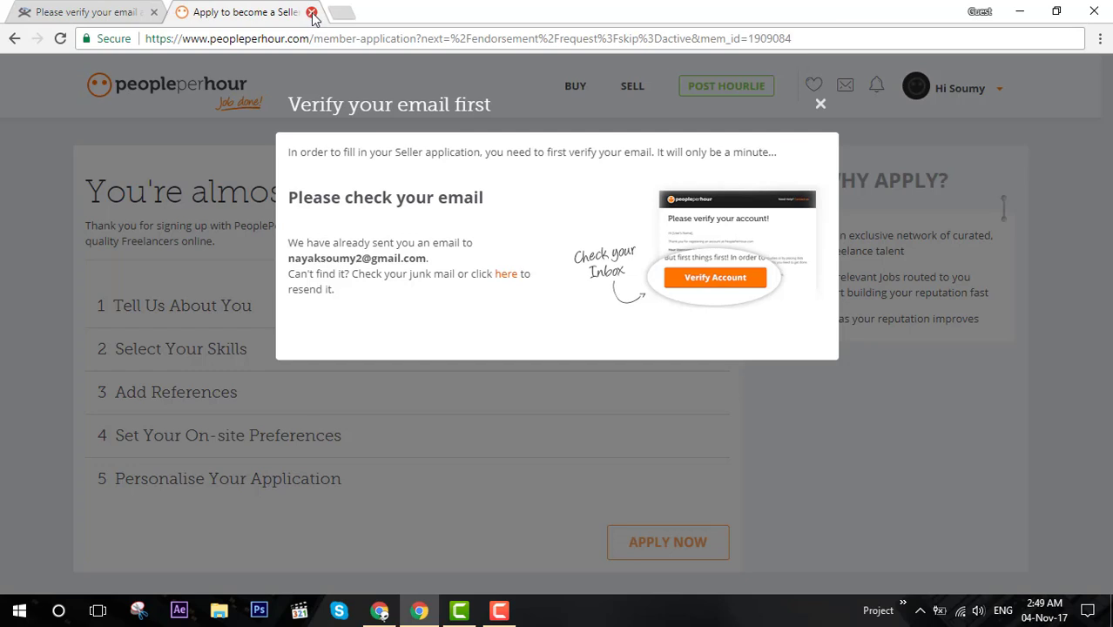
left_click(312, 12)
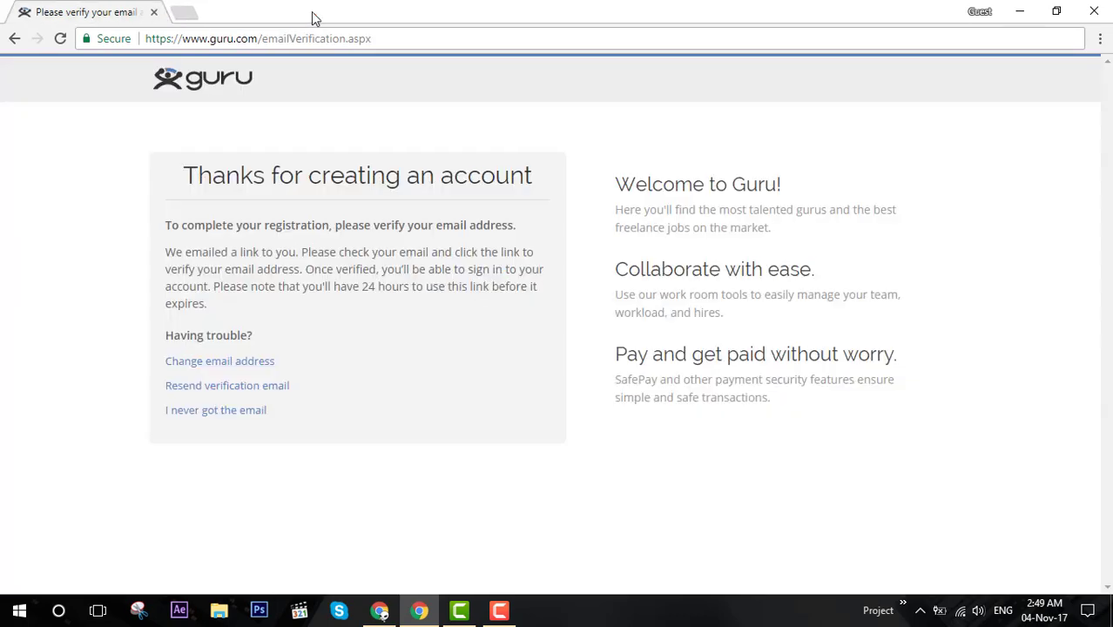